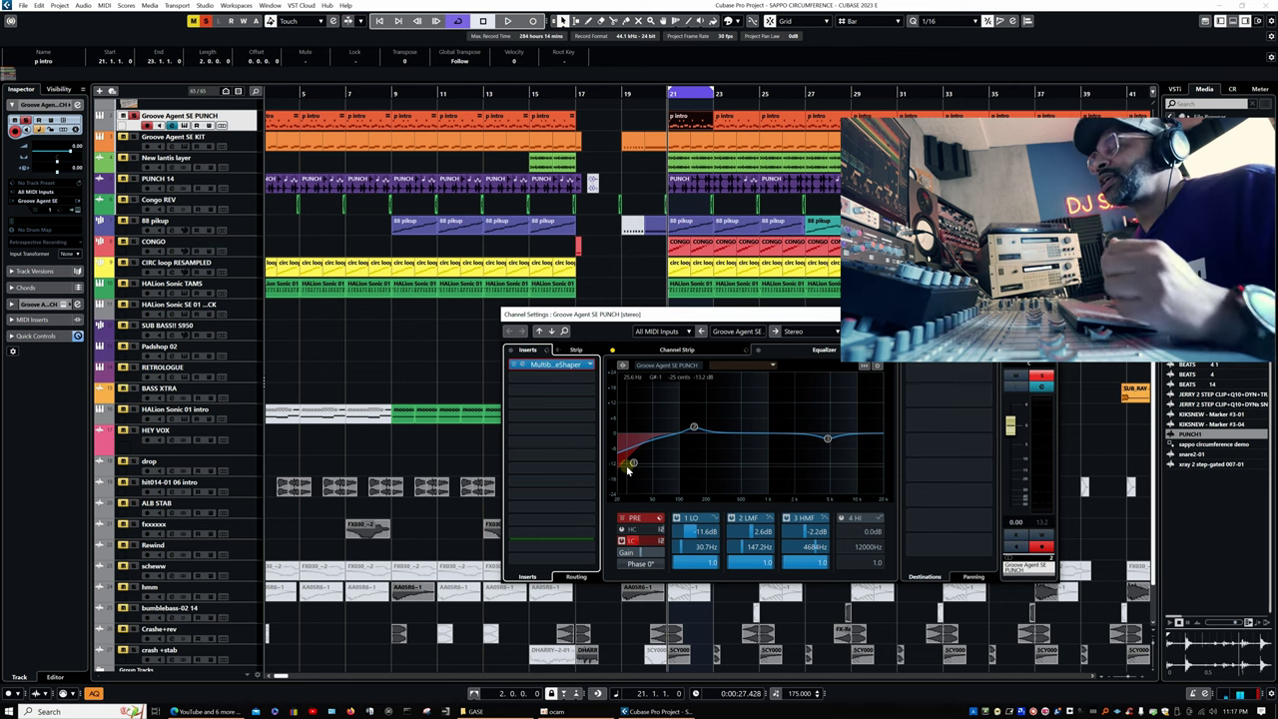
Select the Groove Agent SE KIT track and play the looped section to compare it with and without the Groove Agent SE PUNCH track
mouse_move(629, 469)
mouse_down()
mouse_move(634, 440)
mouse_move(634, 468)
mouse_up()
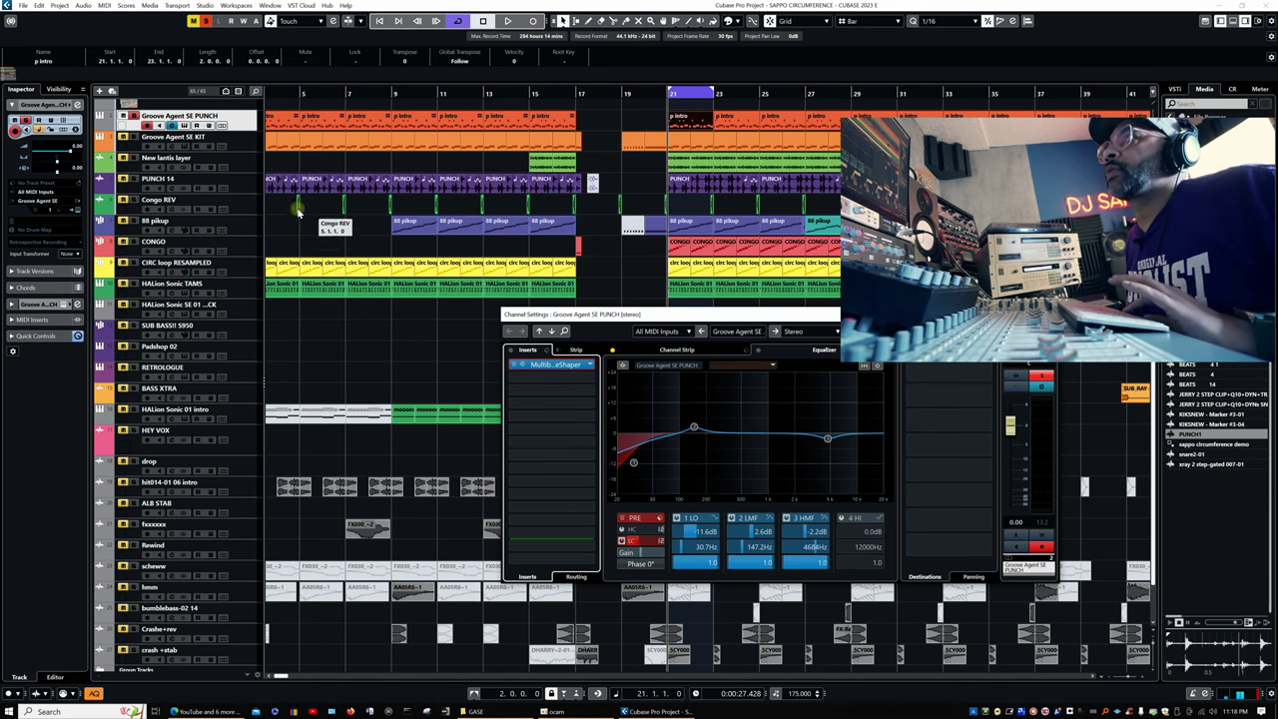
click(246, 143)
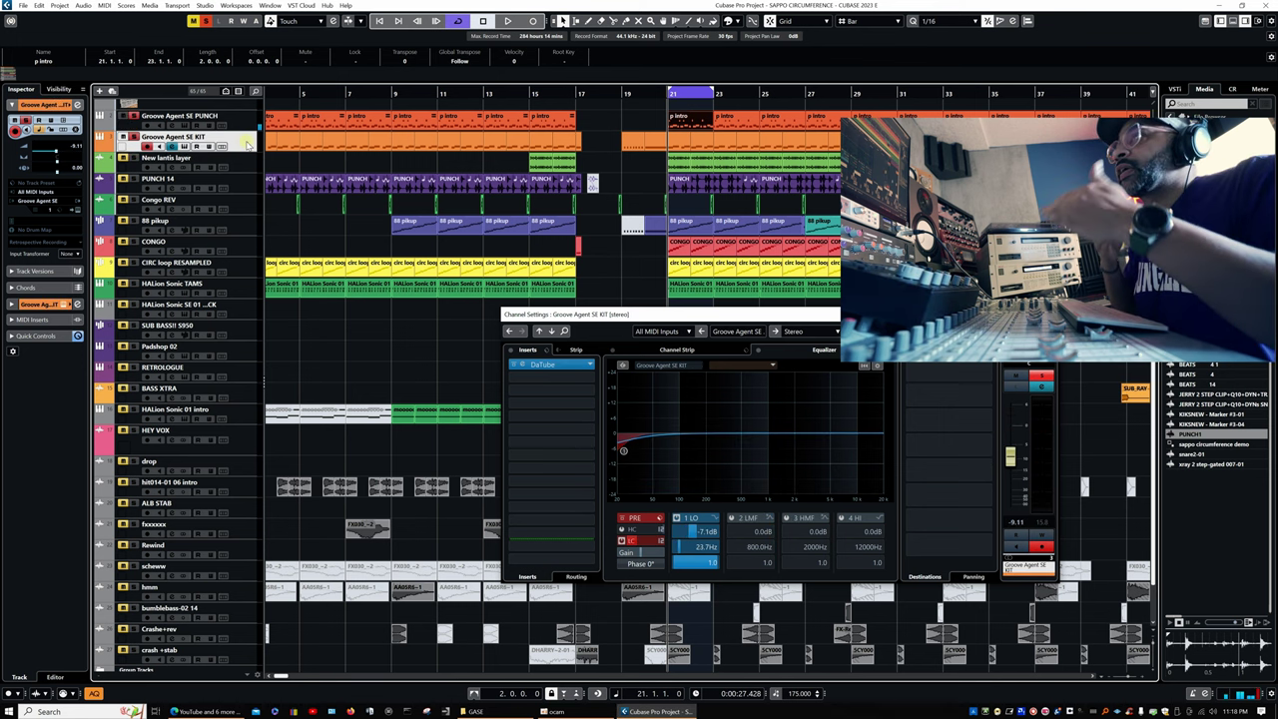
key(space)
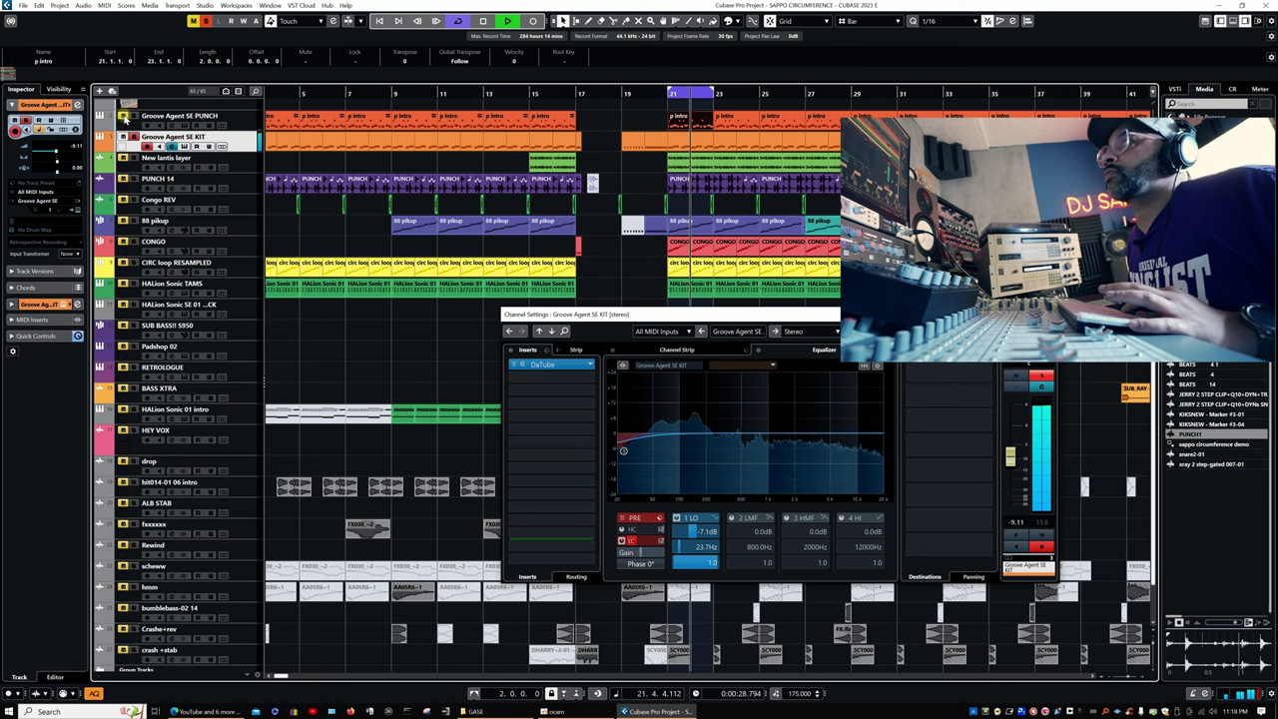
key(space)
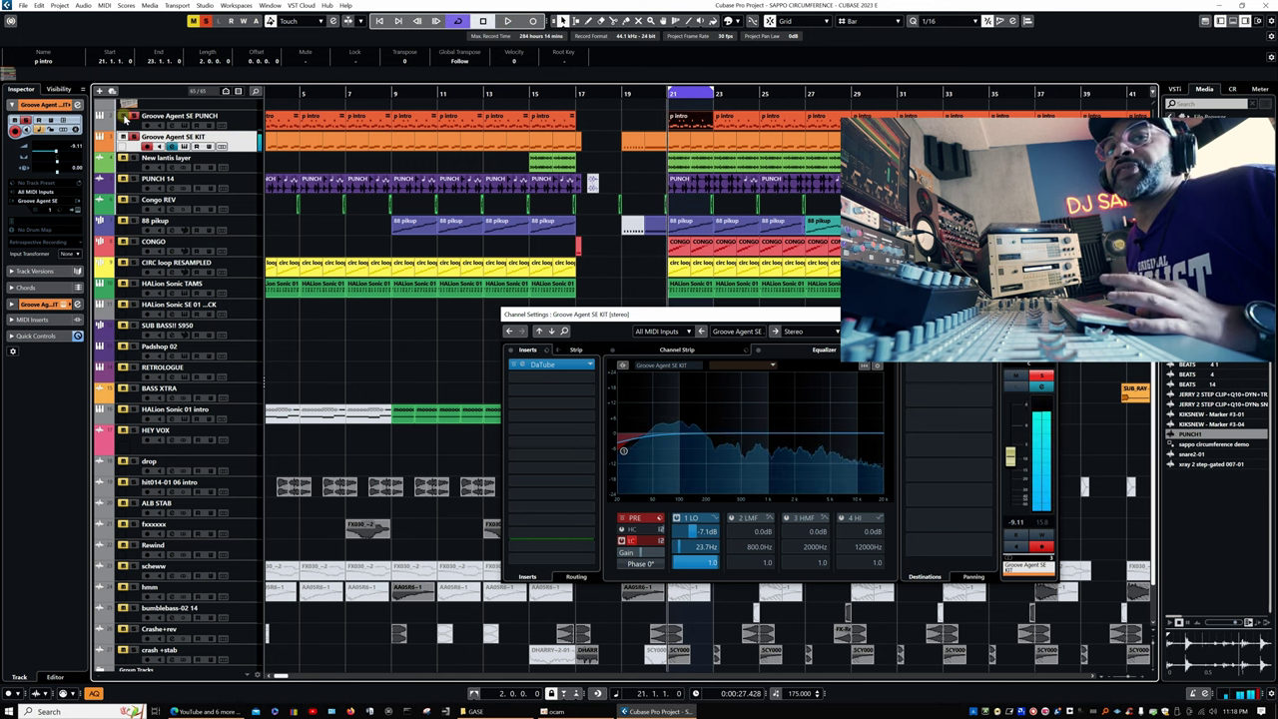
key(space)
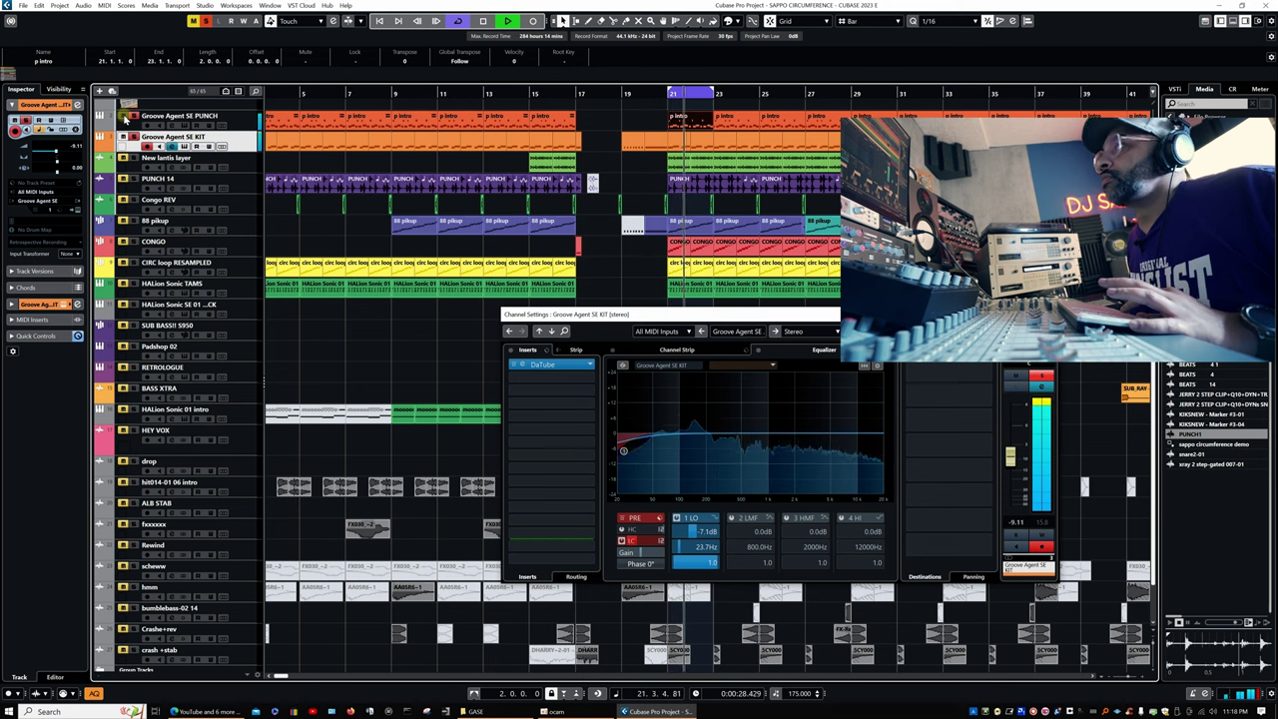
key(space)
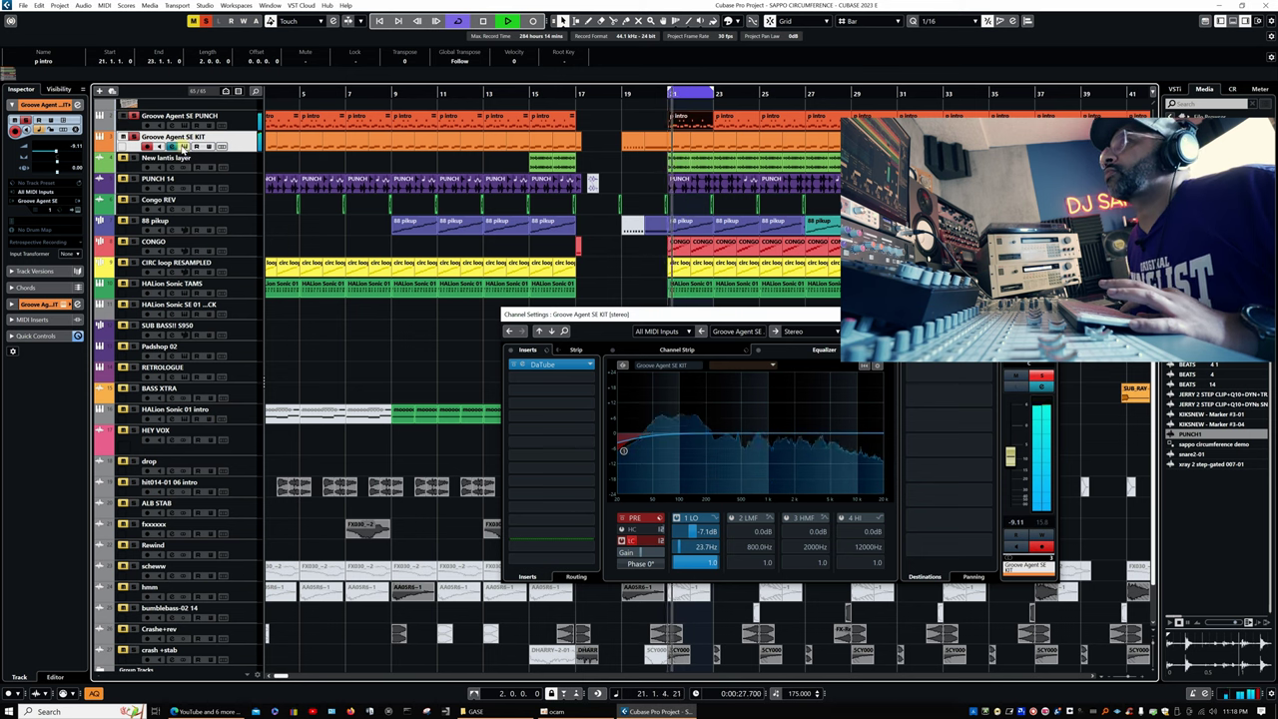
Open the Groove Agent SE KIT instrument, move its window clear, and audition the kick and snare pads
click(185, 147)
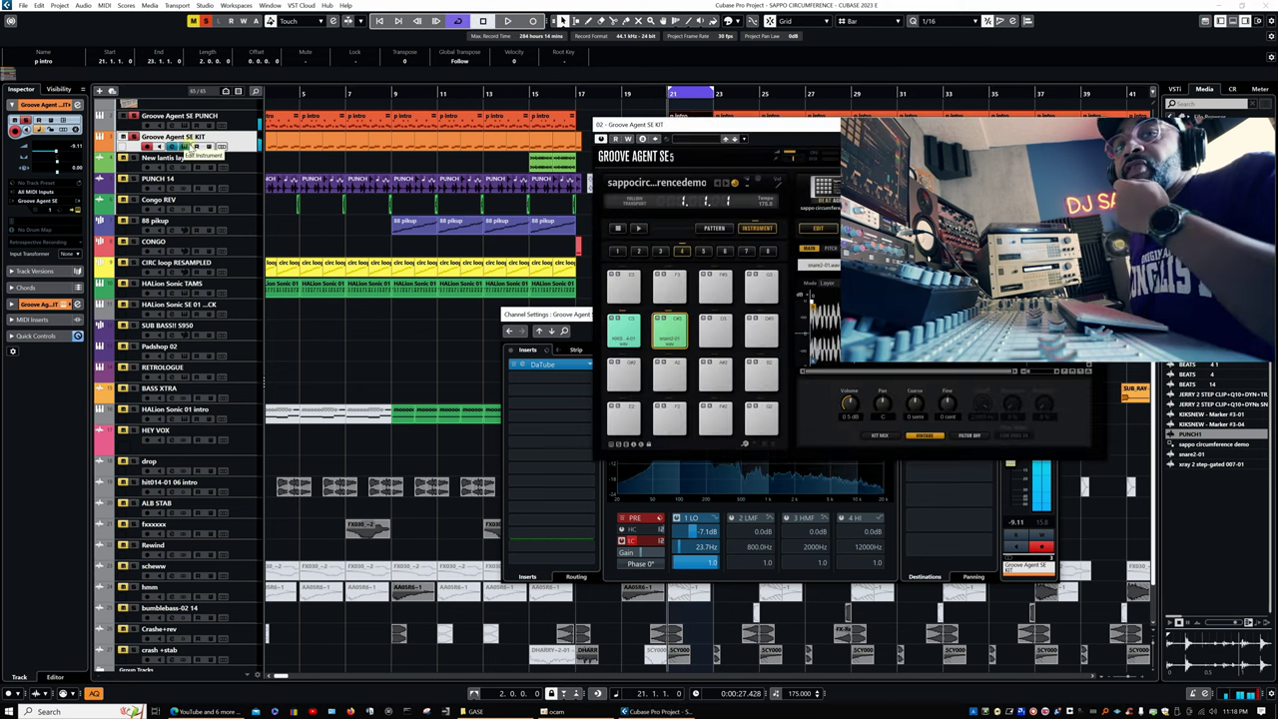
drag(819, 124, 687, 162)
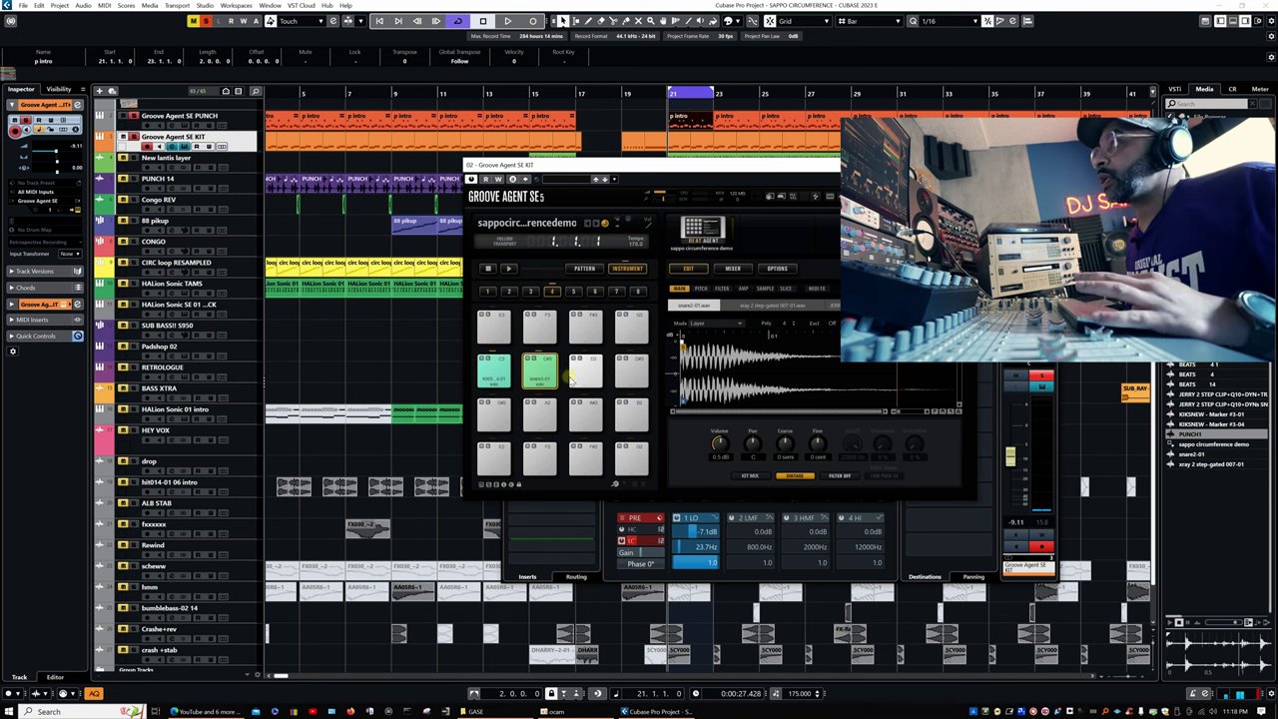
click(493, 379)
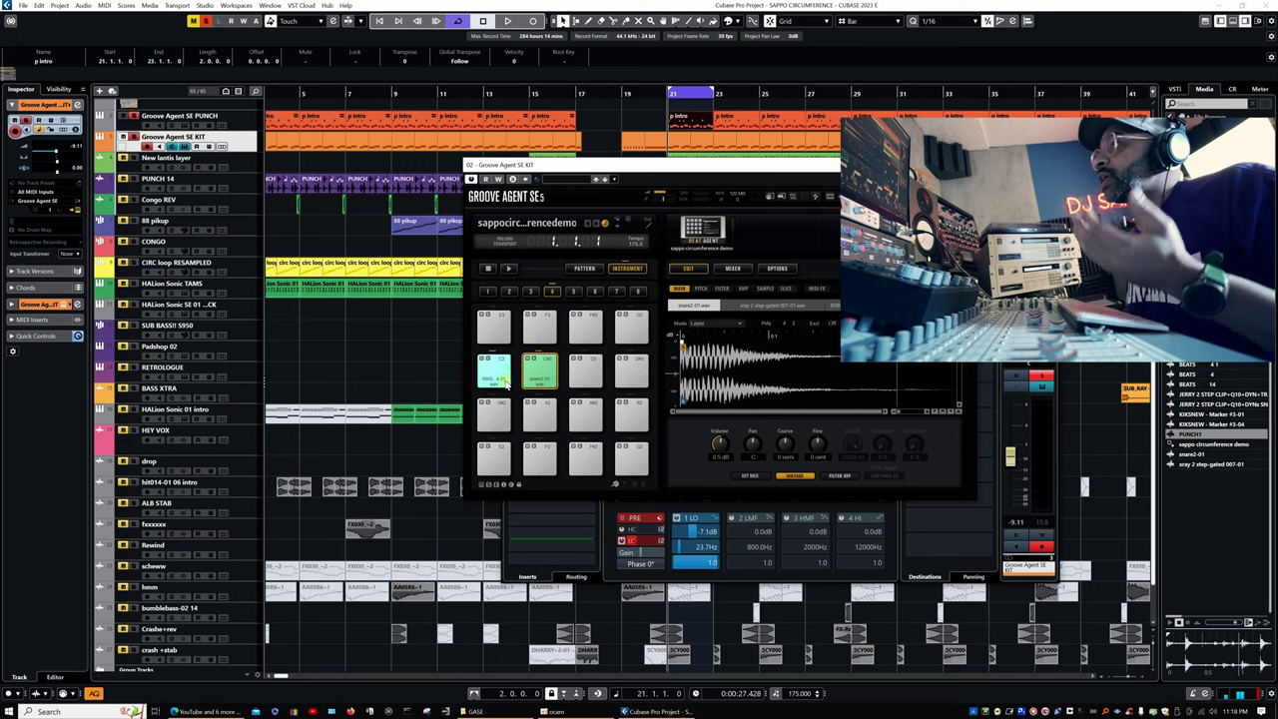
click(529, 370)
click(496, 371)
click(547, 372)
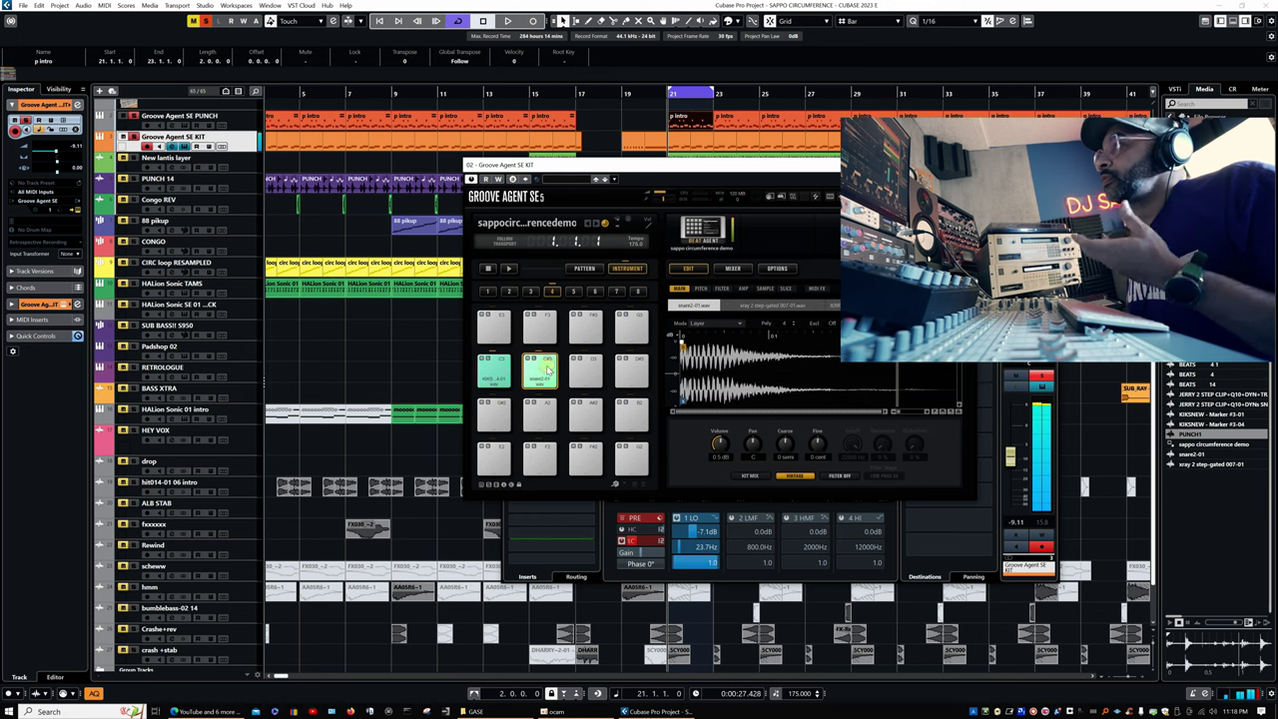
click(495, 370)
click(539, 371)
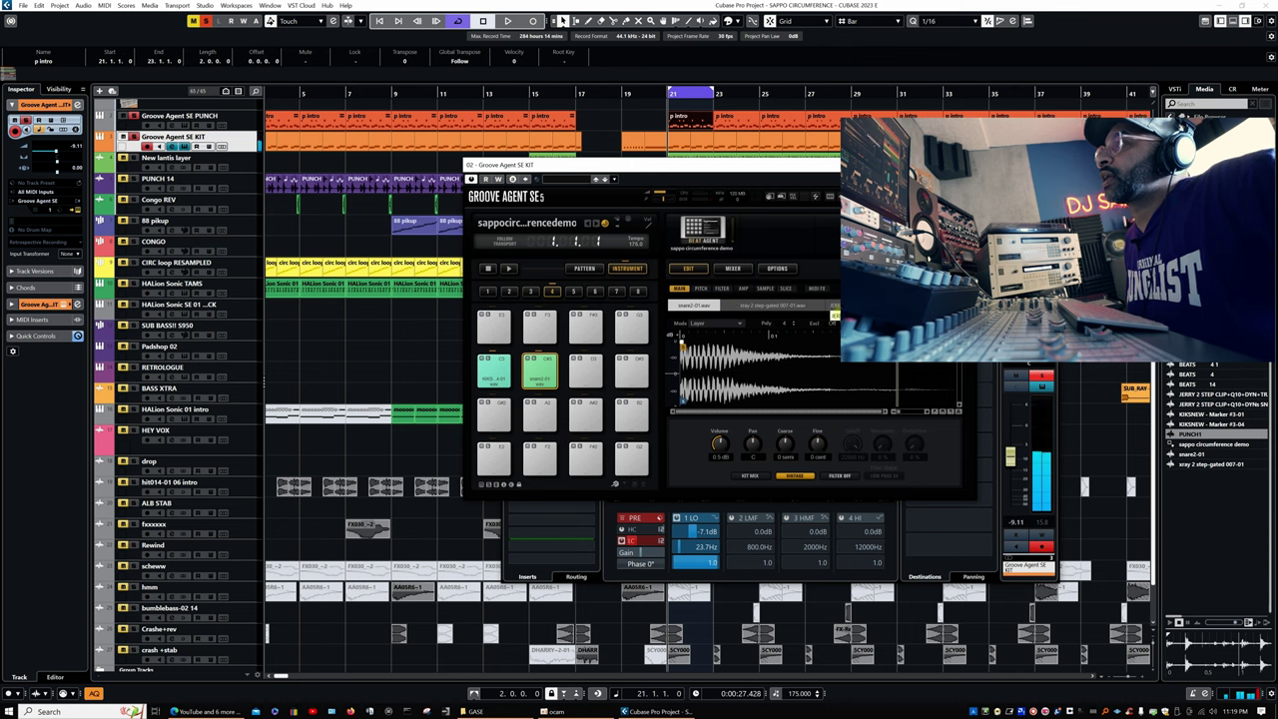
click(494, 370)
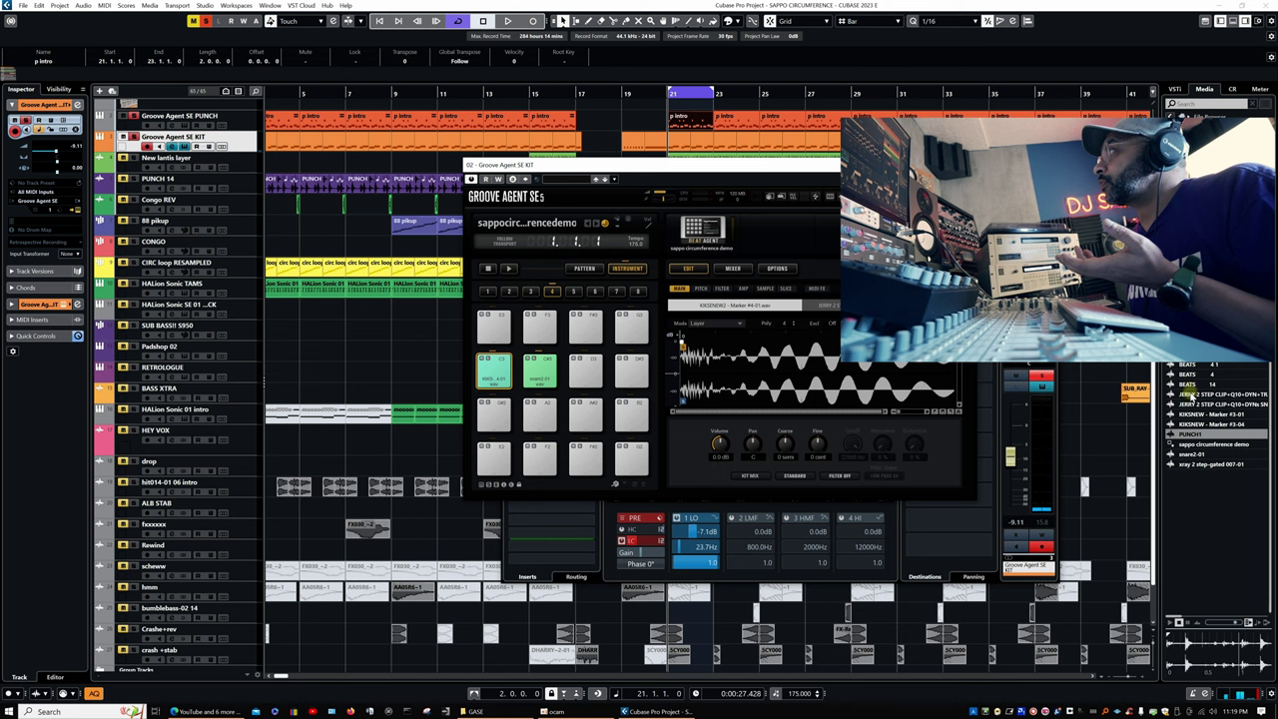
Load the KIKSNEW - Marker #3-04 sample onto the empty pad below the snare, stacking it repeatedly on that pad
click(1197, 426)
drag(1181, 426, 544, 425)
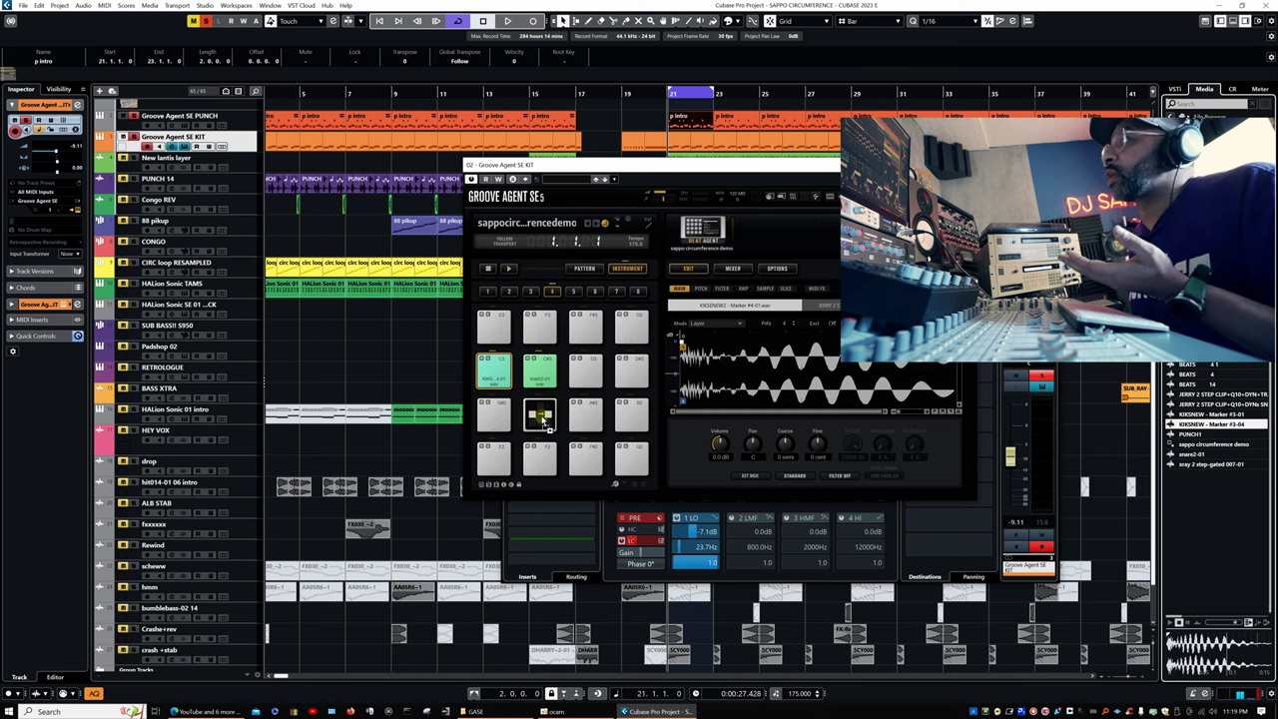
click(544, 424)
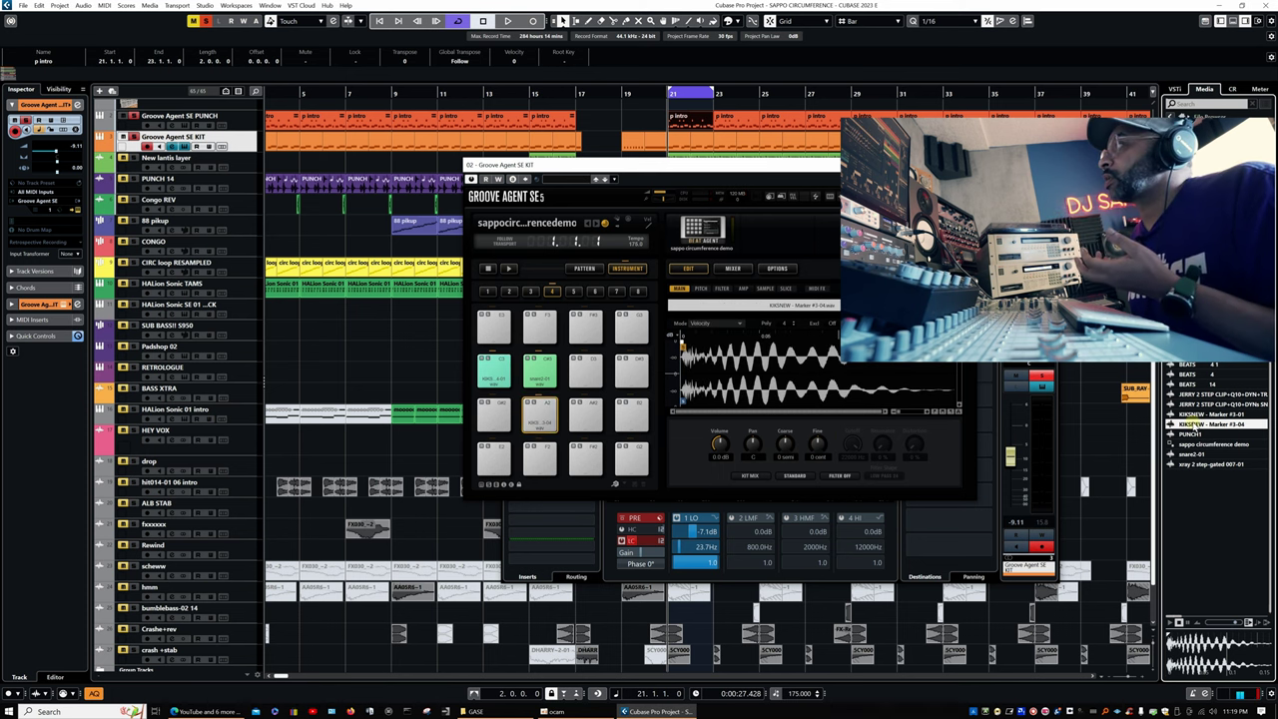
click(544, 421)
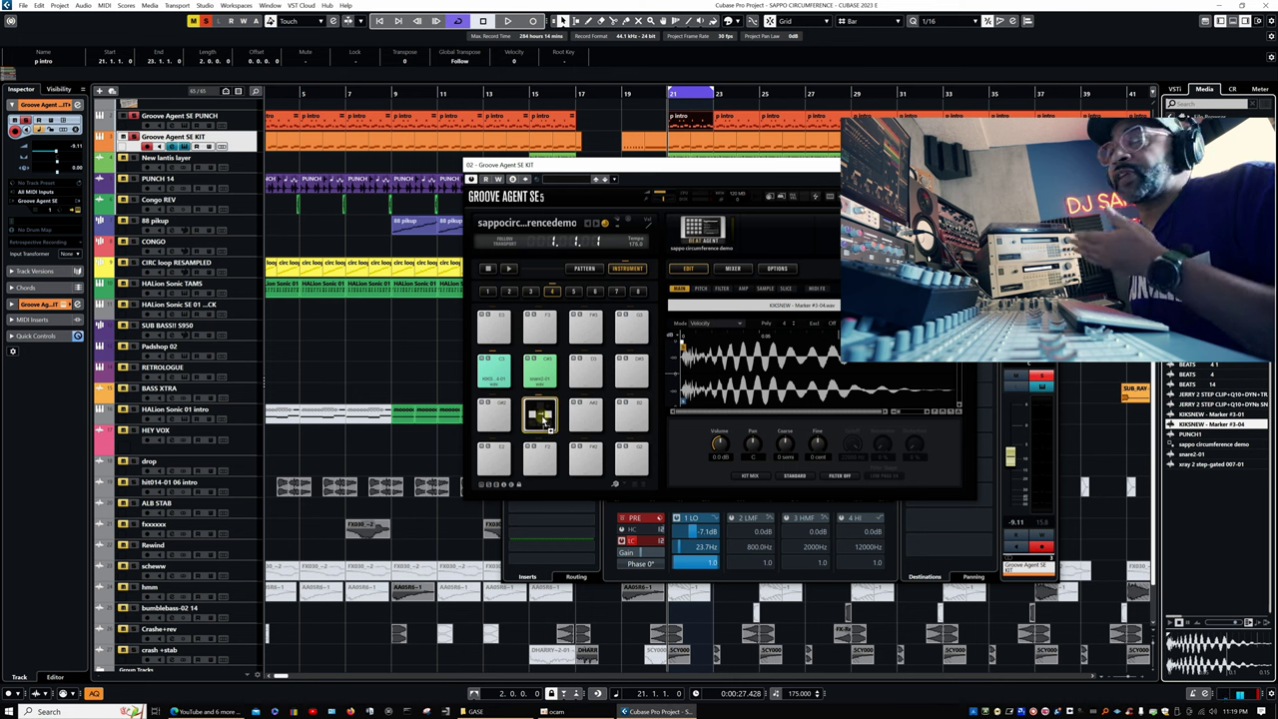
drag(543, 420, 547, 420)
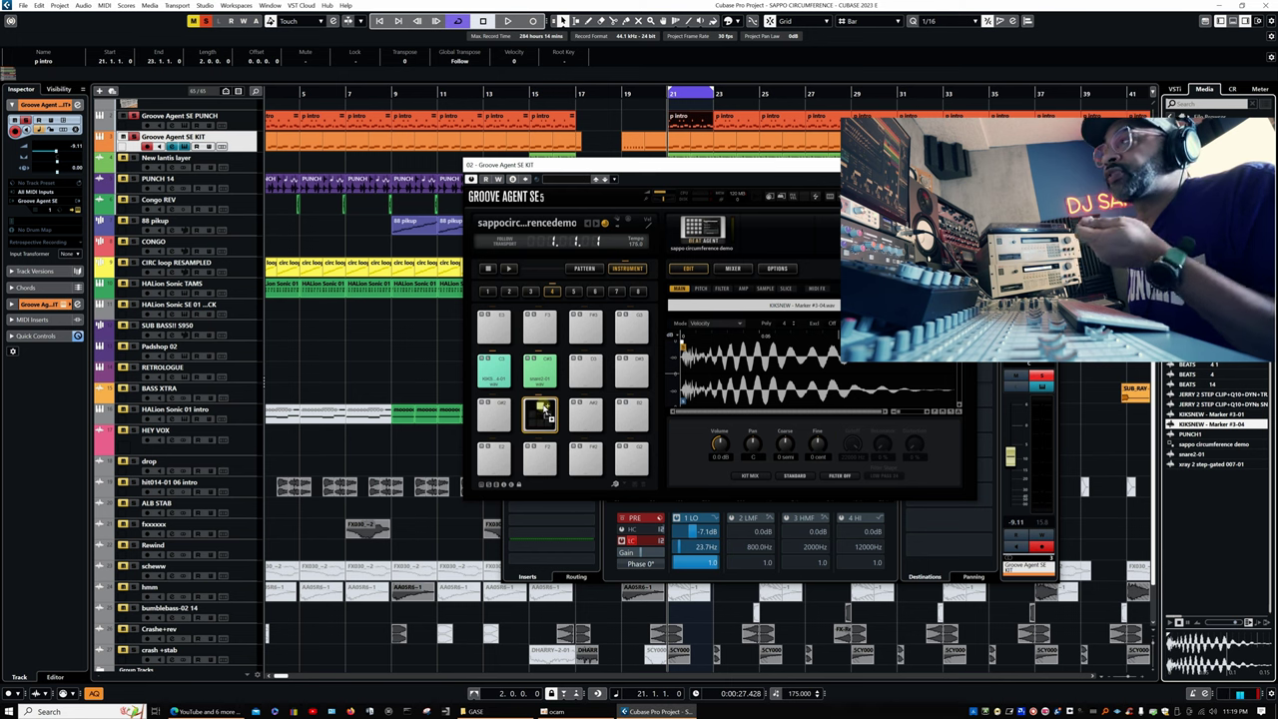
drag(545, 410, 549, 432)
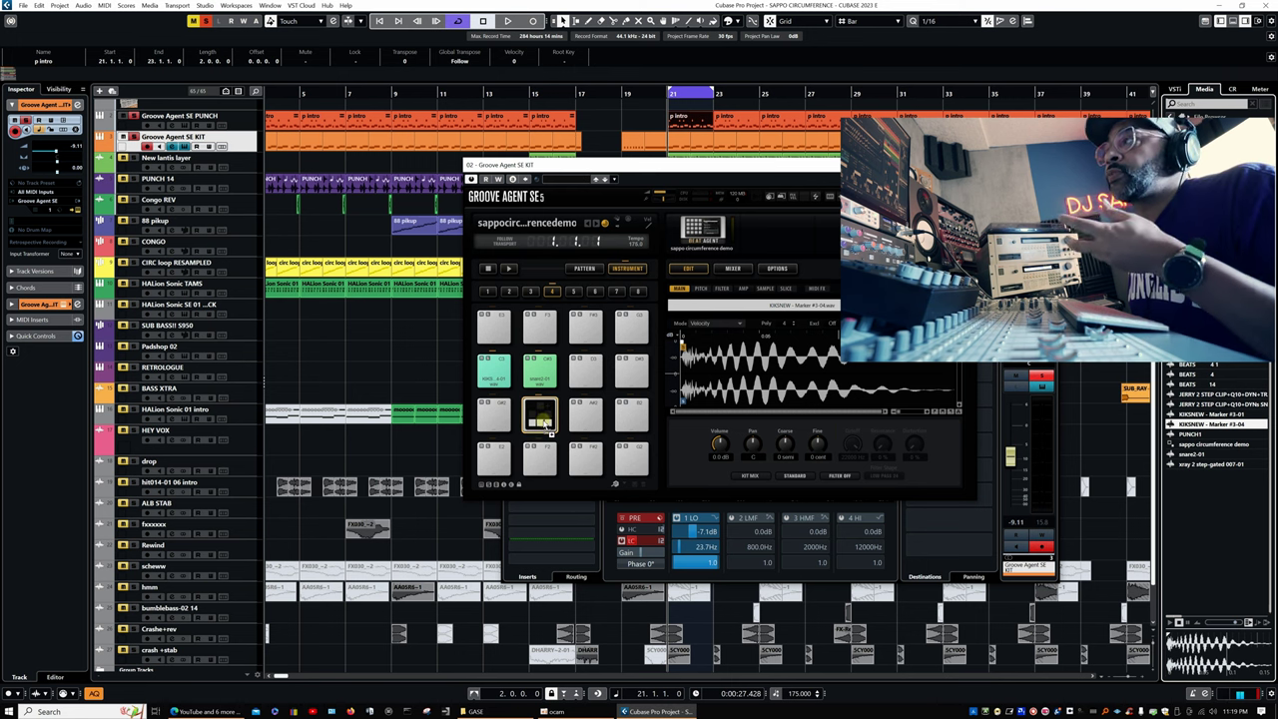
drag(549, 431, 547, 417)
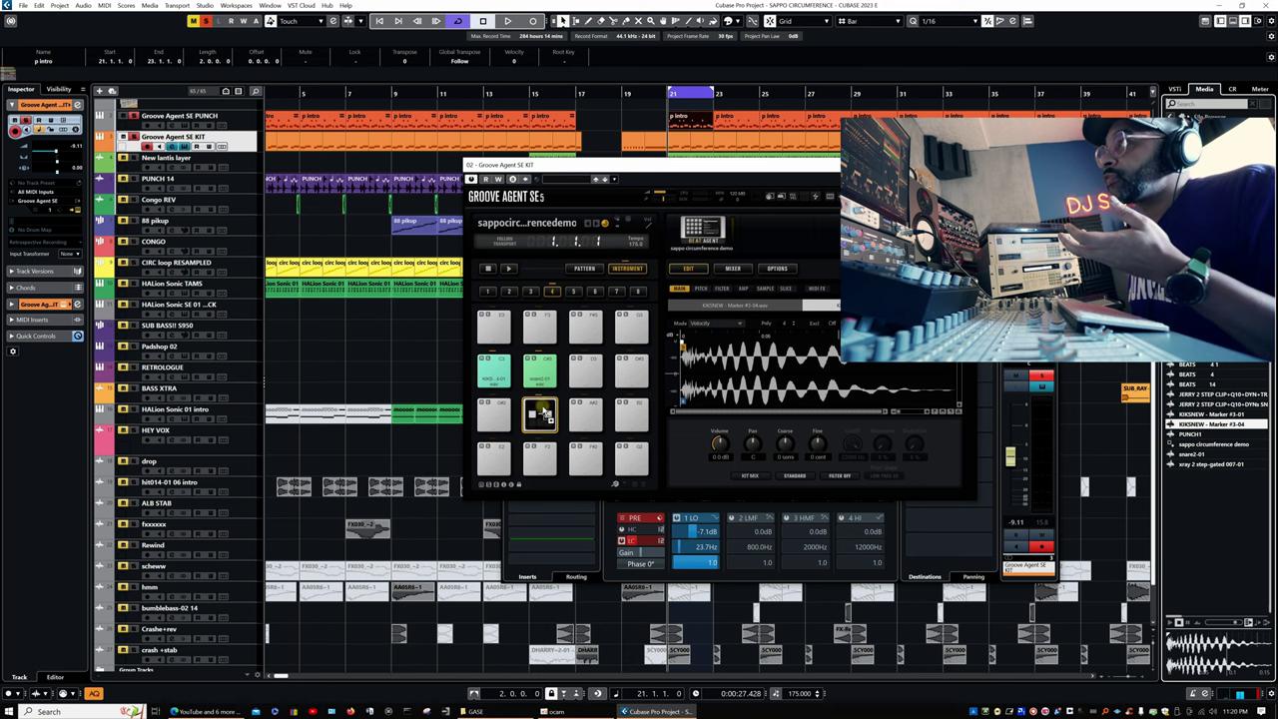
mouse_move(1168, 427)
mouse_down()
mouse_move(530, 392)
mouse_move(542, 410)
mouse_up()
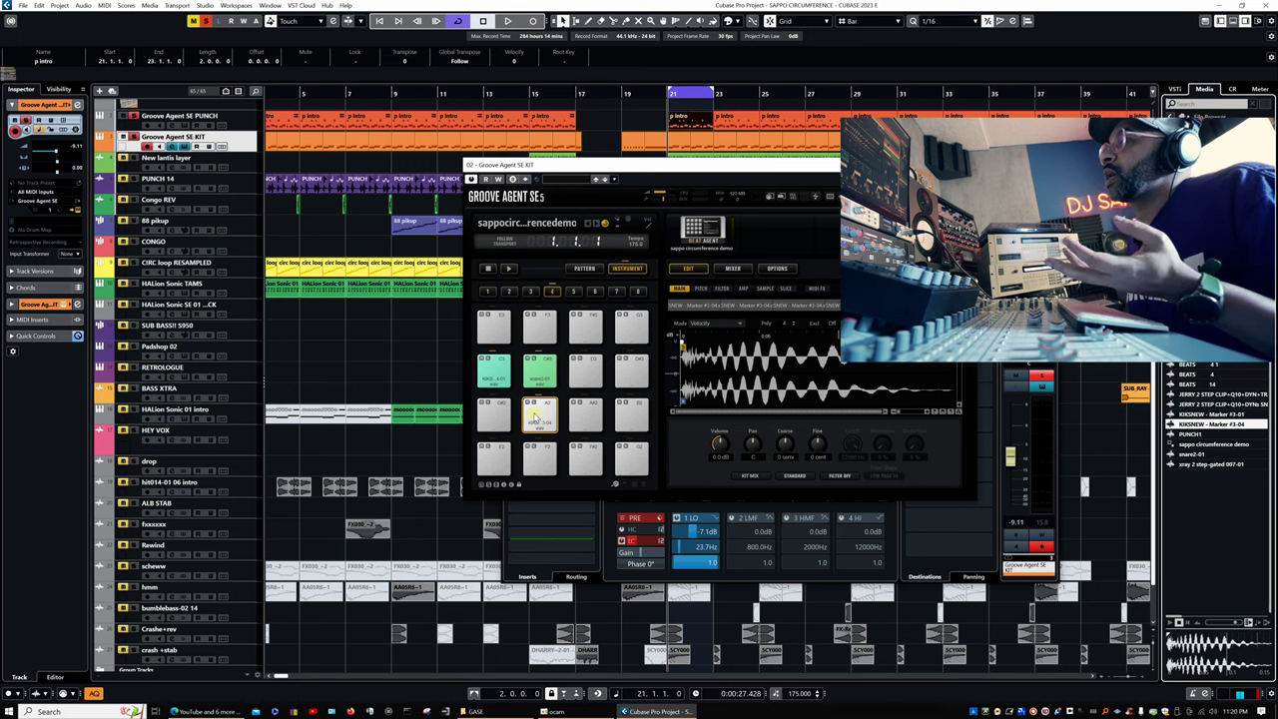
Set the sample mode of the stacked KIKSNEW pad to Layer and trigger the pad
click(735, 324)
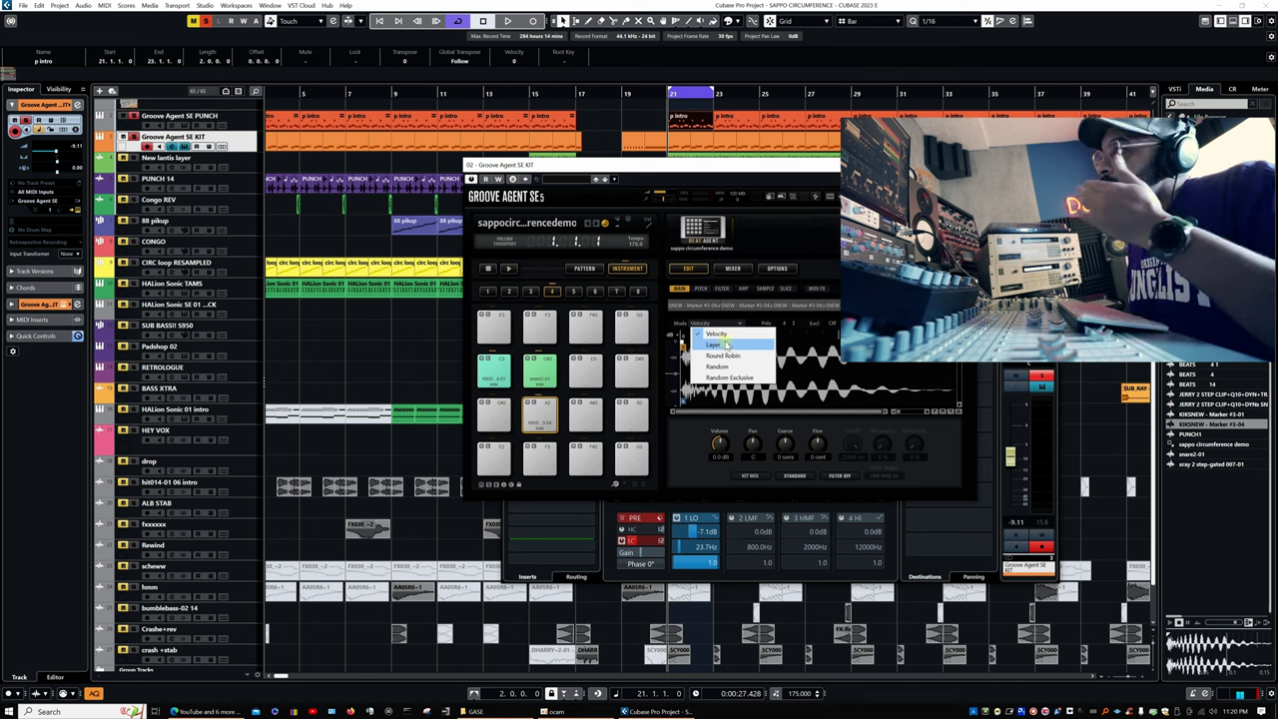
click(721, 345)
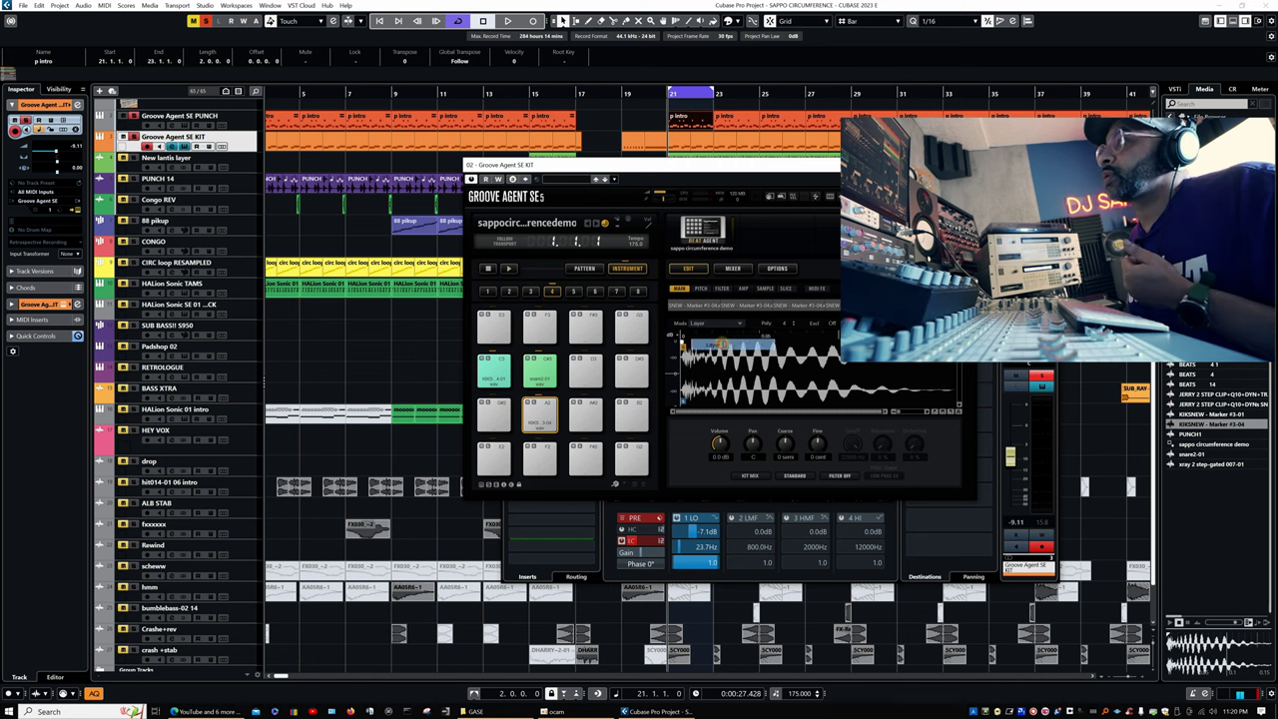
click(539, 408)
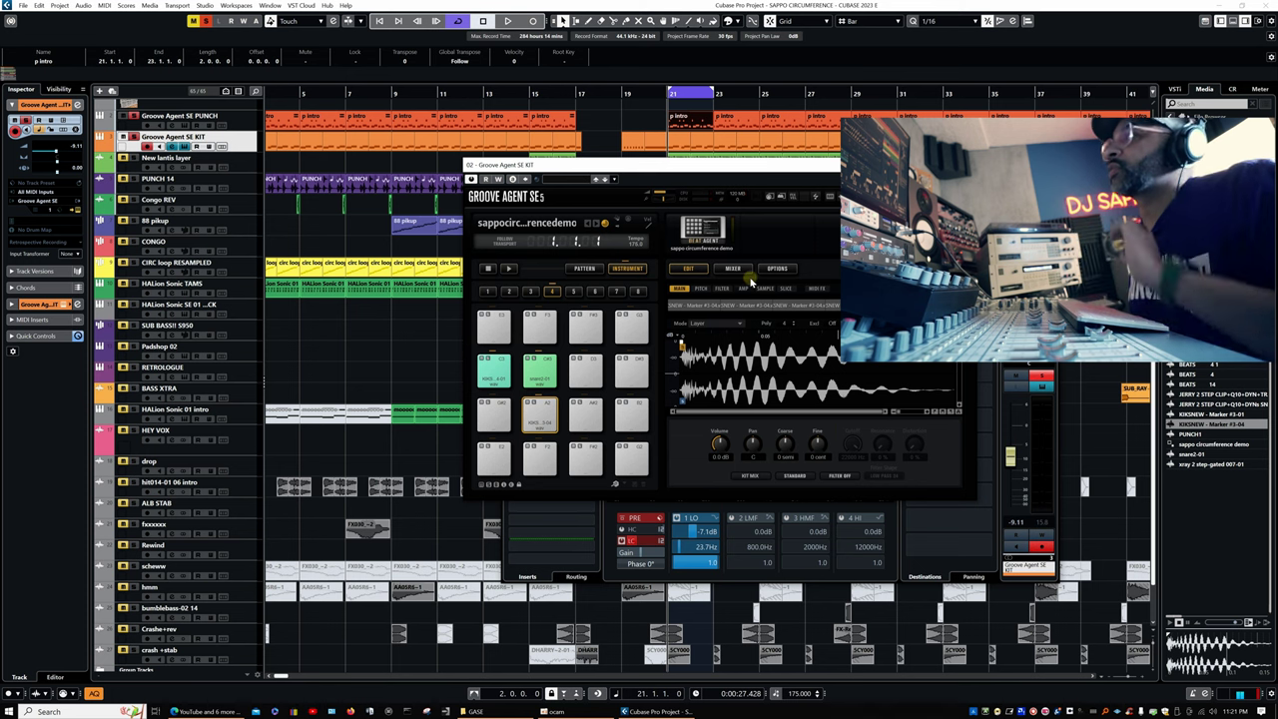
Play the looped section with the kit, and audition the kick, snare and stacked sample pads individually
key(space)
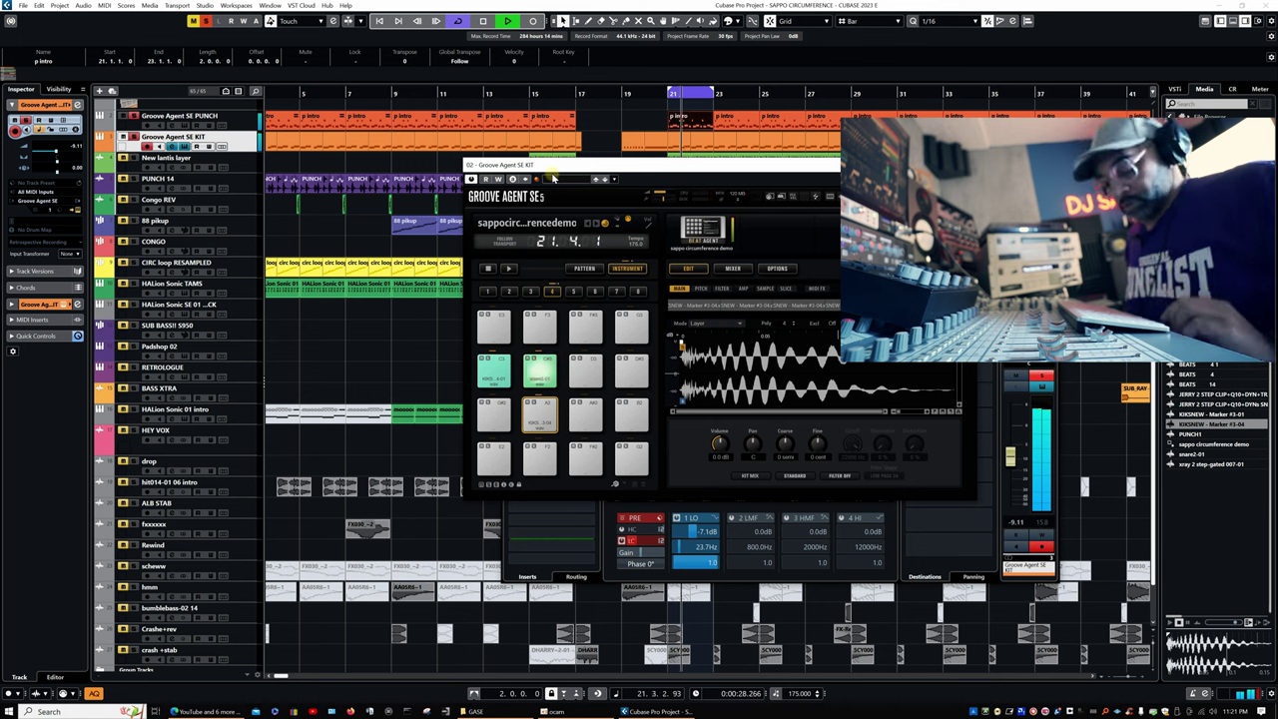
key(space)
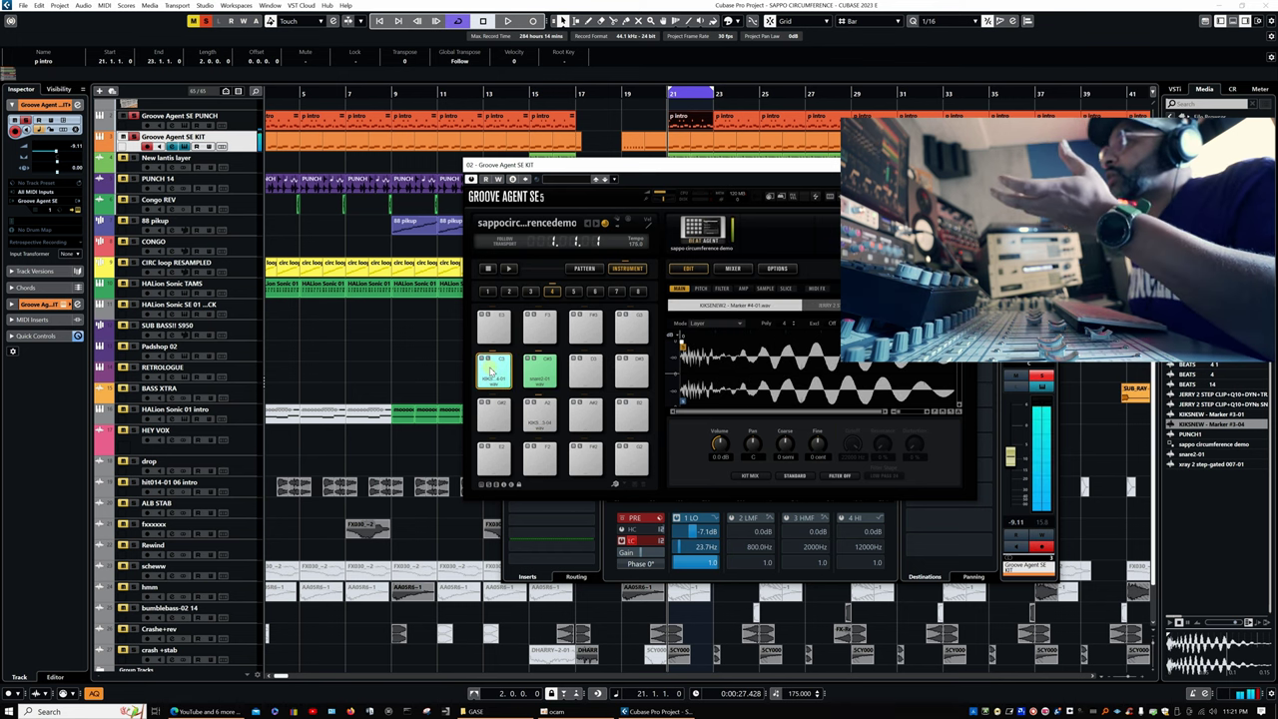
click(534, 370)
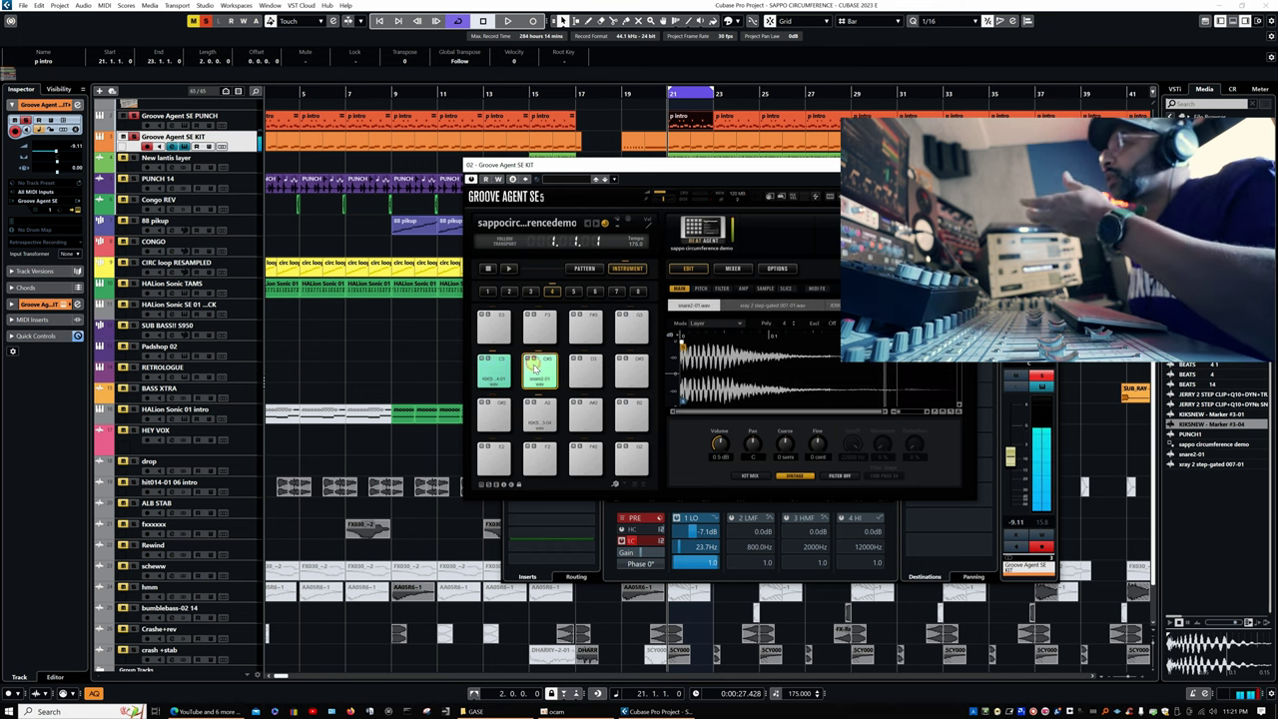
click(545, 421)
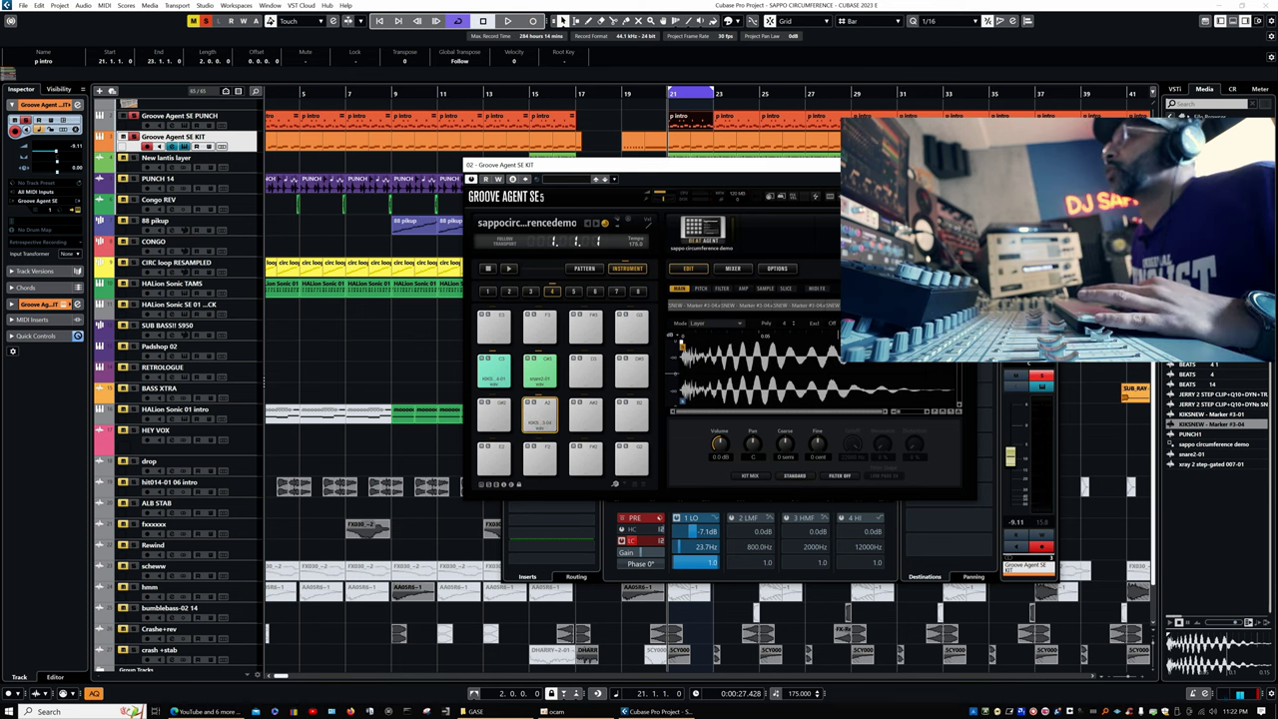
Close the Groove Agent instrument, unmute and select the New lantis layer track, and audition it alone and with the two drum tracks
click(185, 148)
click(122, 159)
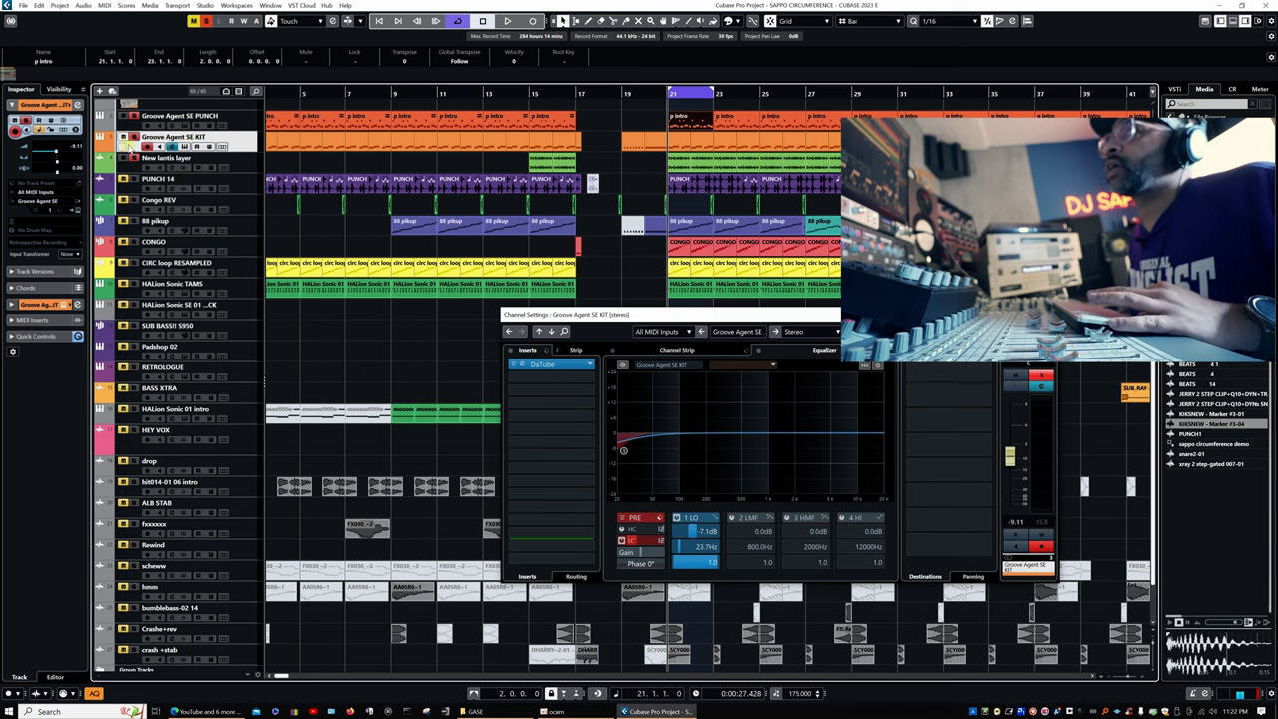
key(space)
click(168, 169)
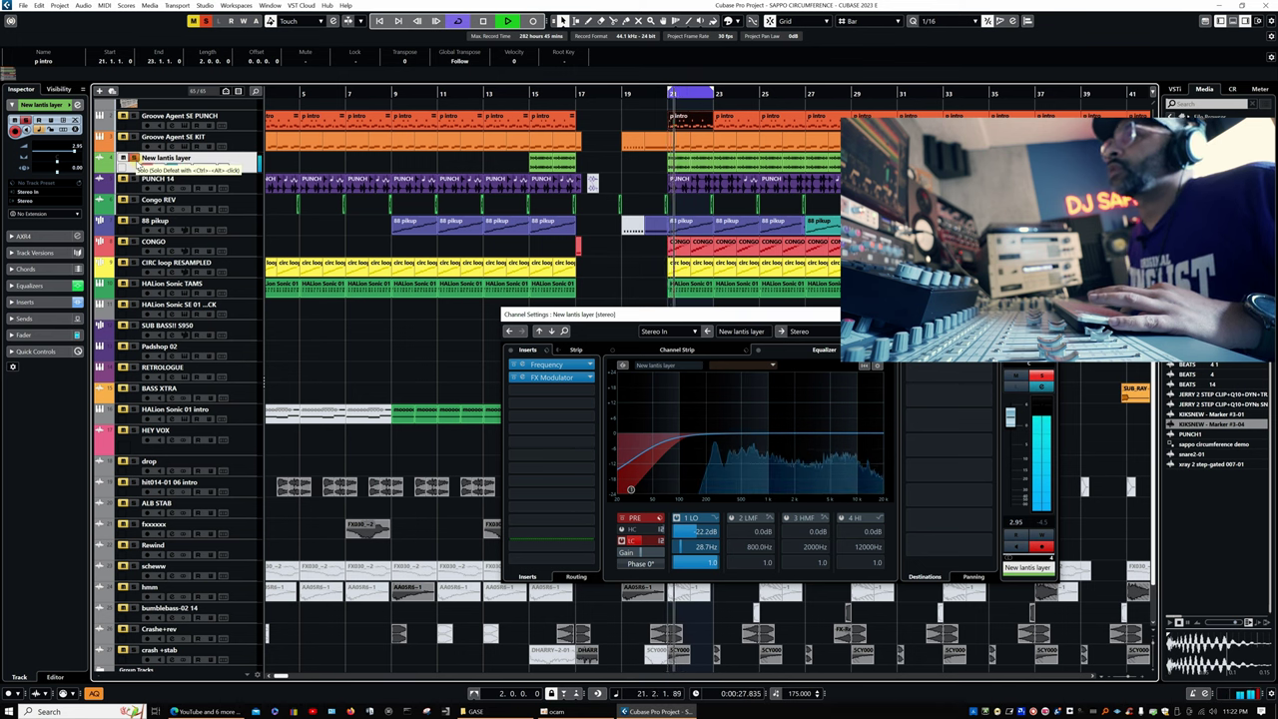
key(space)
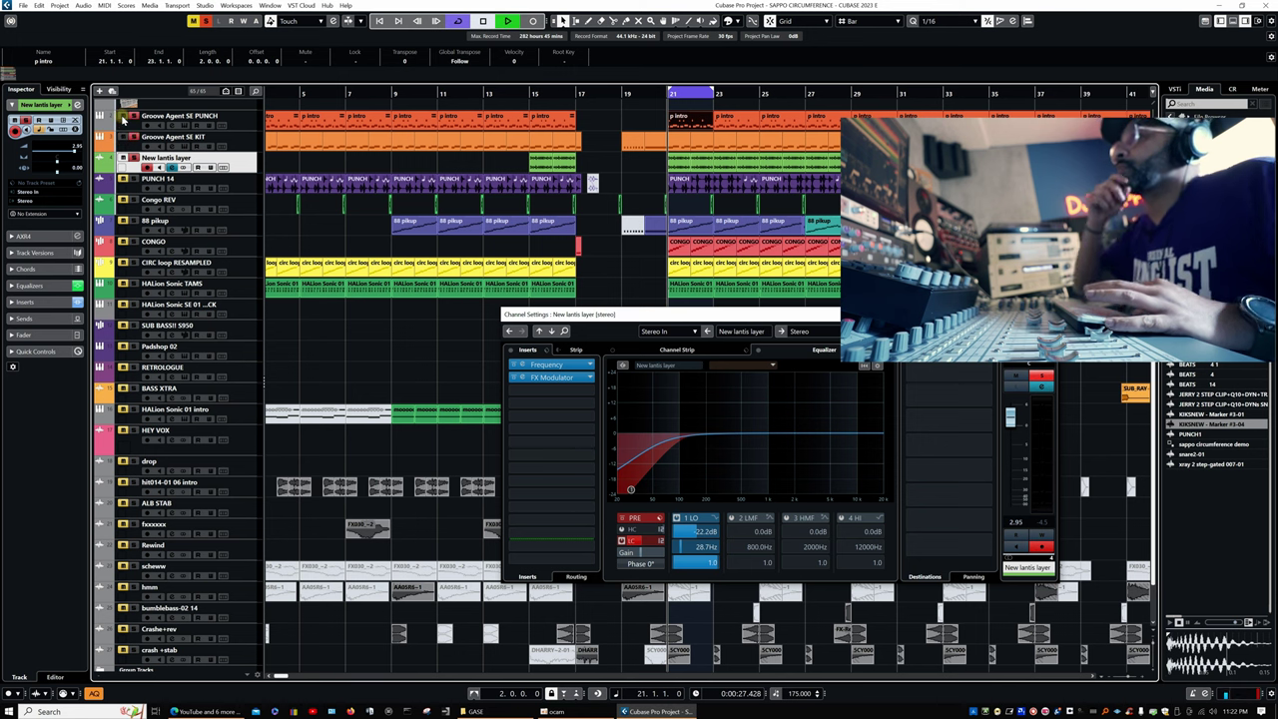
key(space)
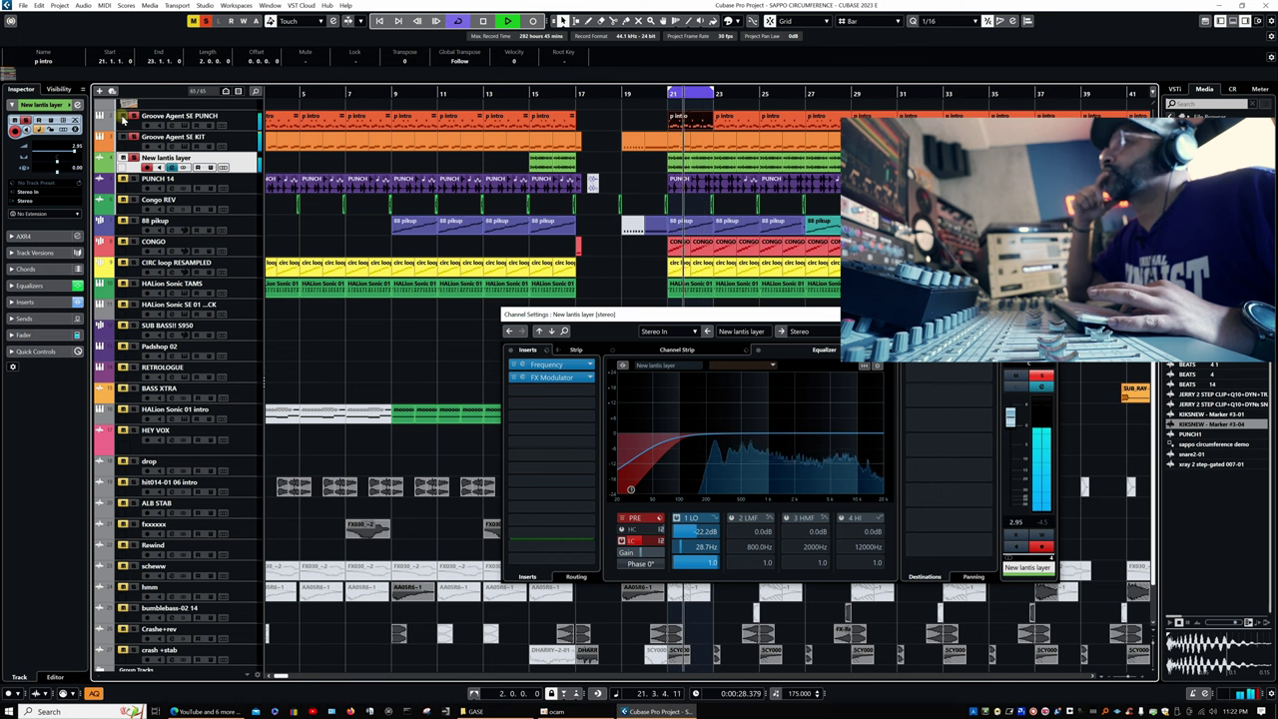
key(space)
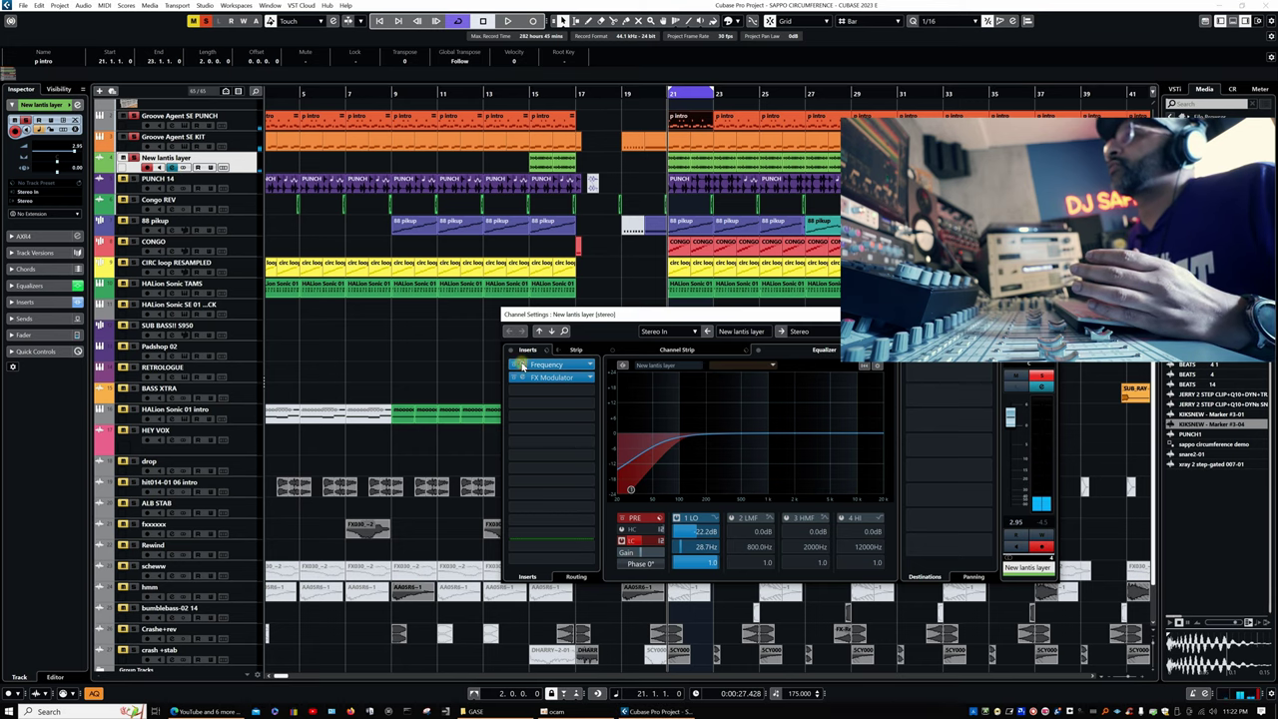
Open the New lantis layer's Frequency insert and, during playback, sweep band 1's low cut up to about 984 Hz and back to about 142 Hz
click(521, 366)
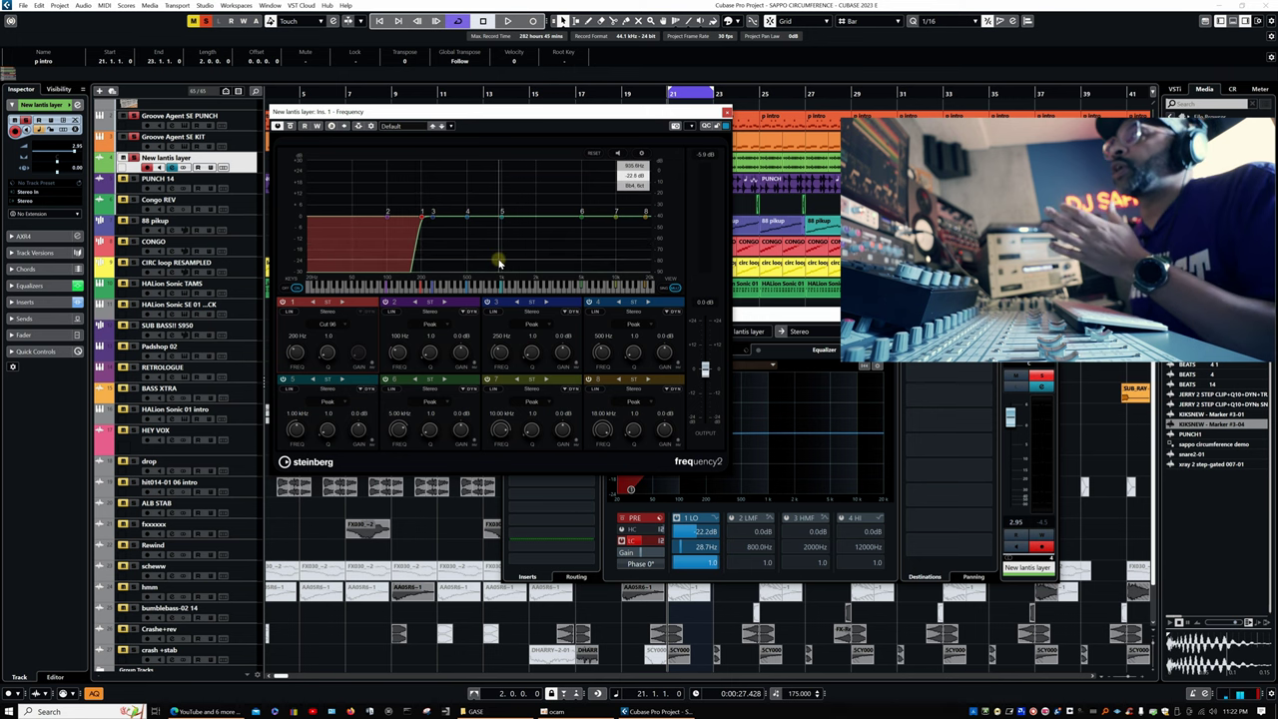
key(space)
drag(431, 231, 503, 226)
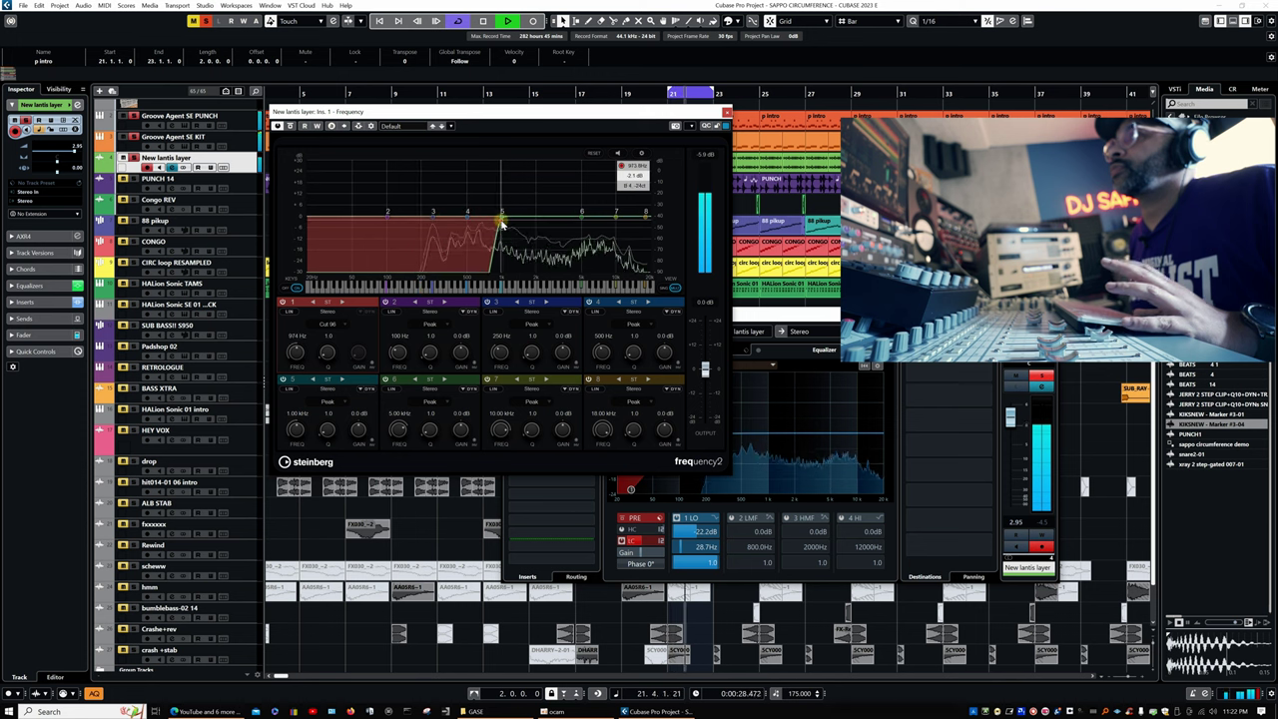
key(space)
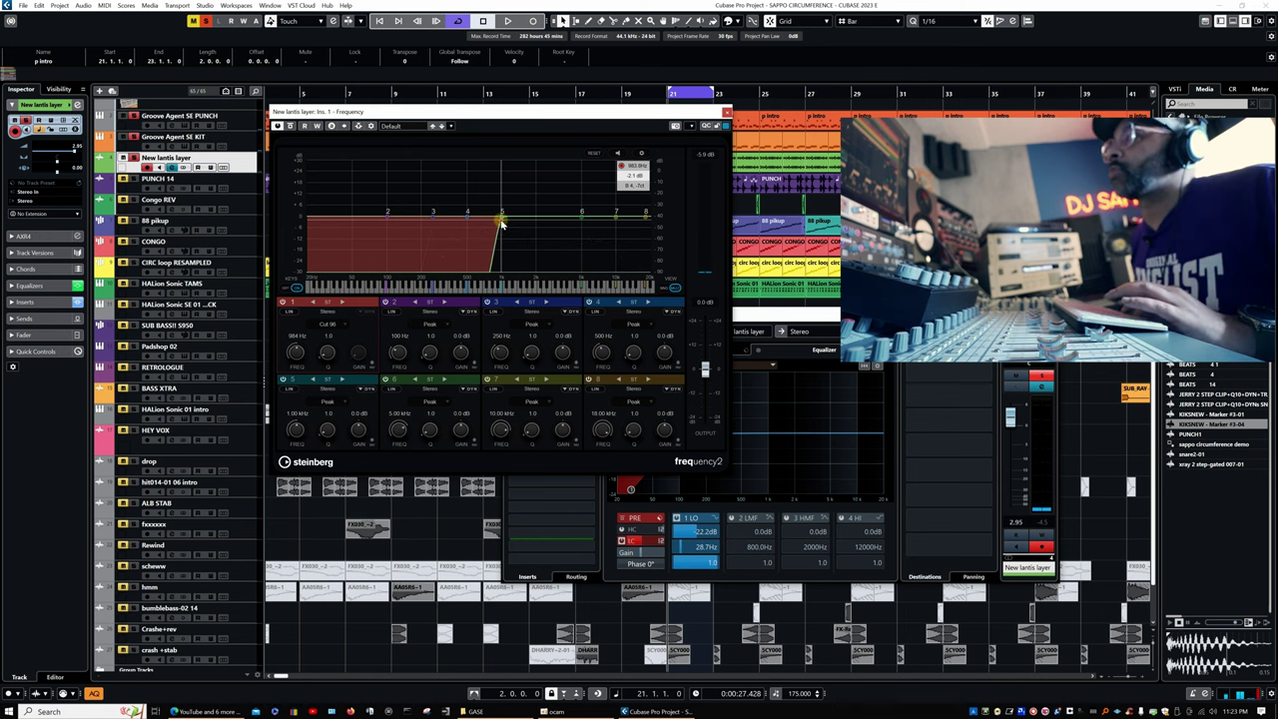
key(space)
drag(503, 221, 405, 219)
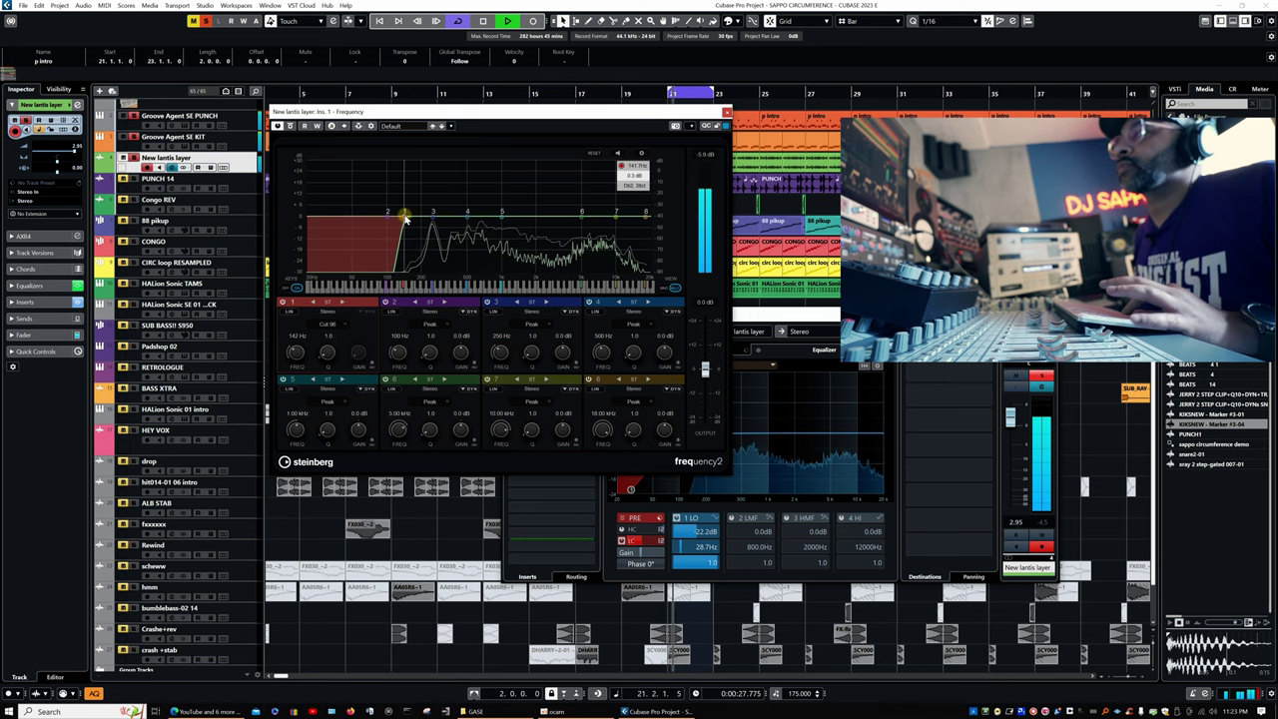
Restart the loop to audition the New lantis layer with its low cut, and close the Frequency editor
key(space)
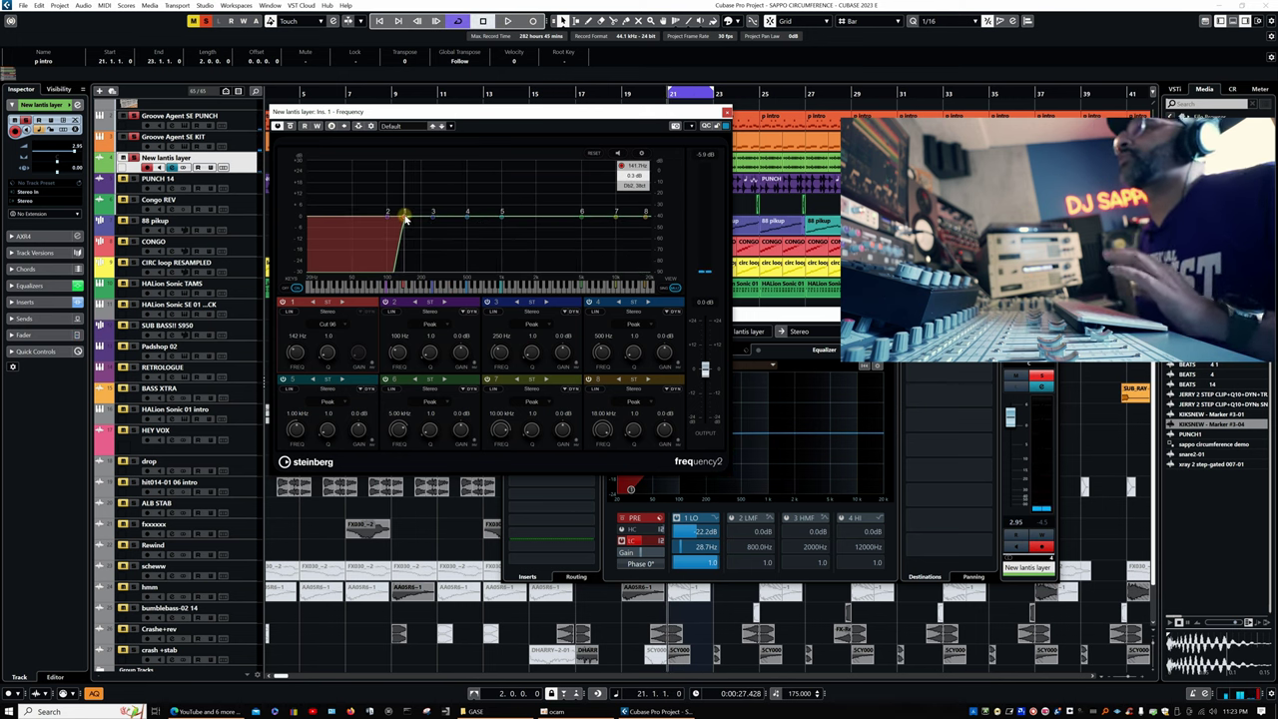
key(space)
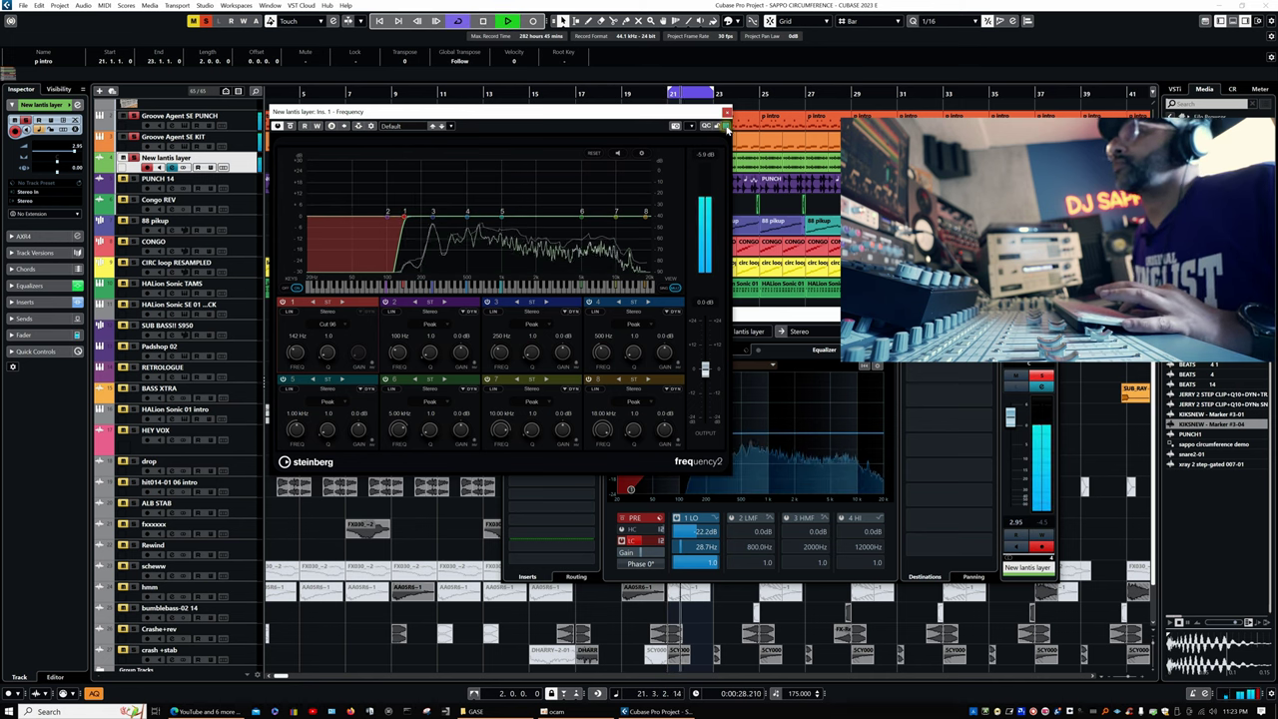
click(727, 113)
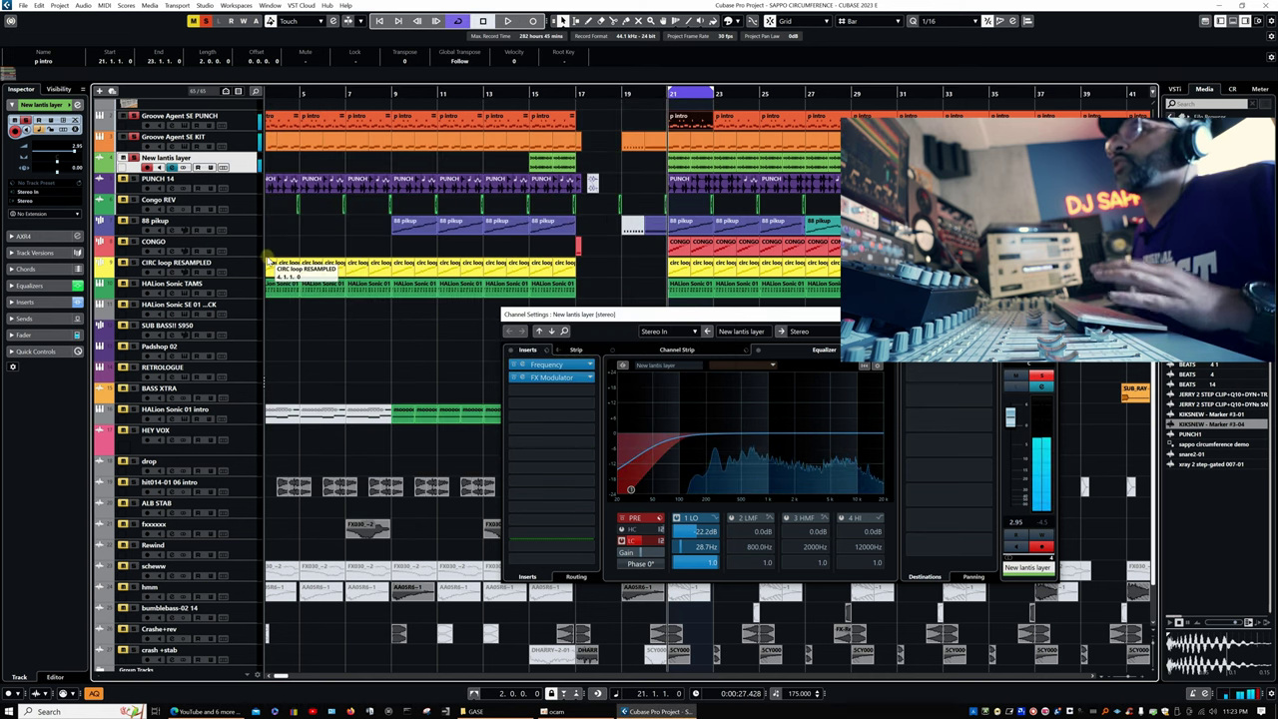
click(172, 168)
key(e)
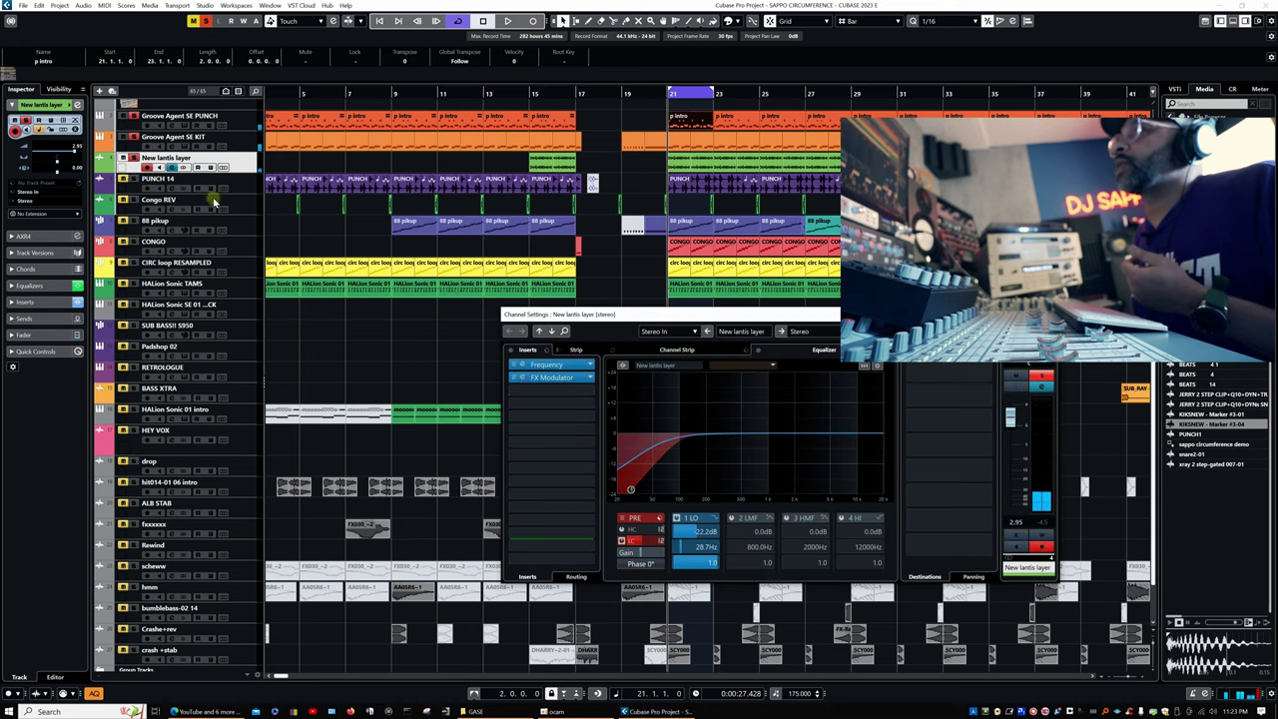
Open the New lantis layer's FX Modulator, examine its Flanger, Width and Reverb modules, and audition the loop before and after closing it
click(520, 378)
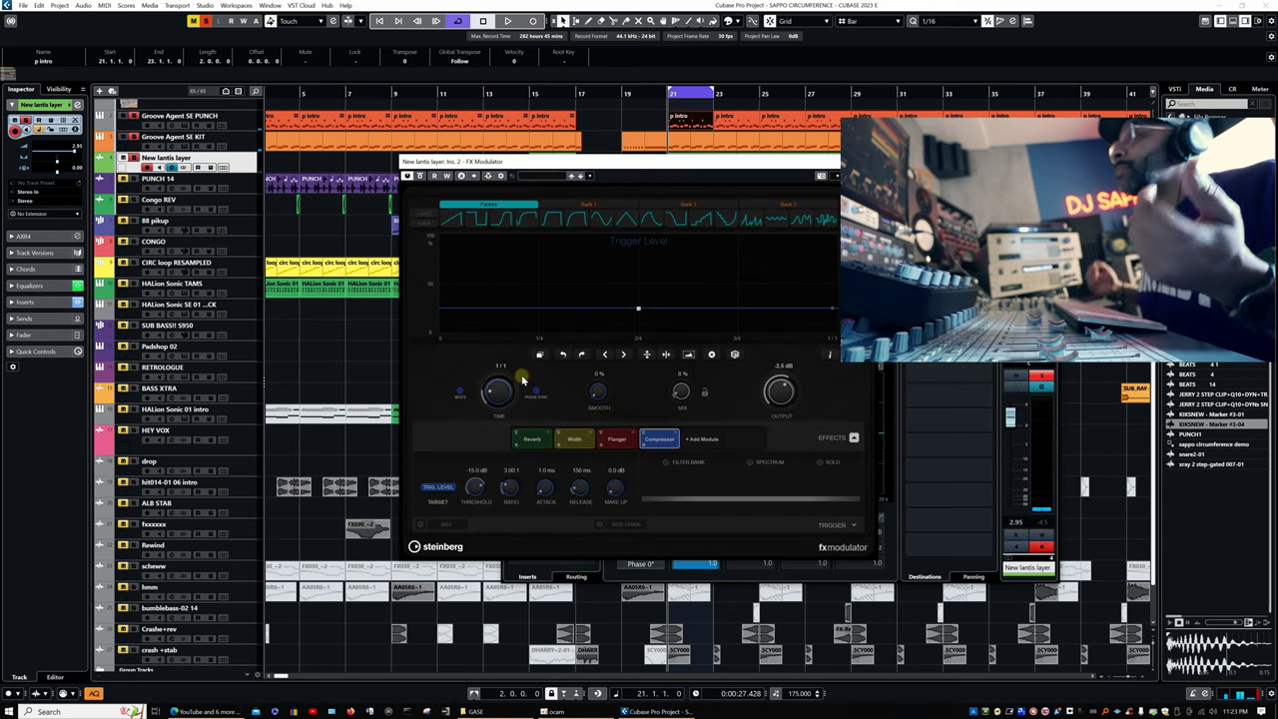
click(617, 442)
click(574, 441)
click(533, 442)
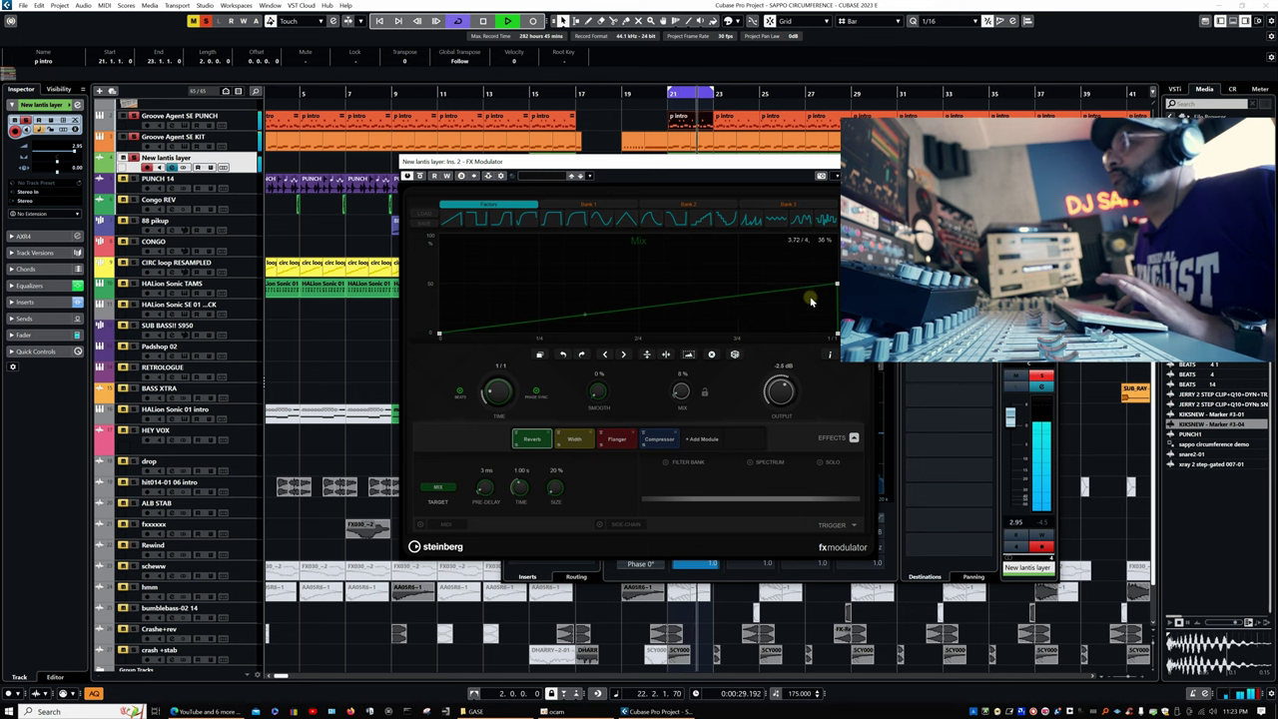
key(space)
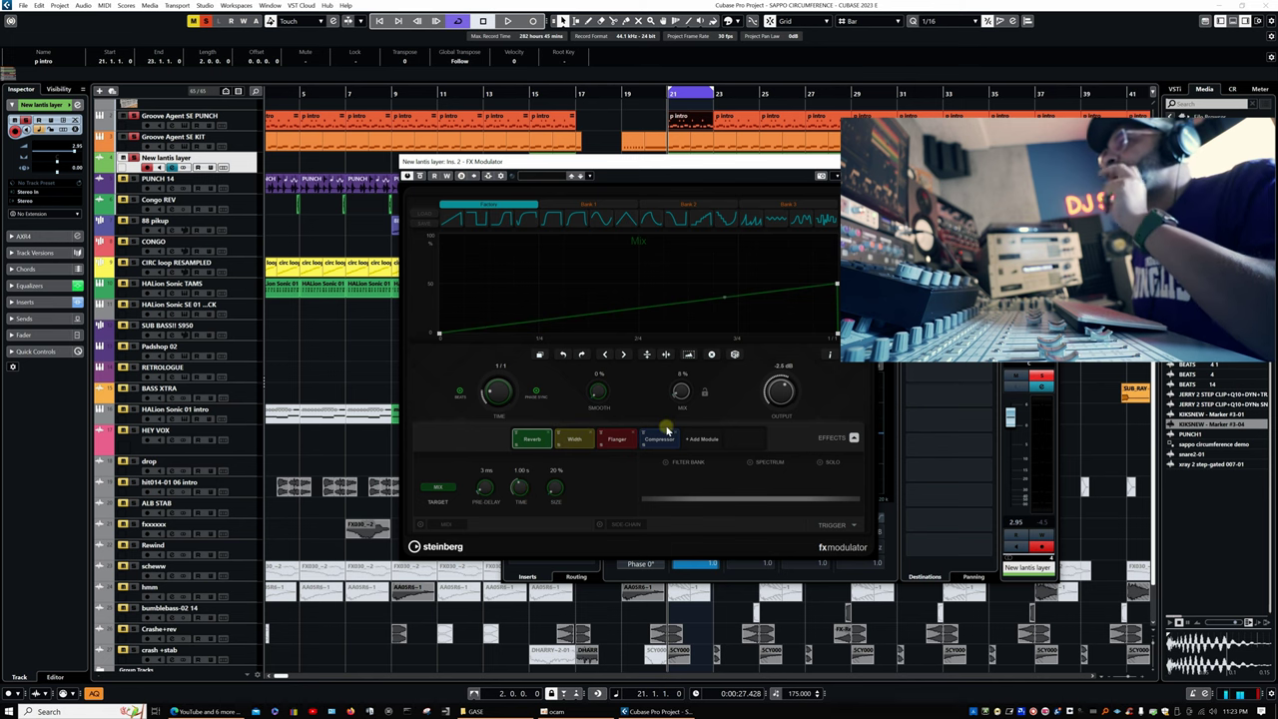
click(866, 162)
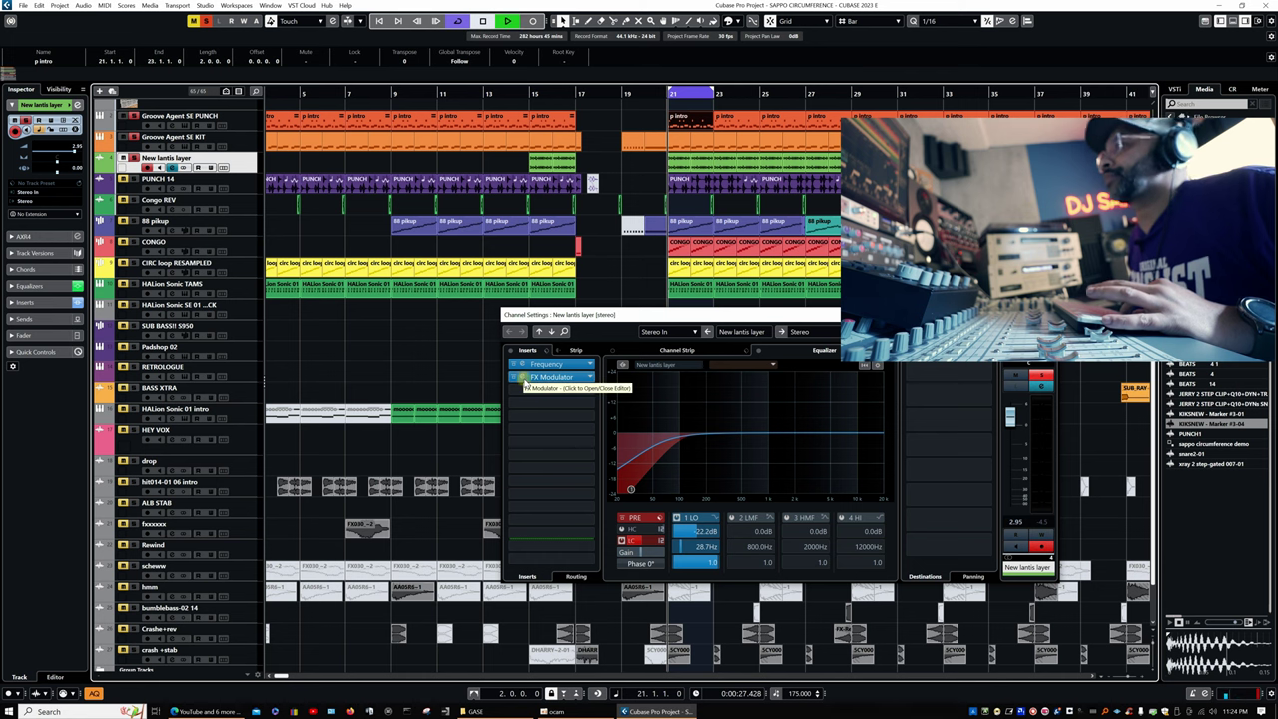
key(space)
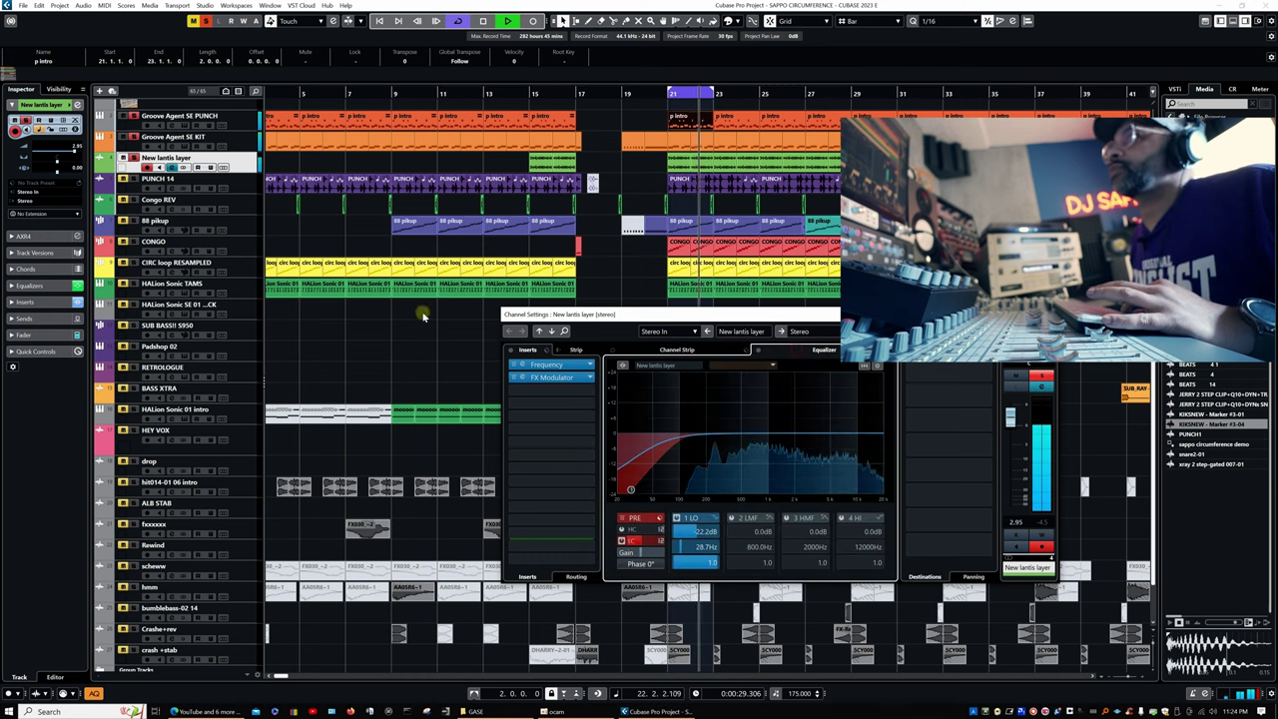
key(space)
Select the PUNCH 14 track, audition it in the loop, and reposition its Channel Settings window
click(251, 183)
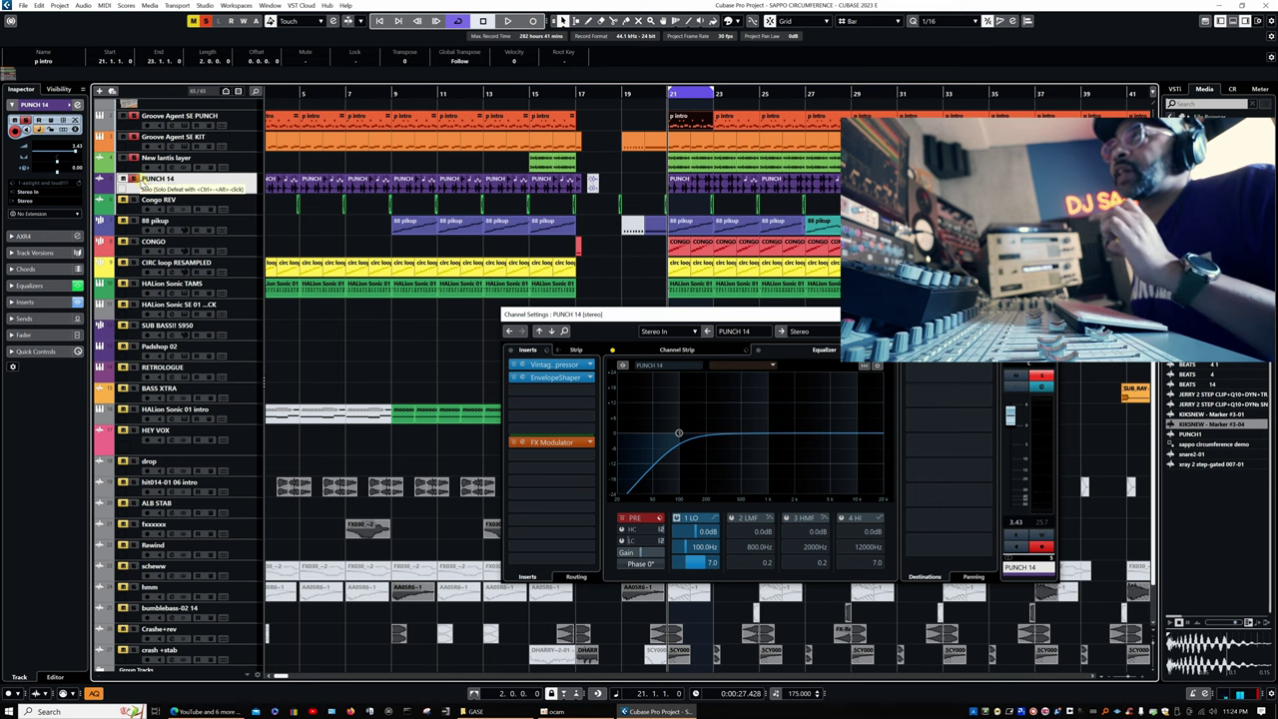
key(space)
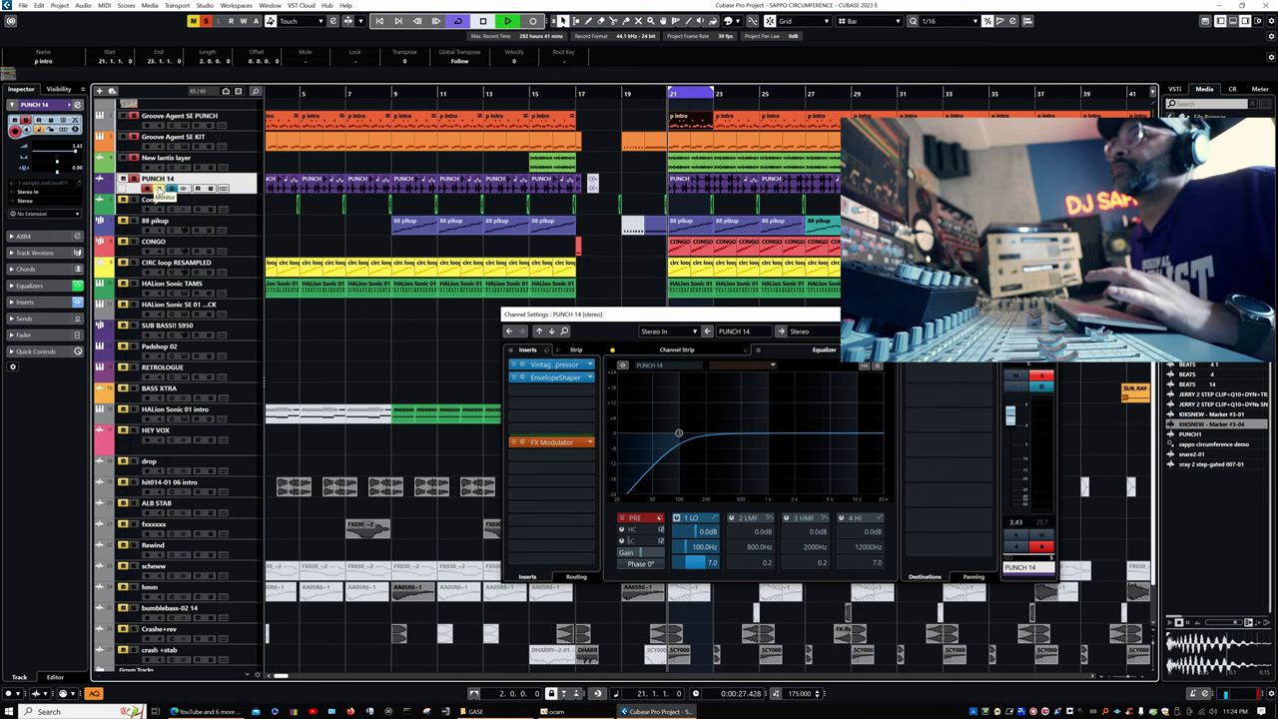
click(172, 189)
click(172, 189)
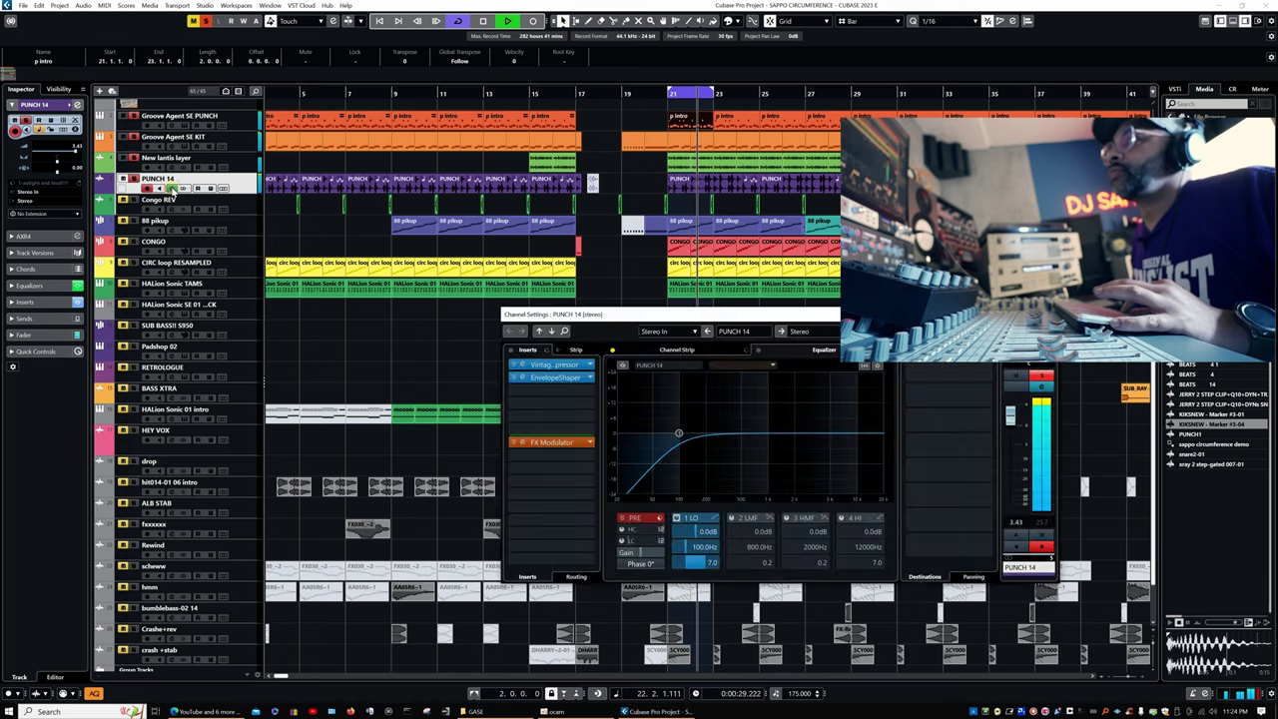
drag(619, 313, 546, 335)
key(space)
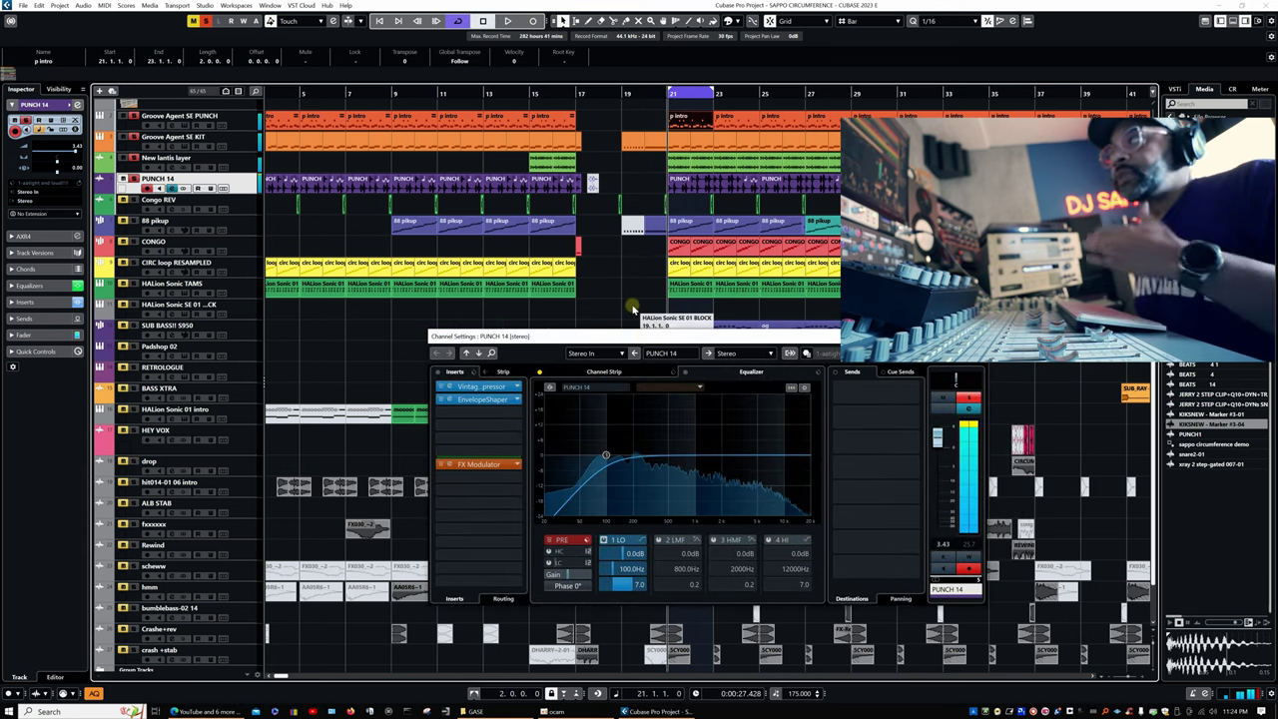
Open the VintageCompressor insert on PUNCH 14 and audition the loop with its settings in view
click(451, 387)
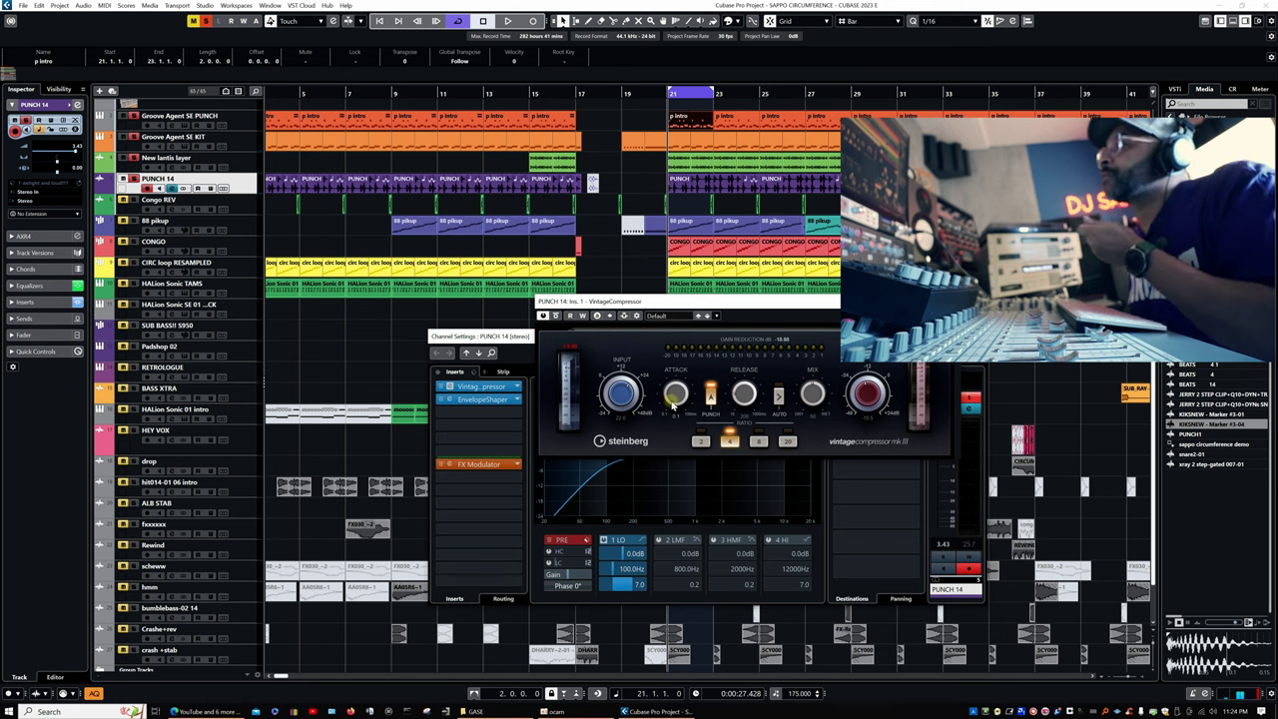
key(space)
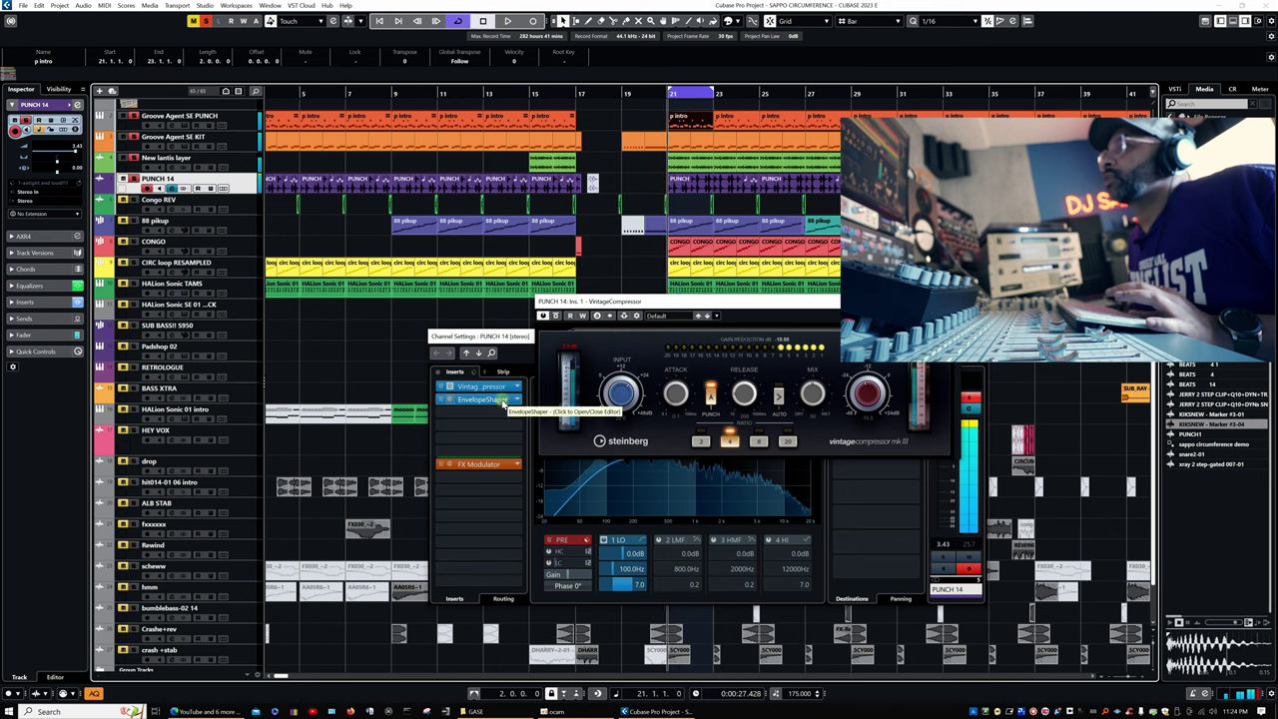
key(space)
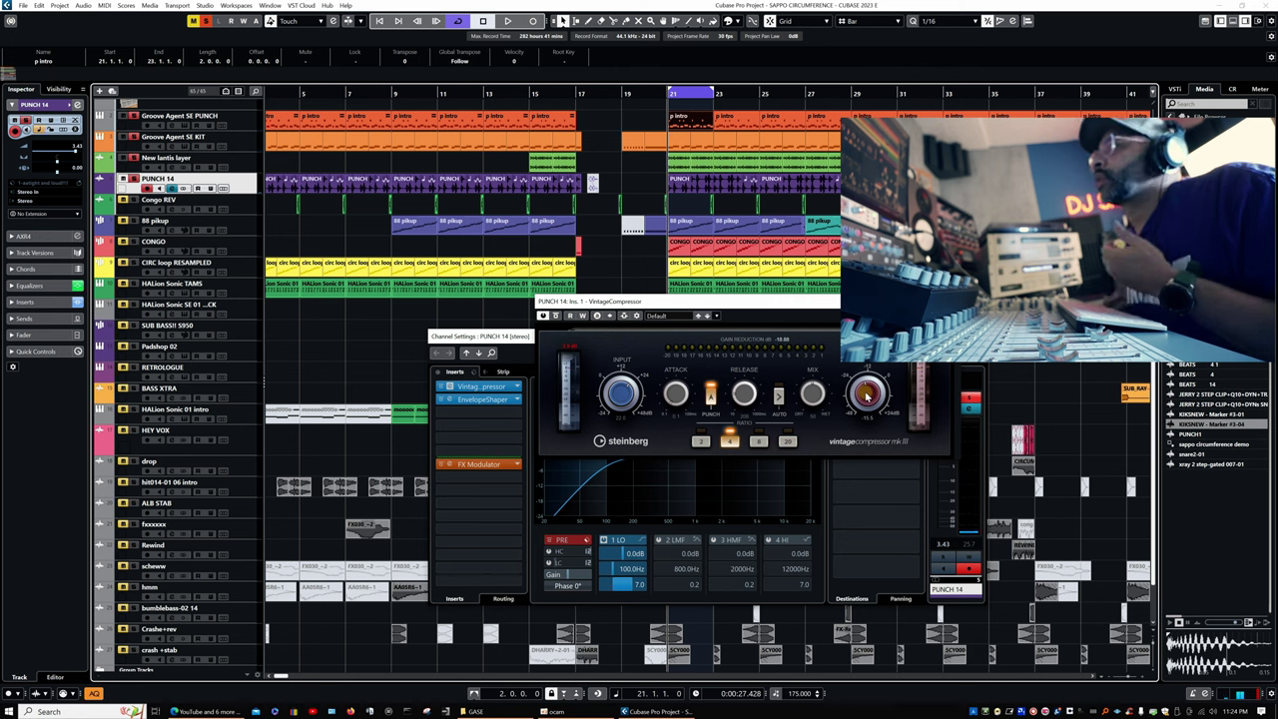
Examine PUNCH 14's EnvelopeShaper and FX Modulator inserts, audition the modulated reverb, and close the FX Modulator
click(449, 399)
click(448, 456)
click(448, 457)
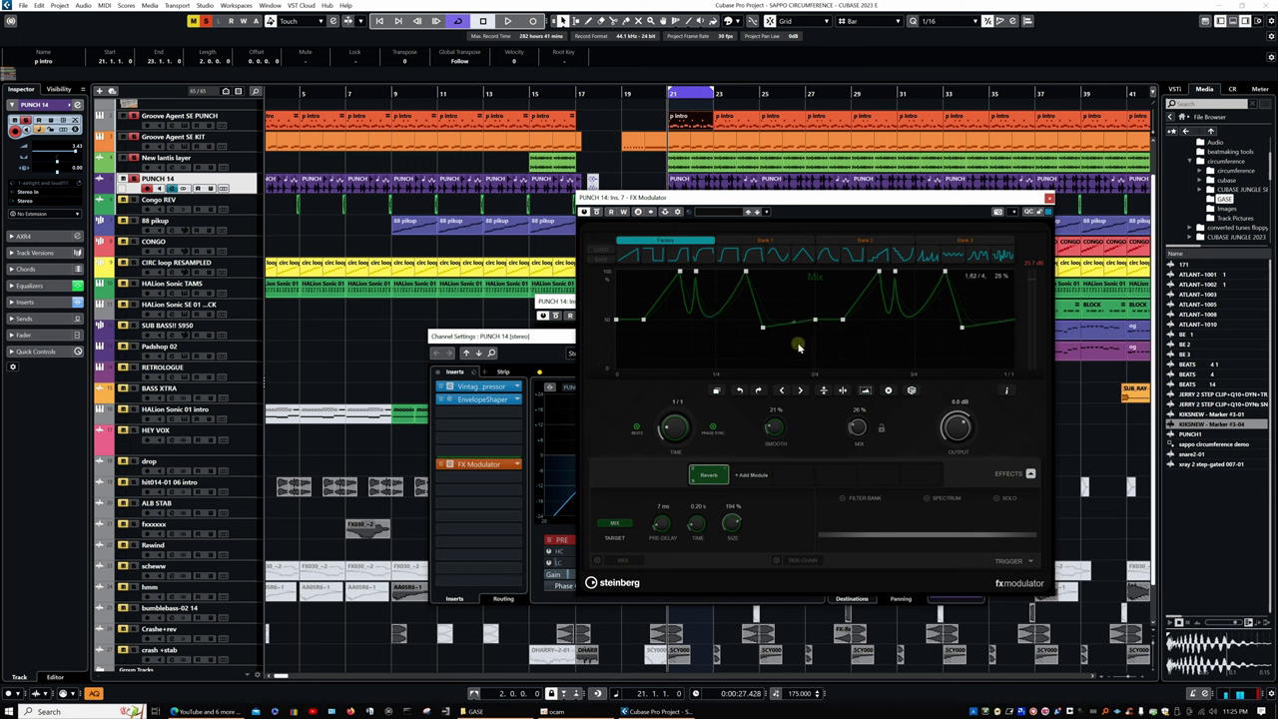
key(space)
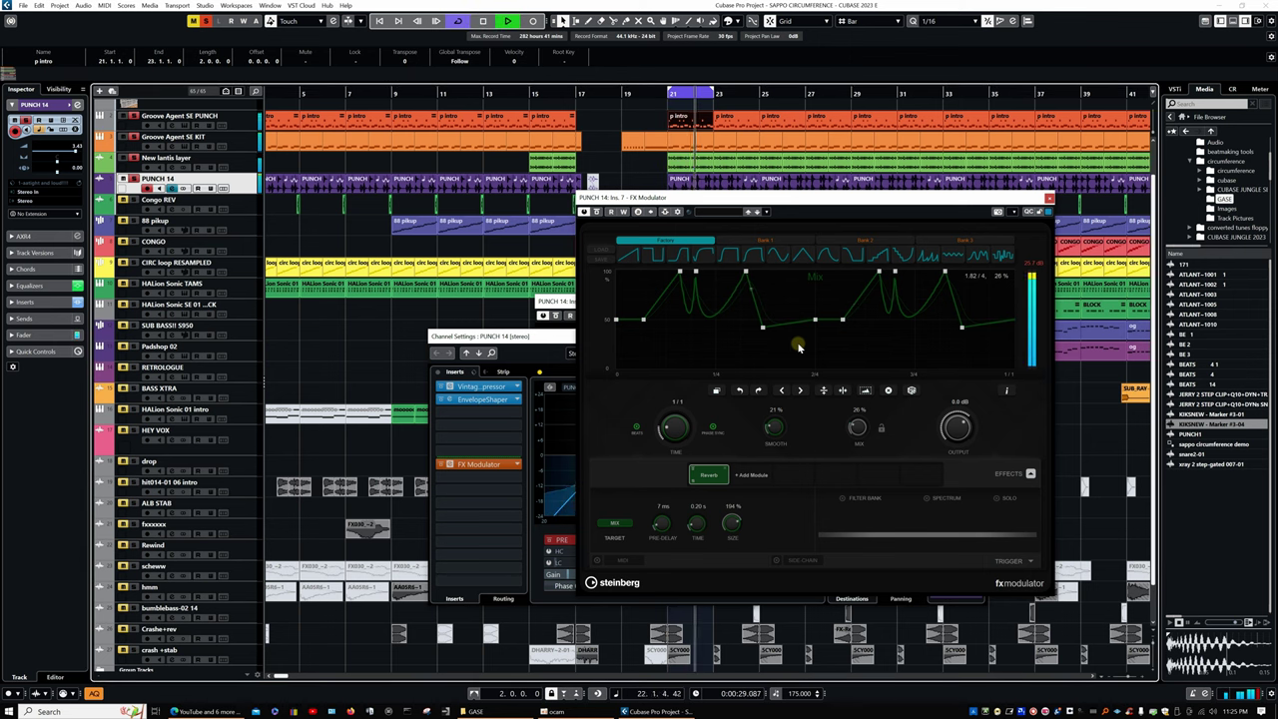
click(1049, 199)
key(space)
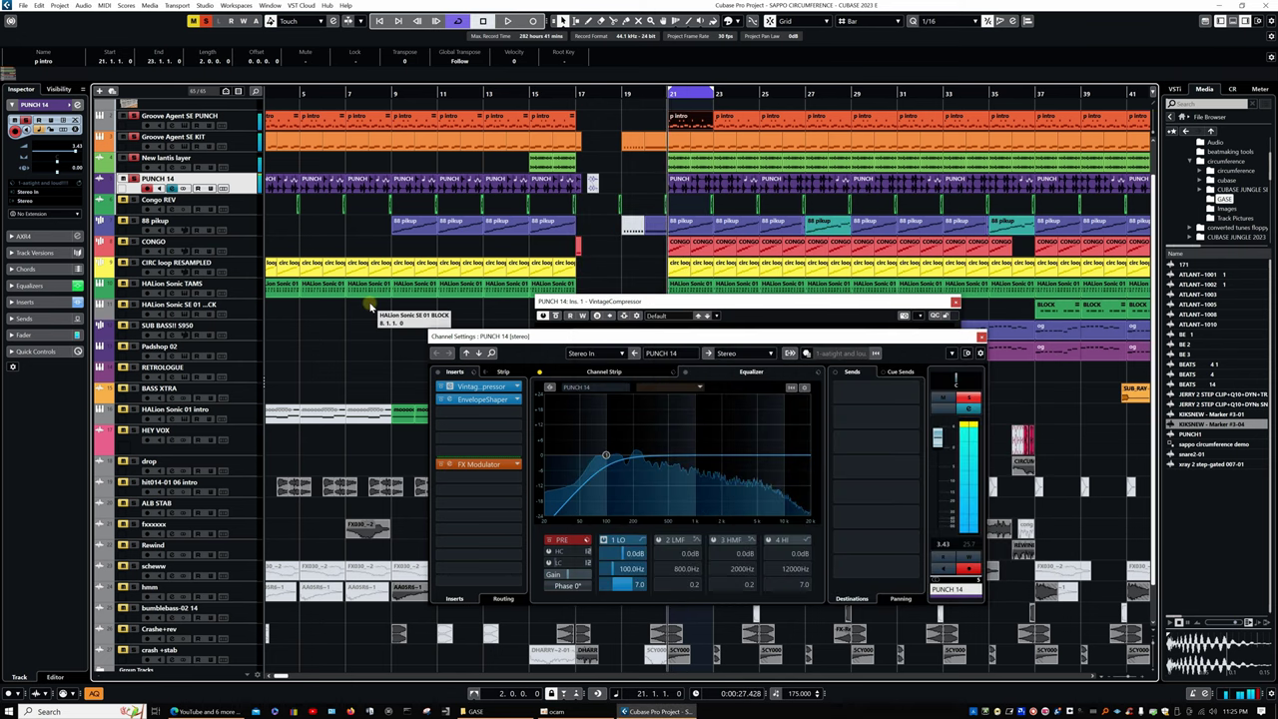
Select the Congo REV track and audition it within the looped drum section
click(253, 203)
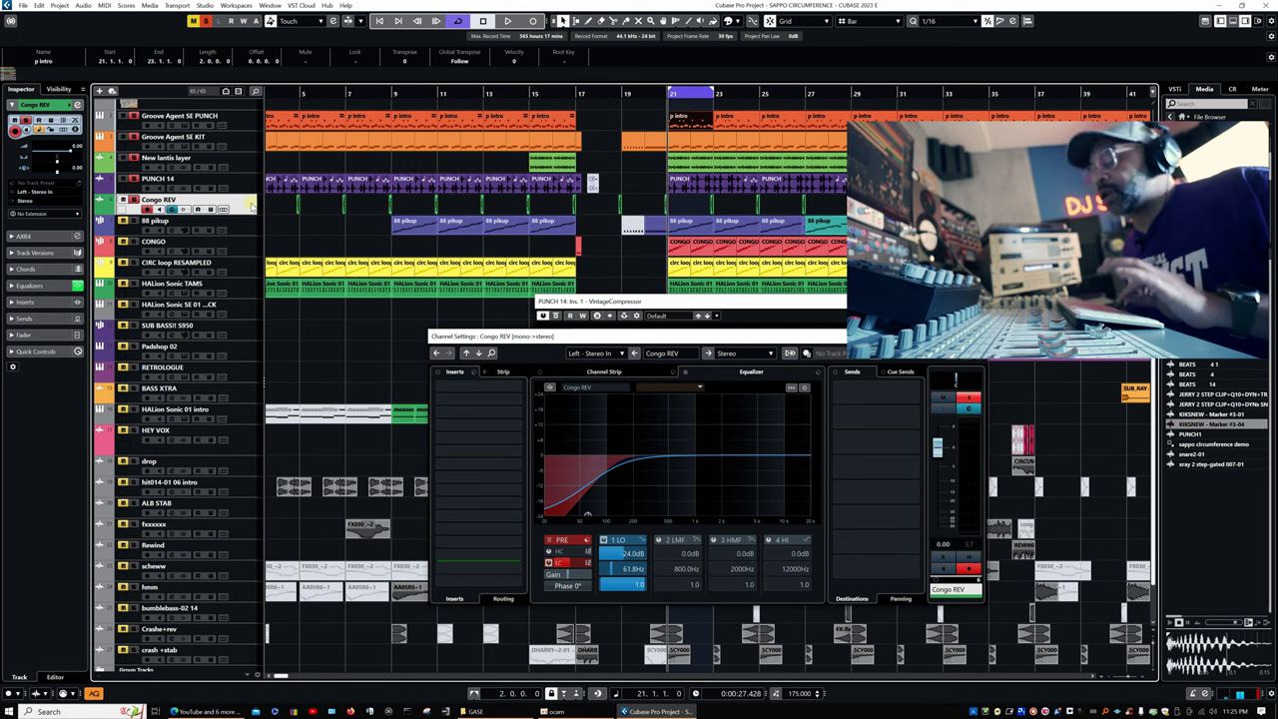
key(space)
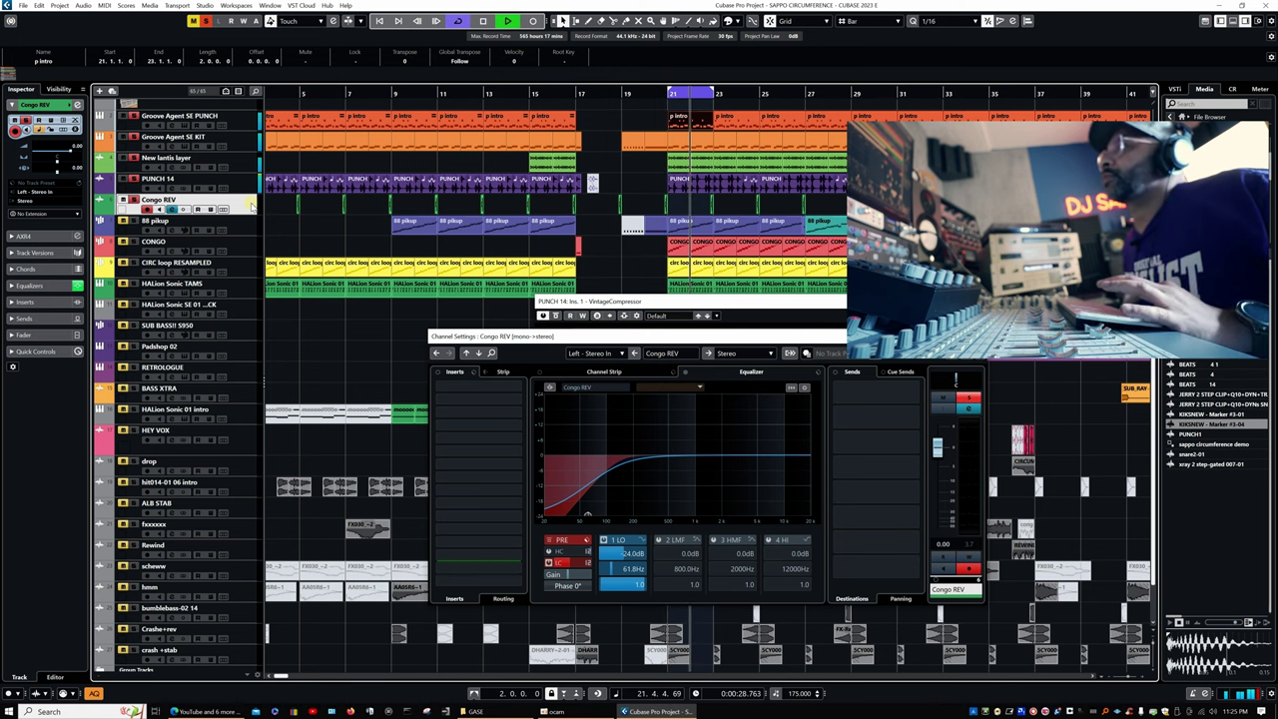
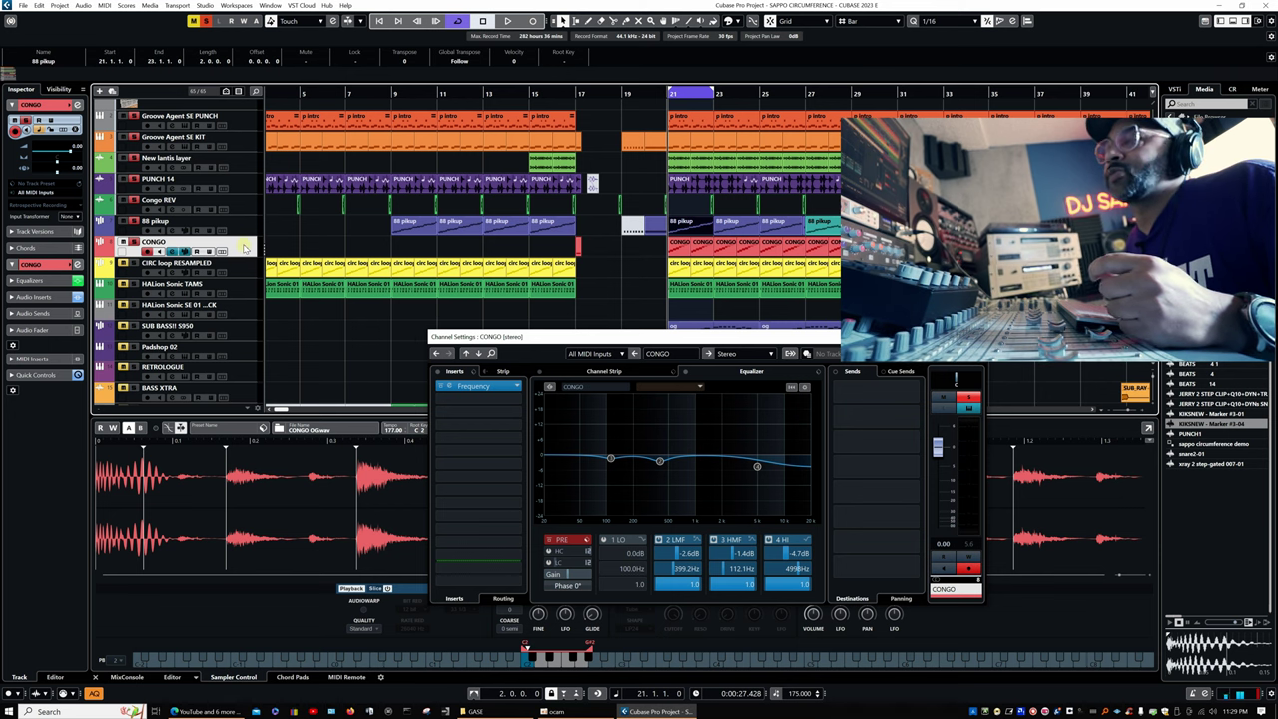
Solo only the CONGO track, audition it in the loop, and open its Frequency insert
click(134, 242)
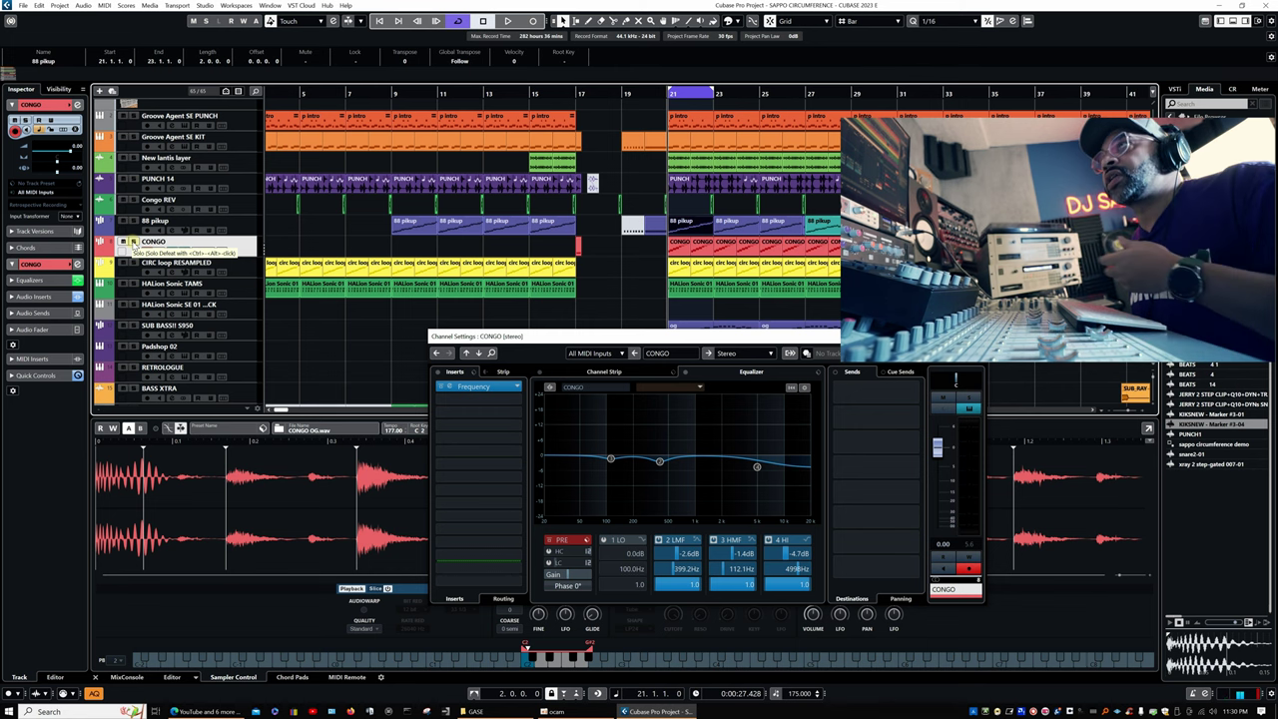
click(133, 242)
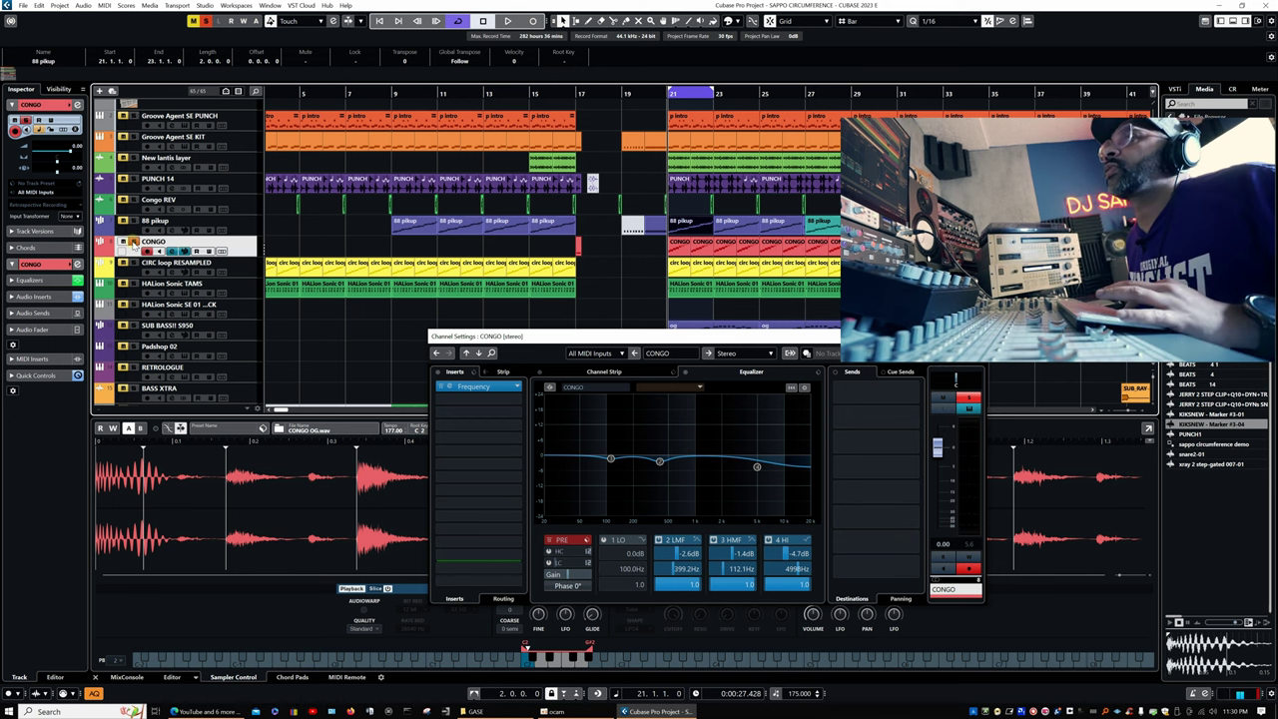
key(space)
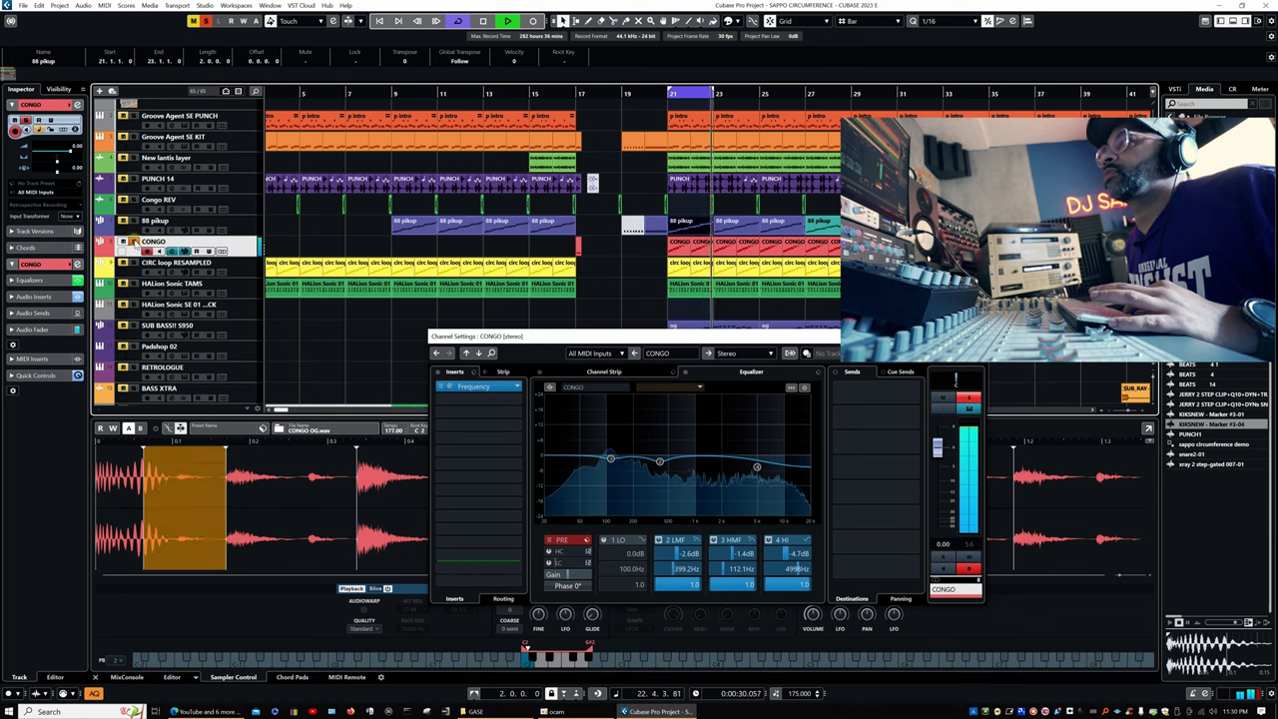
key(space)
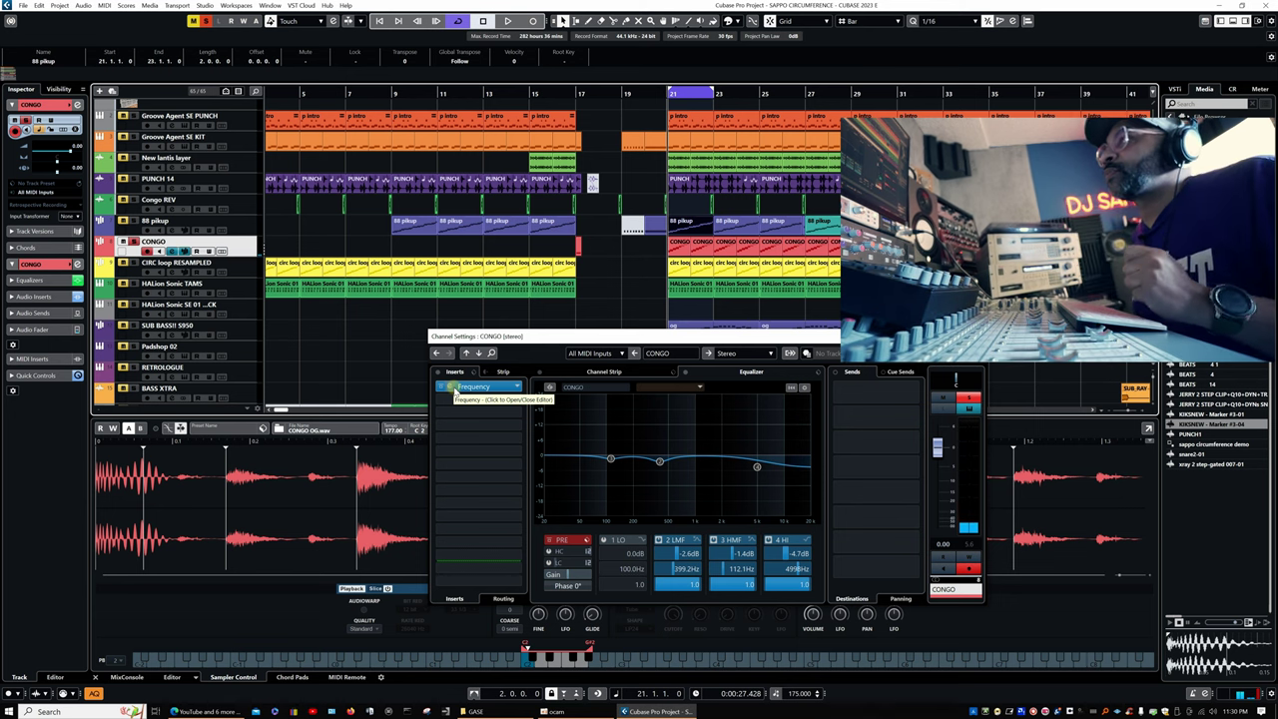
click(447, 387)
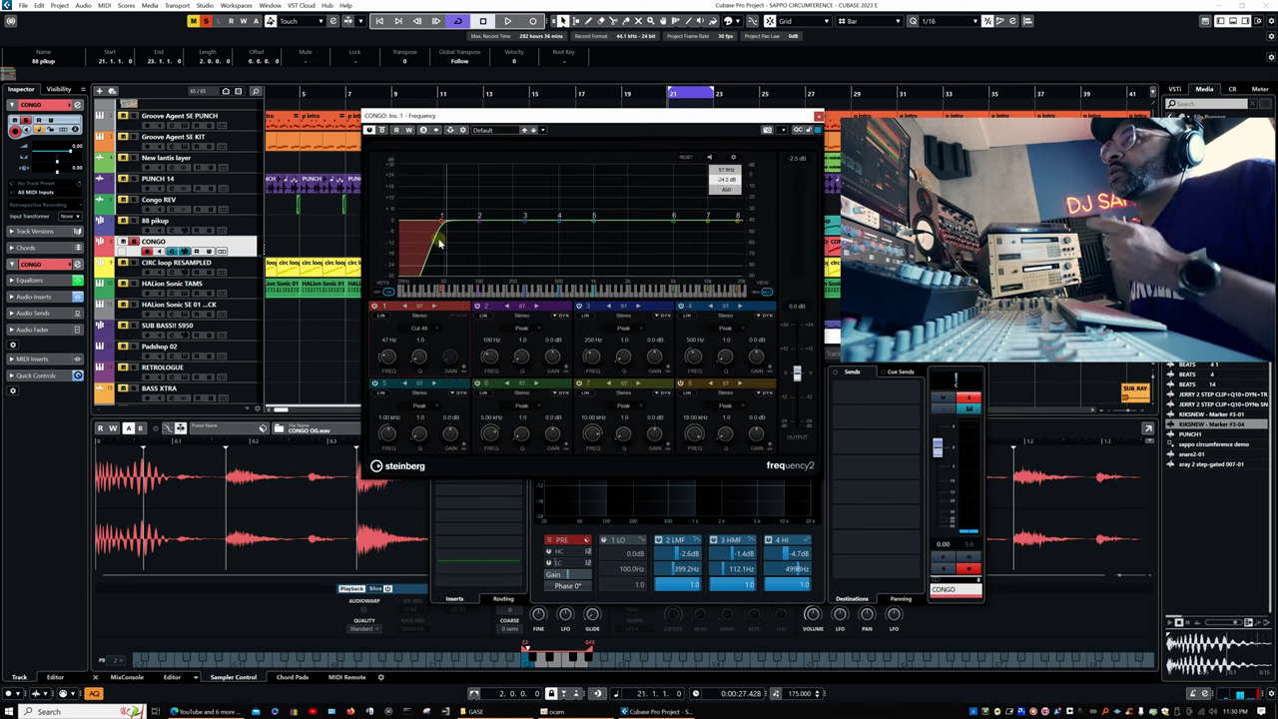
Compare filter slopes on CONGO's Frequency band 1 by switching it to Cut 96 and back to Cut 48
click(431, 333)
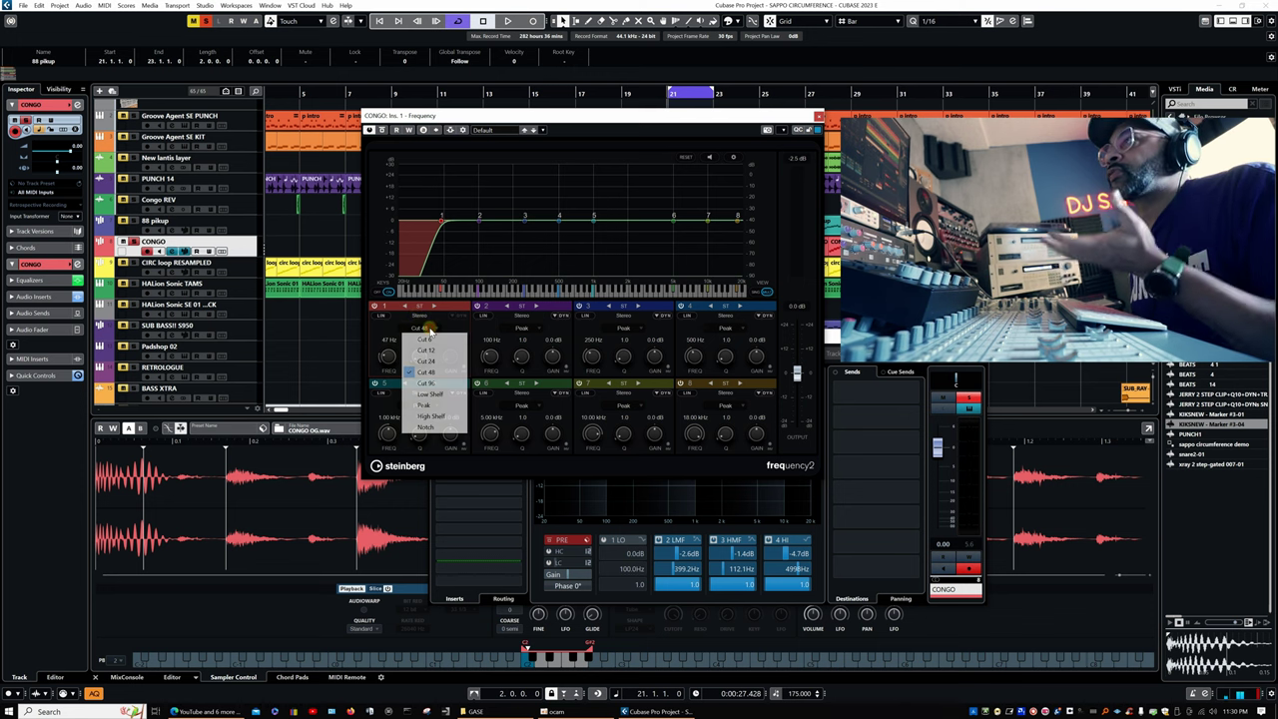
click(426, 379)
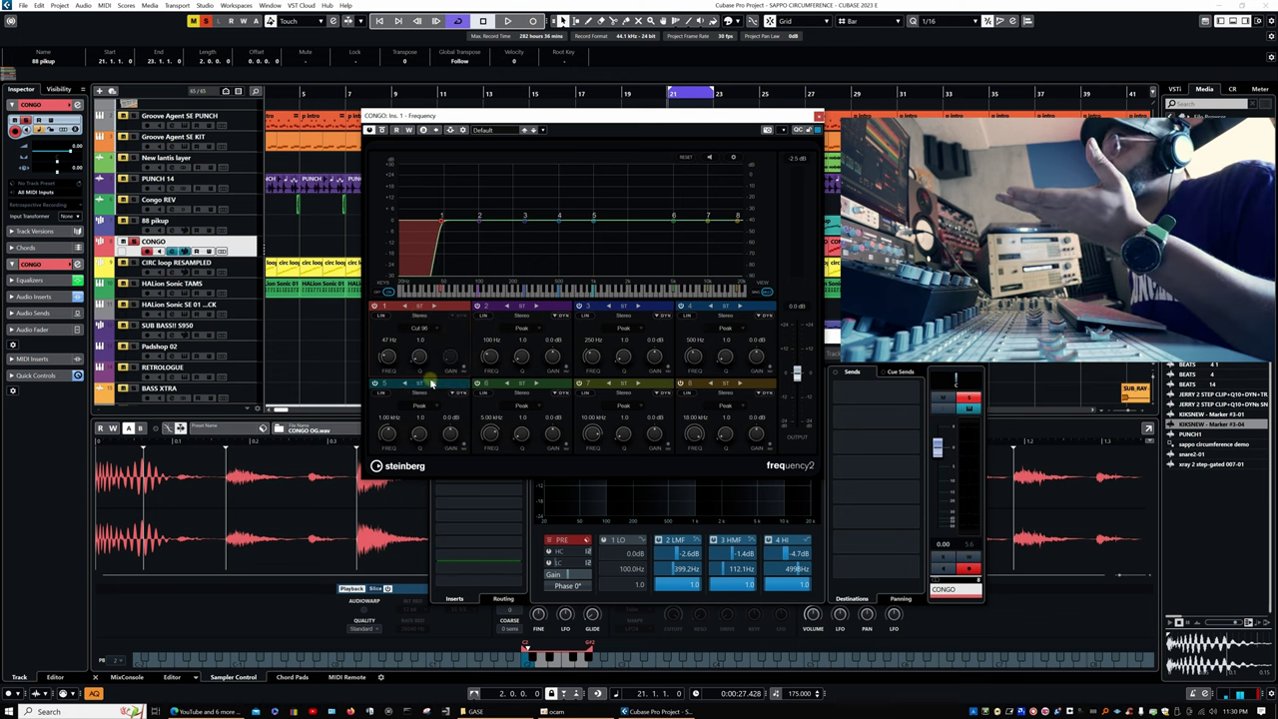
click(419, 326)
click(421, 370)
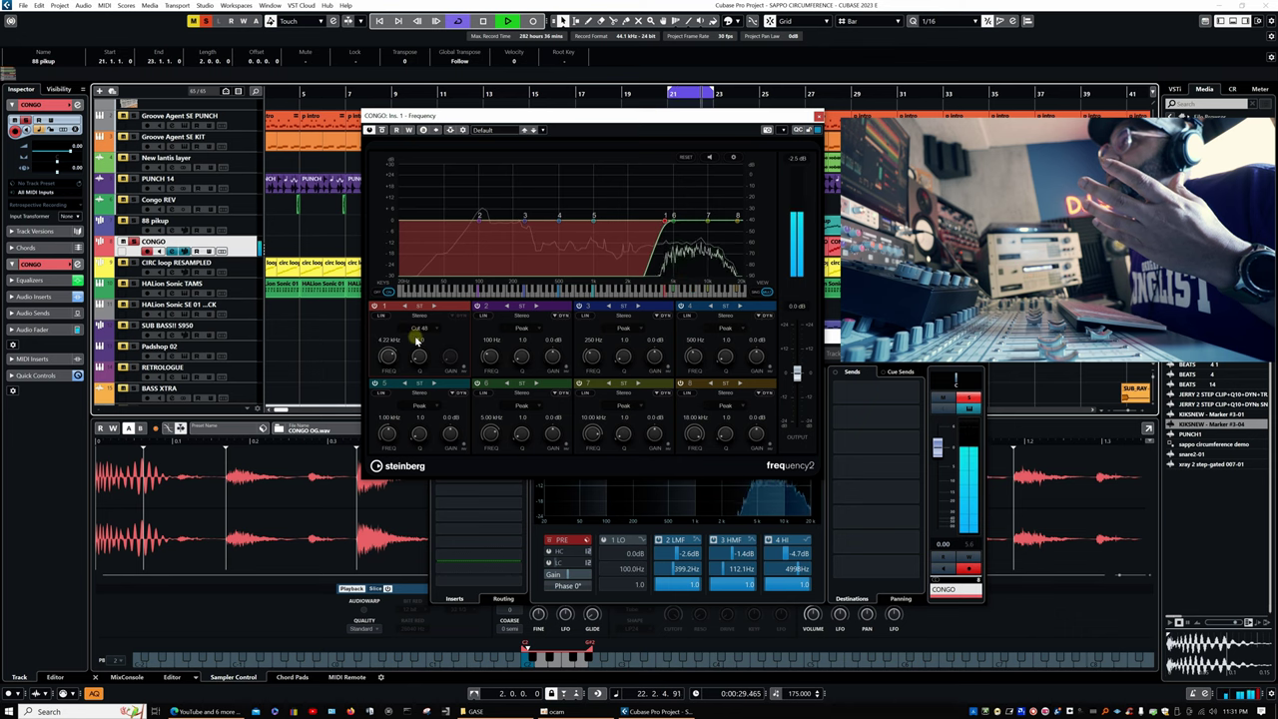
Lower band 1's low cut on CONGO to about 56 Hz, audition it in the loop, and close the Frequency editor
key(space)
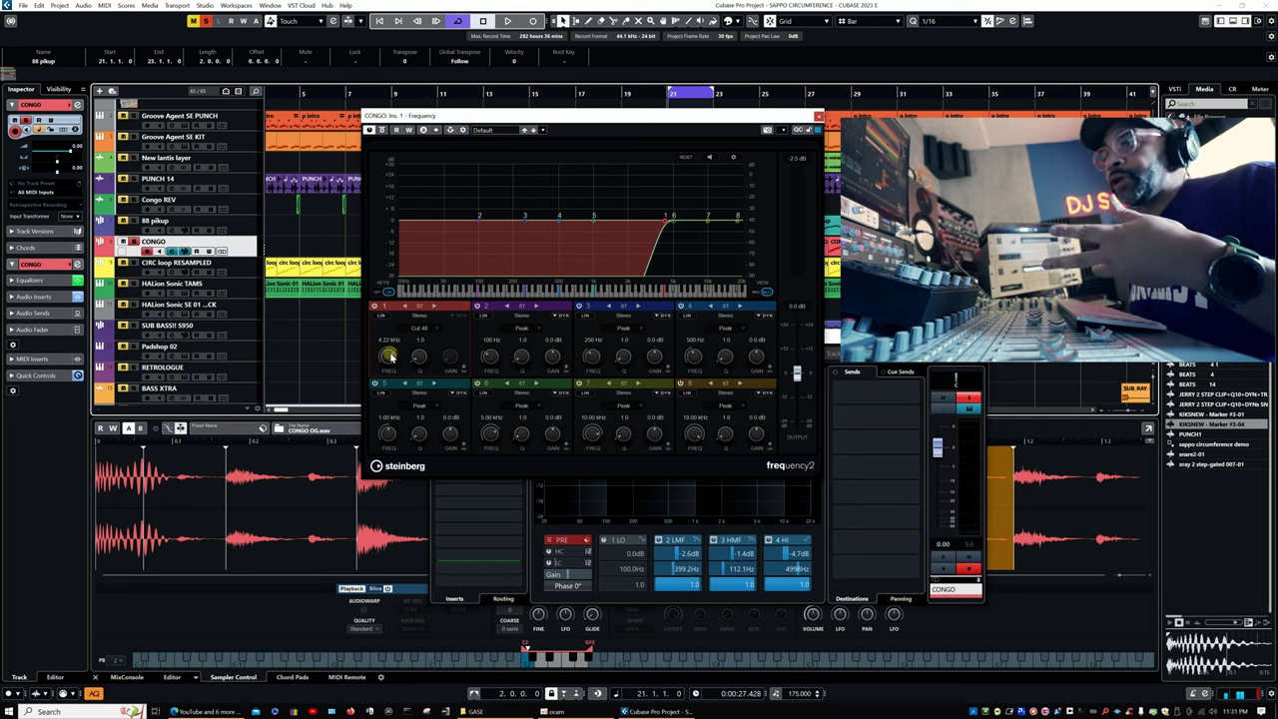
drag(389, 357, 375, 385)
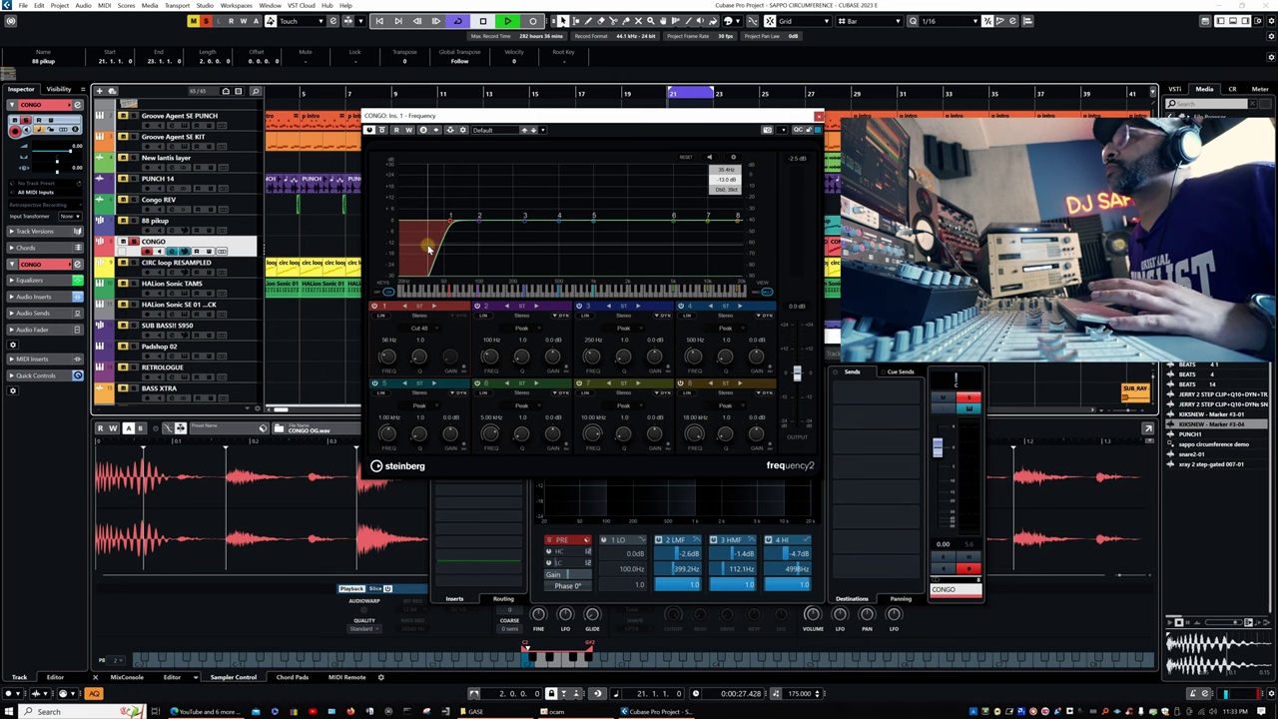
key(space)
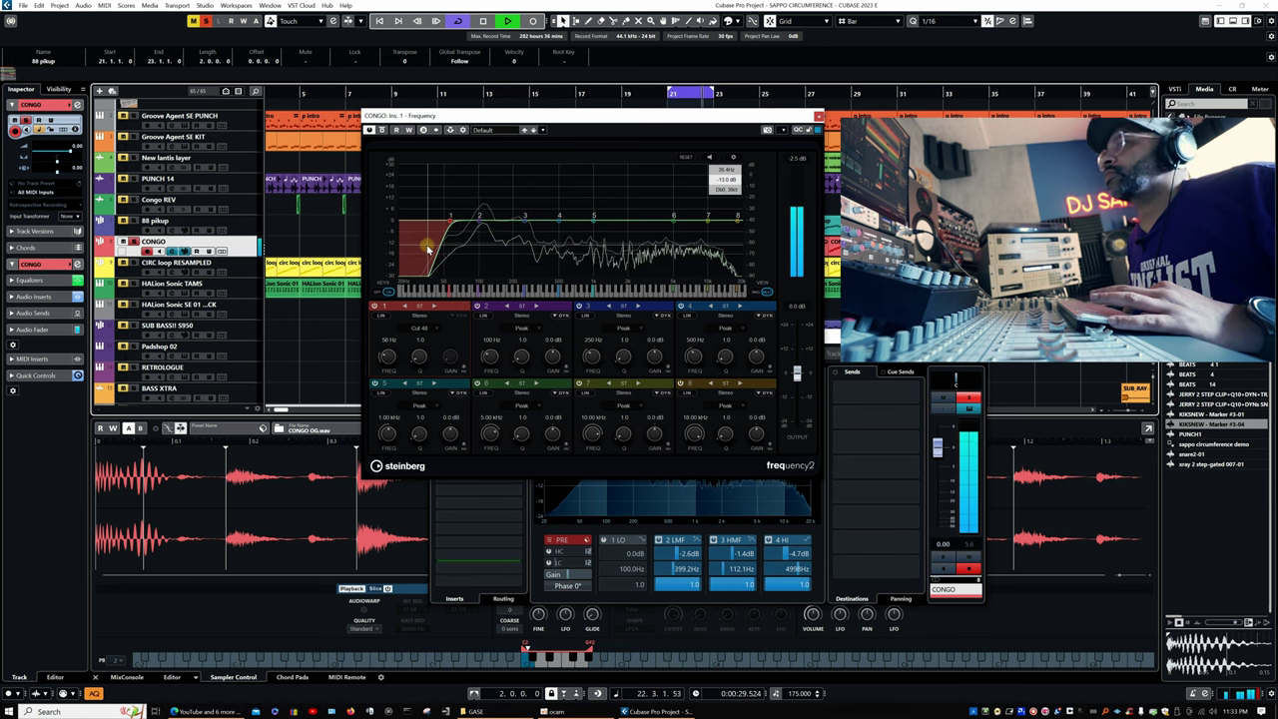
key(space)
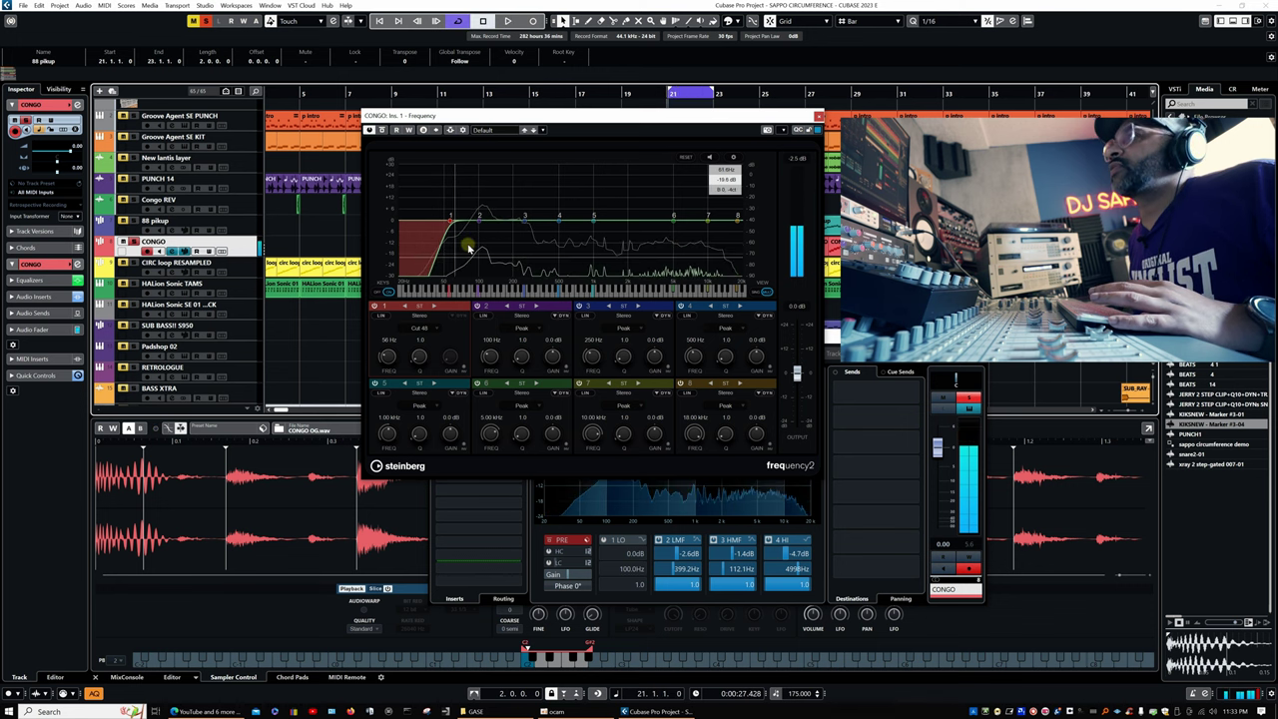
click(819, 115)
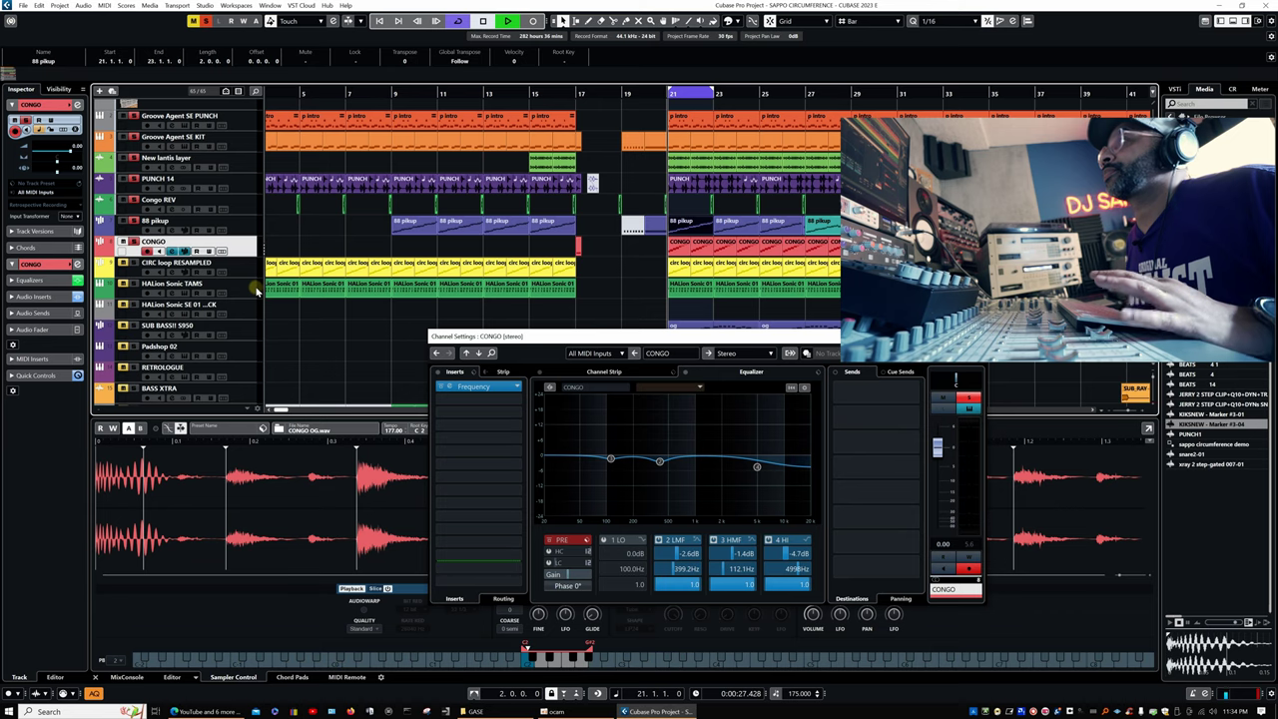
Audition CONGO together with the other soloed drum layers in the loop and clear all solos
key(space)
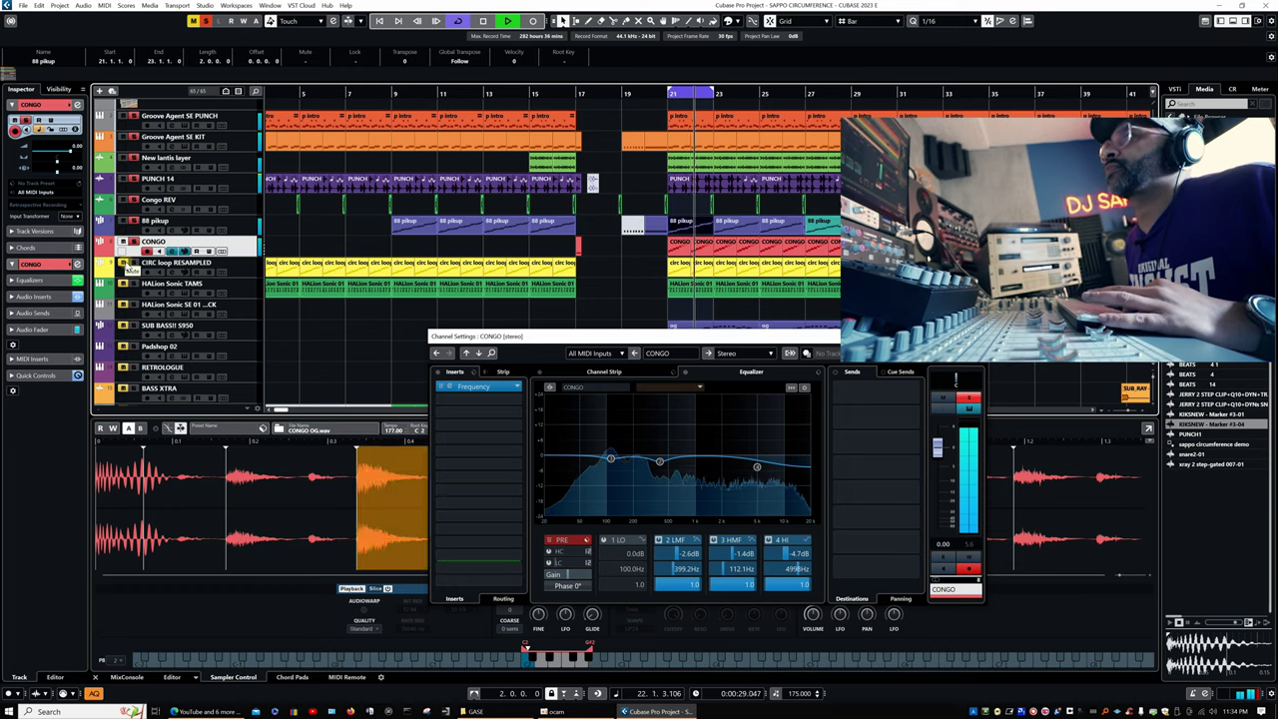
key(space)
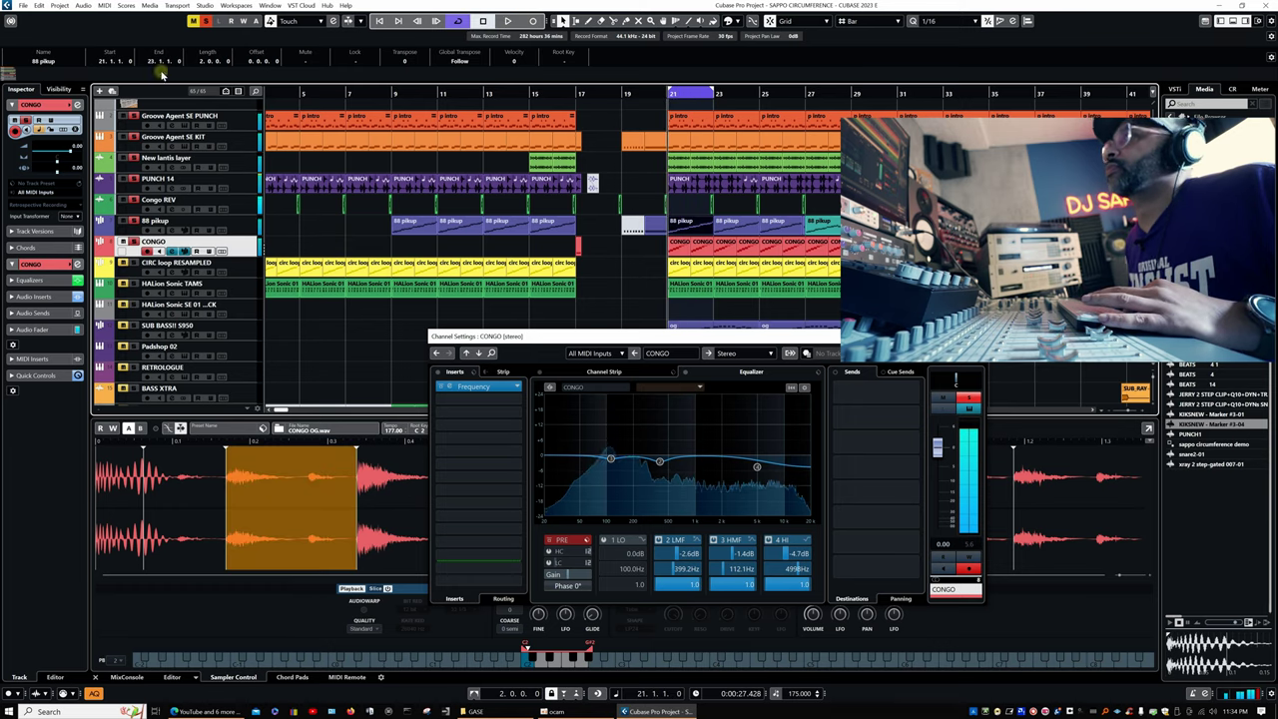
click(205, 22)
Solo only the CIRC loop RESAMPLED track, audition it in the loop, and release its solo
click(135, 263)
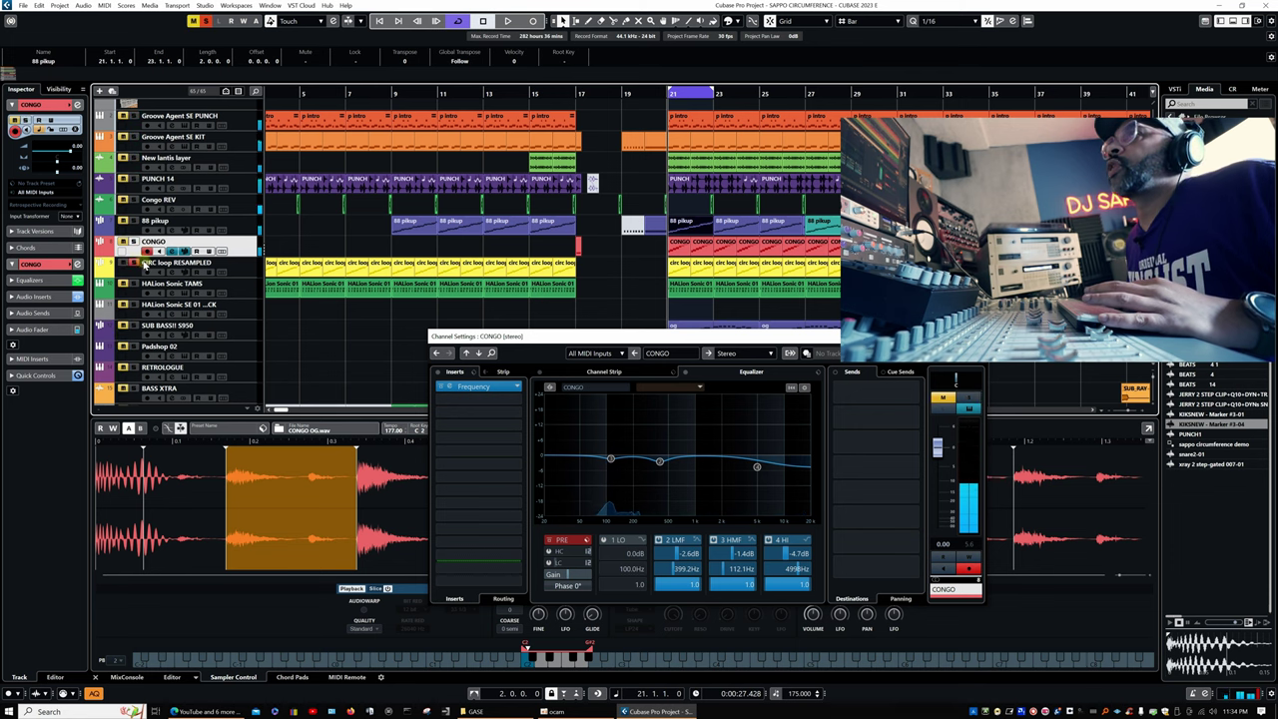
click(242, 269)
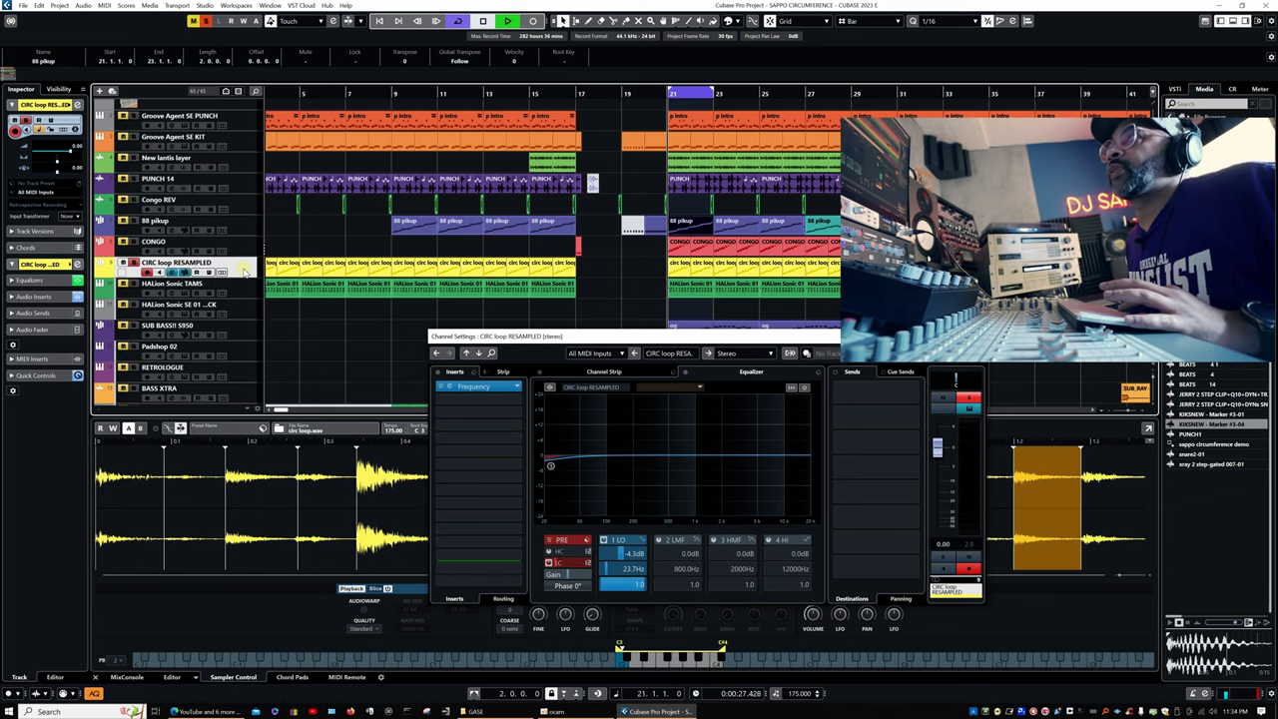
key(space)
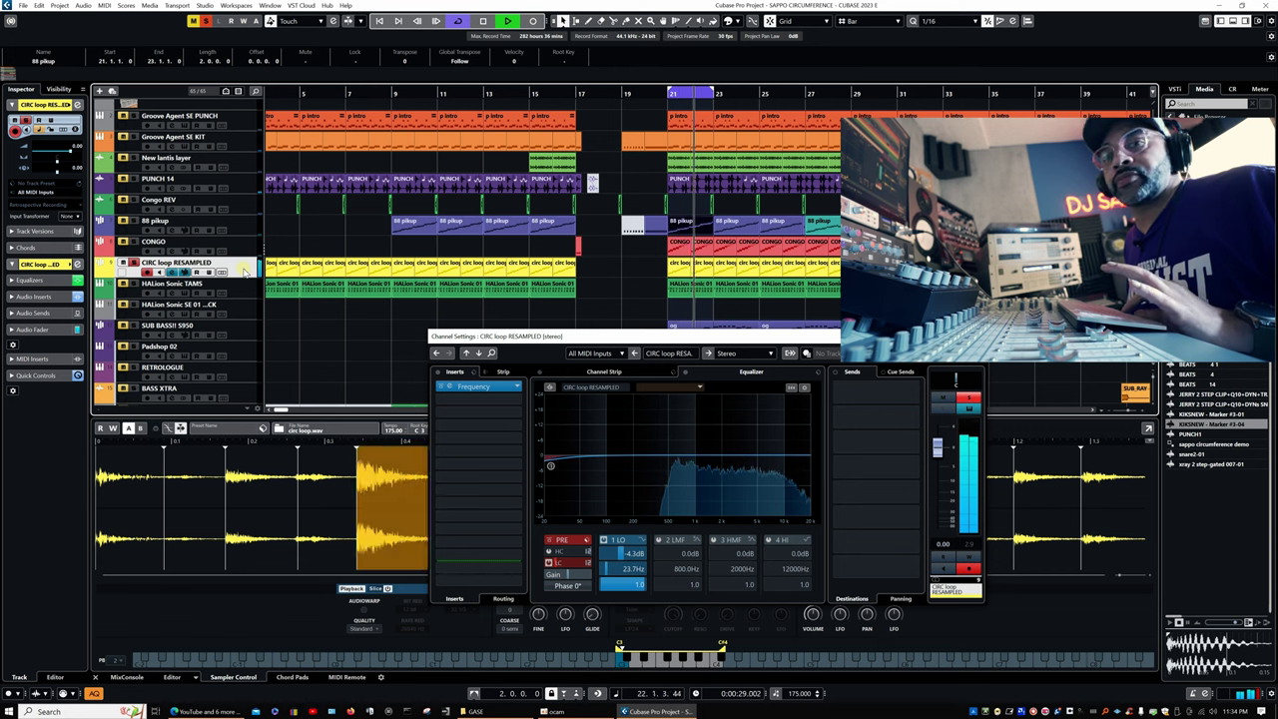
key(space)
click(133, 263)
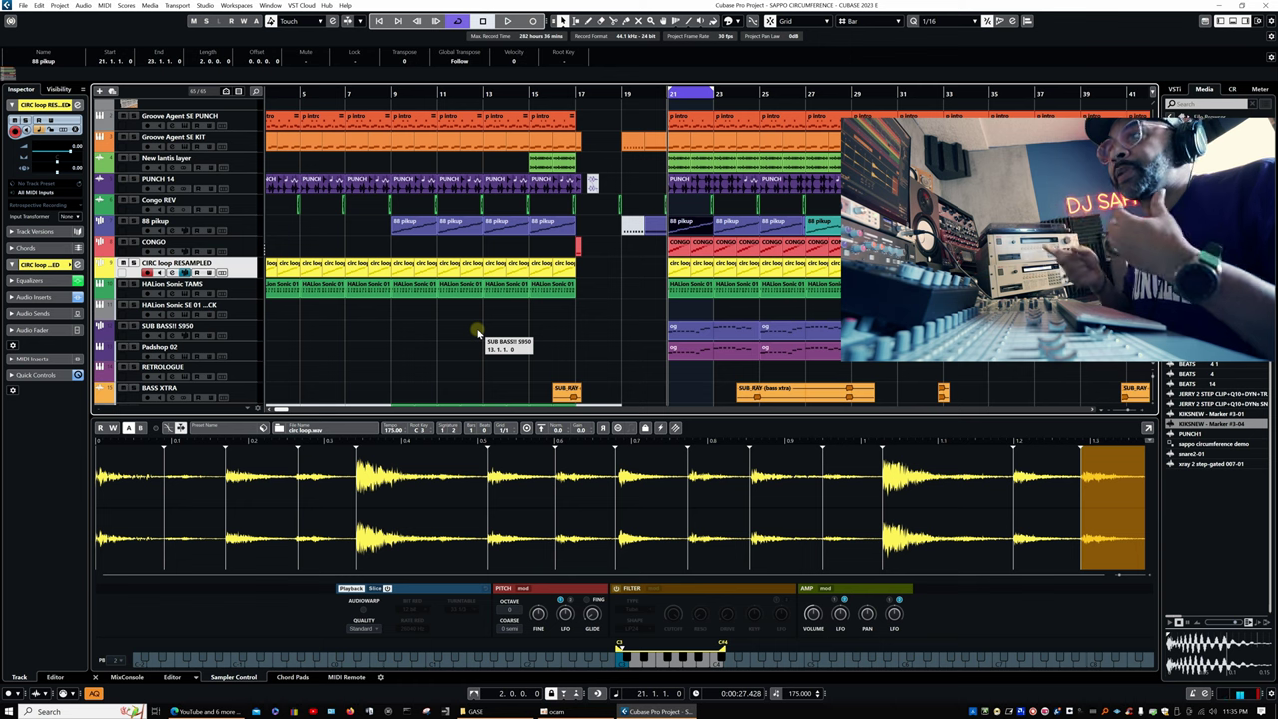
Select the drum tracks from Groove Agent SE PUNCH to CONGO and render the selected 88 pikup part at bar 21 in place
click(242, 249)
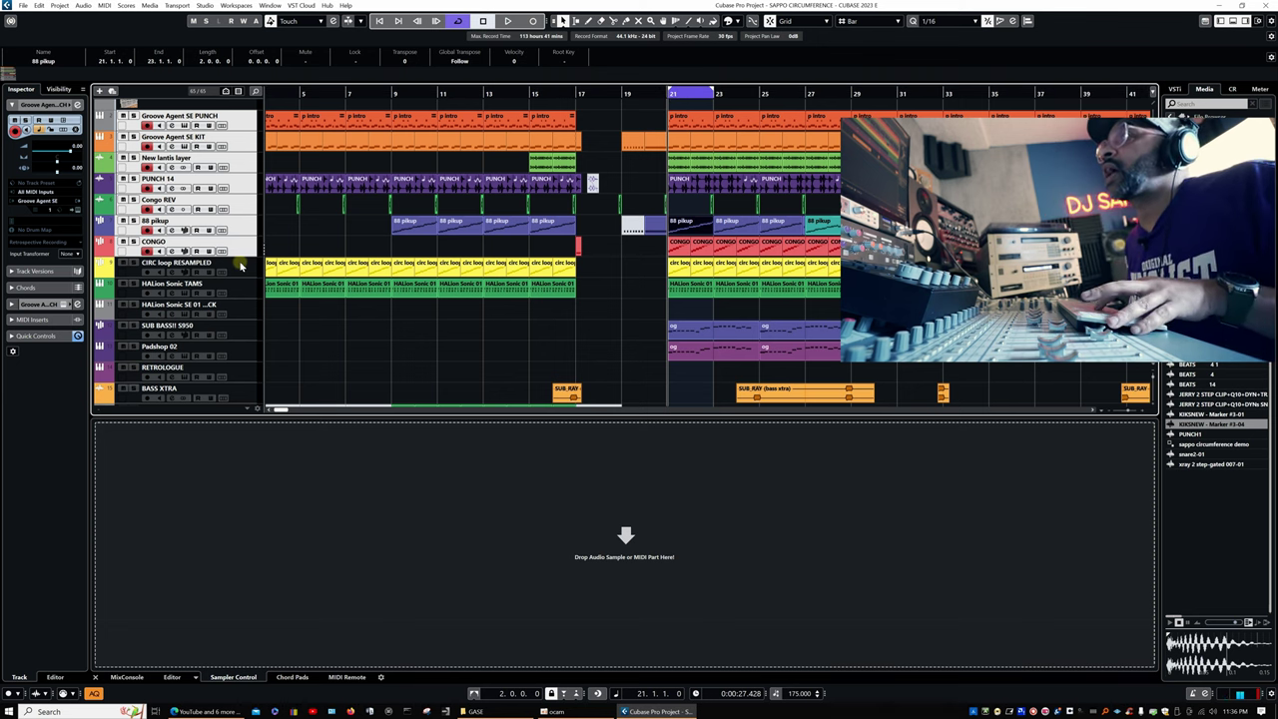
key(ctrl+alt+r)
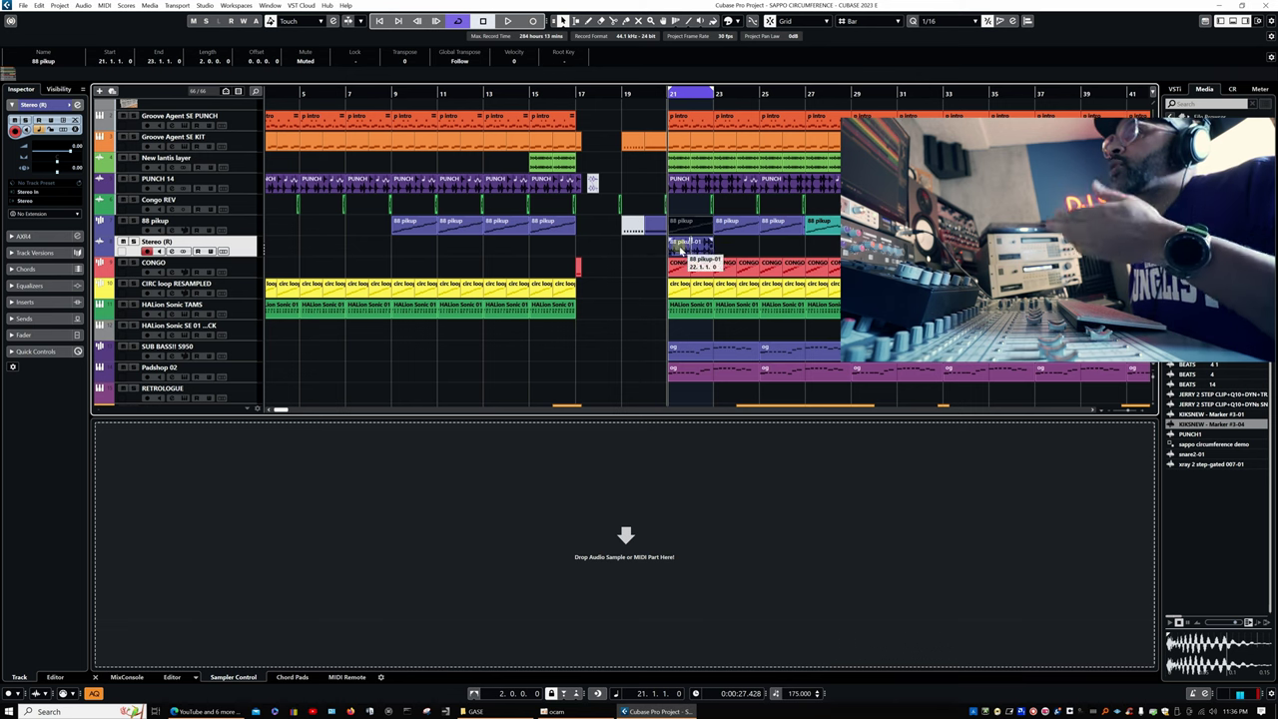
Select and solo CIRC loop RESAMPLED, audition it in the loop again, and turn its solo off
click(245, 290)
click(200, 288)
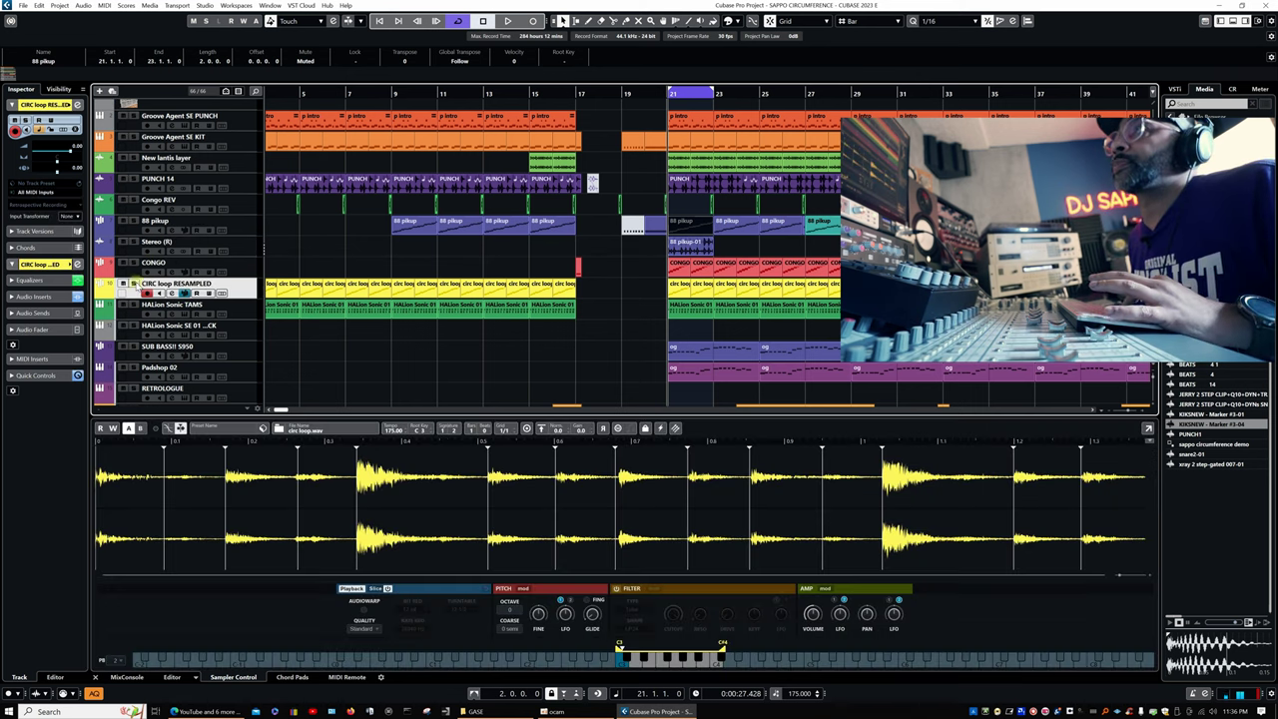
click(132, 285)
key(space)
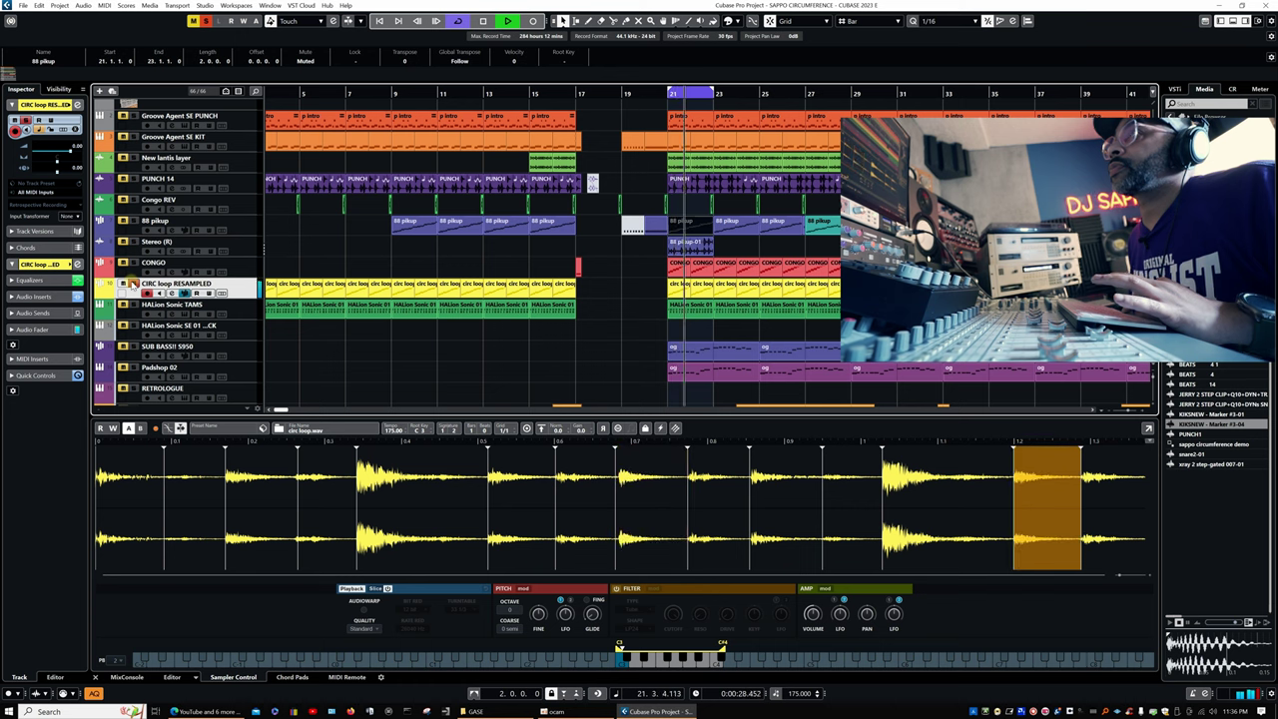
key(space)
click(133, 284)
Remove the rendered Stereo (R) track from the project
right_click(248, 243)
click(272, 284)
Solo CIRC loop RESAMPLED along with the other drum tracks and audition the combined layers in the loop
click(245, 263)
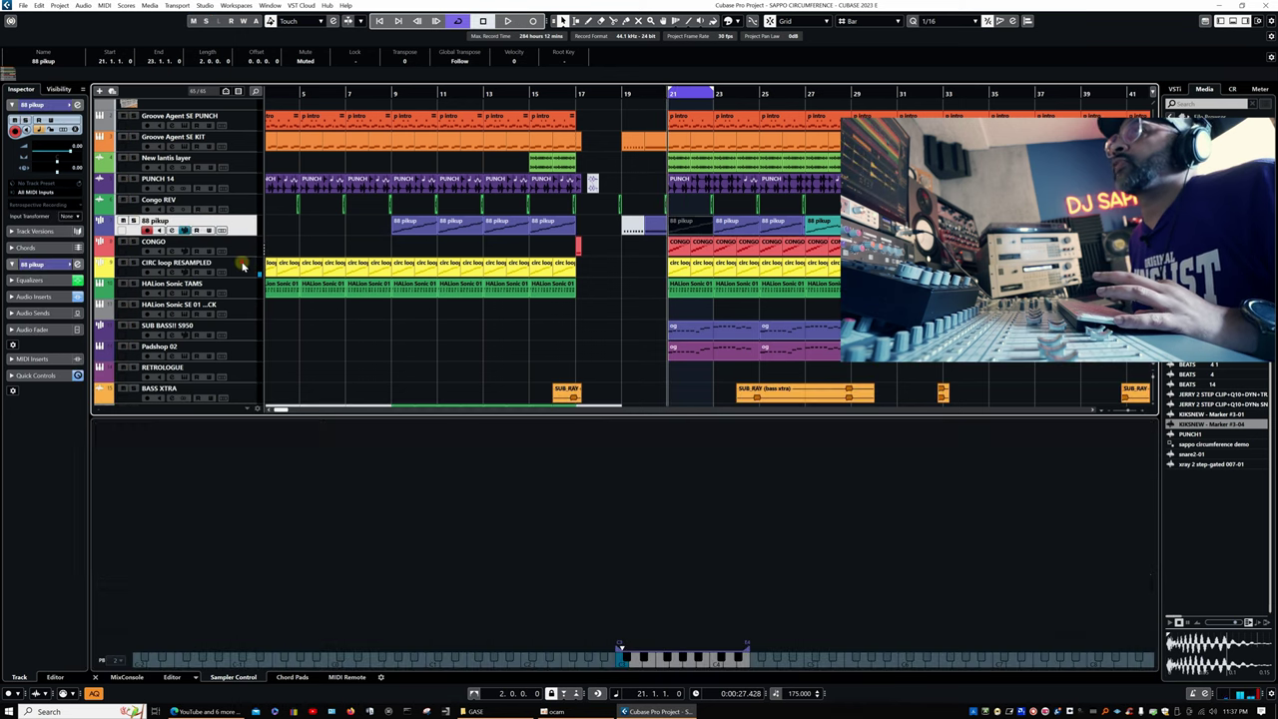
click(133, 259)
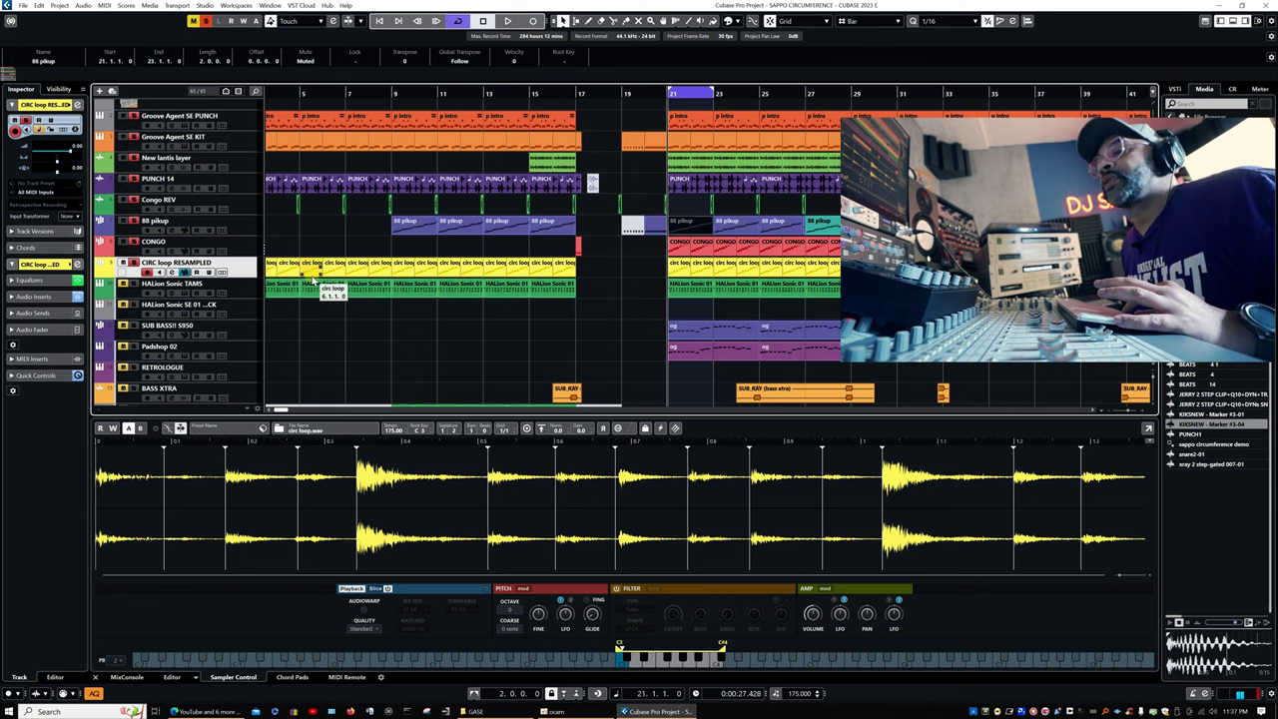
key(space)
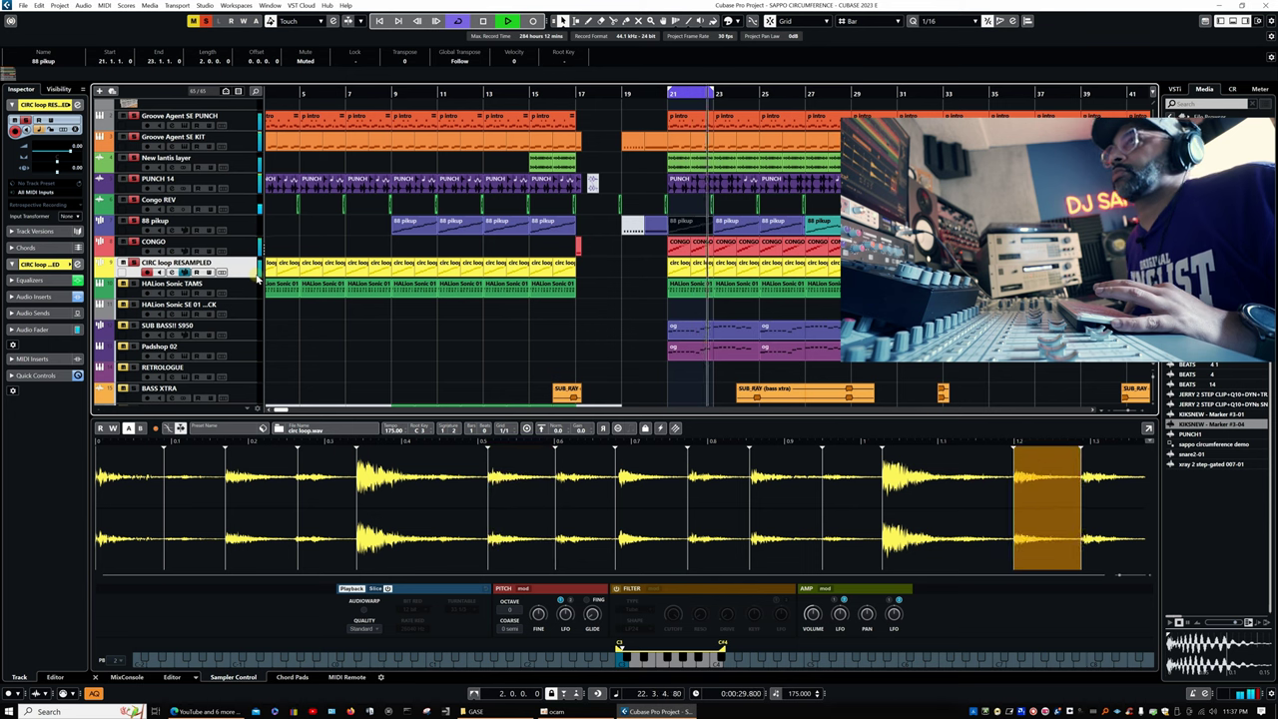
key(space)
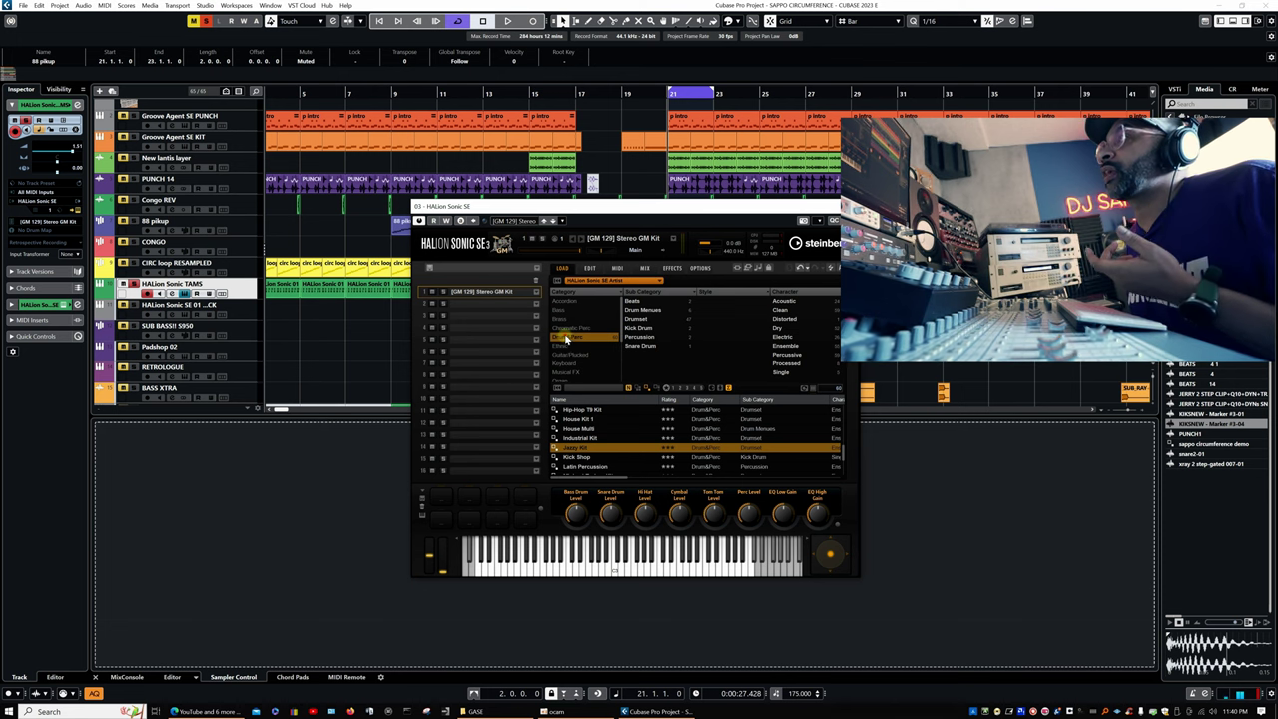
Browse the Drum&Perc presets in the HALion Sonic SE instrument of the HALion Sonic TAMS track
scroll(636, 443, down, 3)
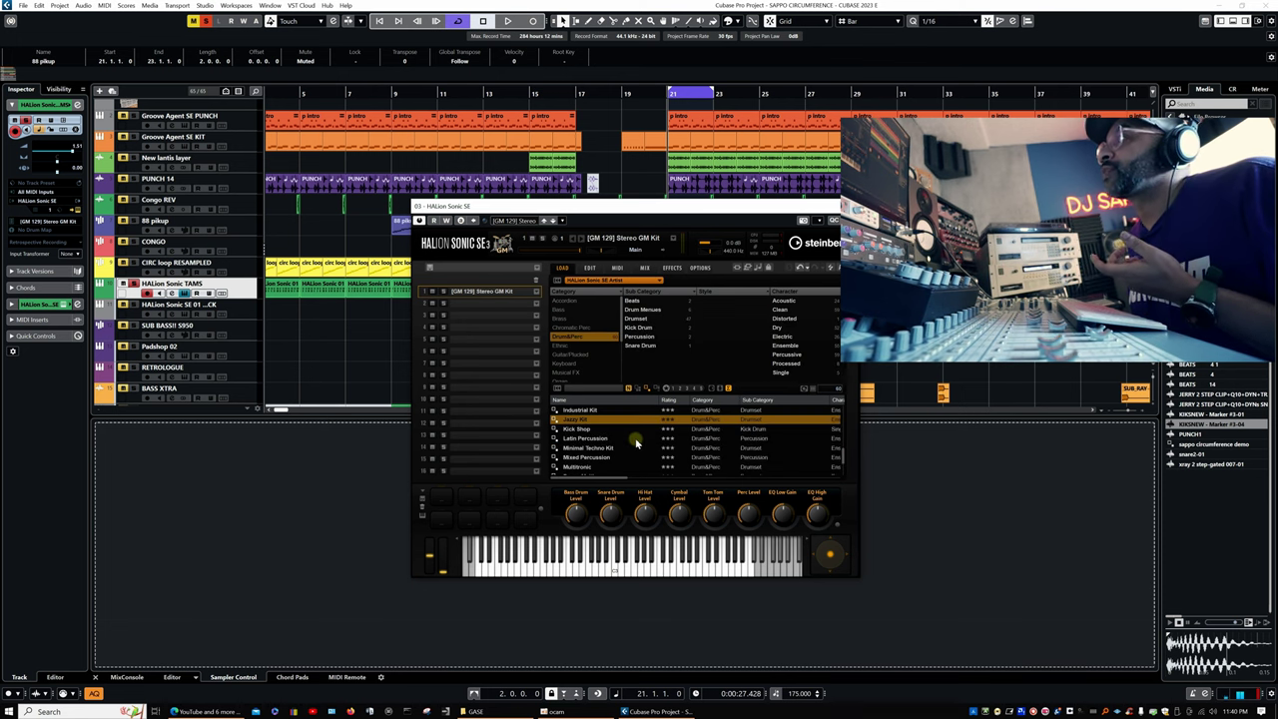
scroll(636, 443, up, 8)
scroll(636, 443, down, 9)
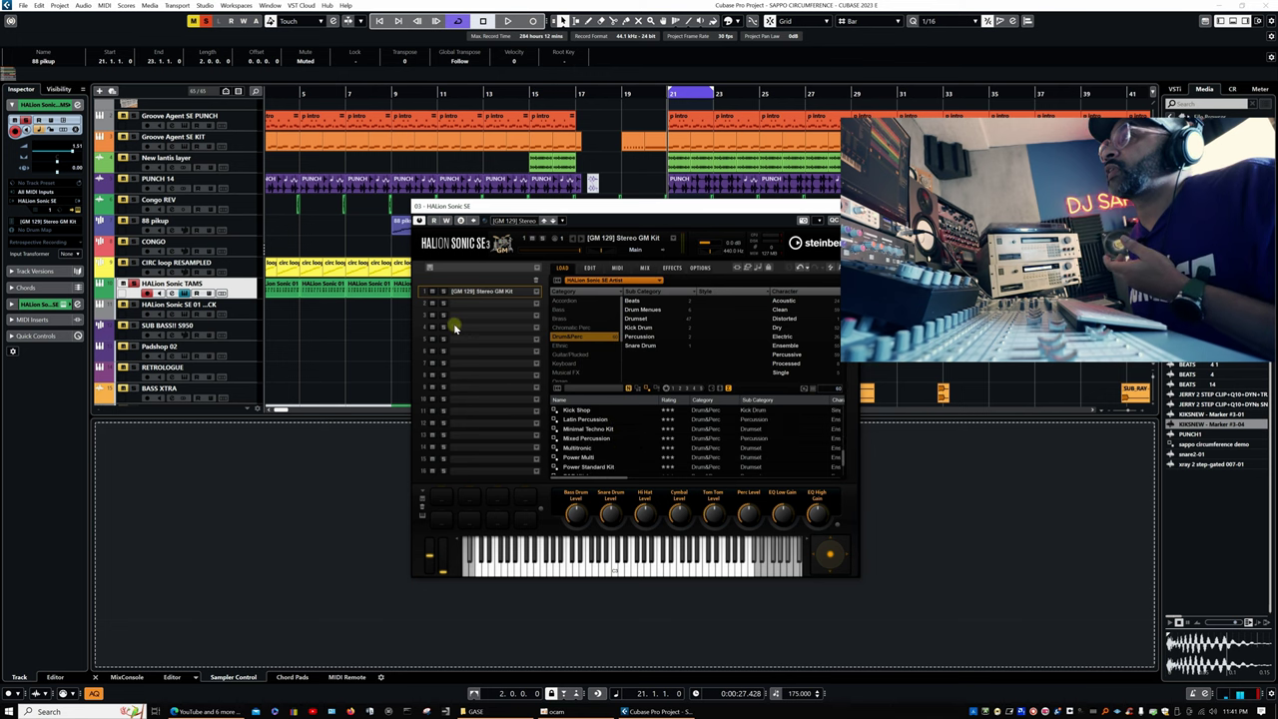
scroll(620, 446, down, 3)
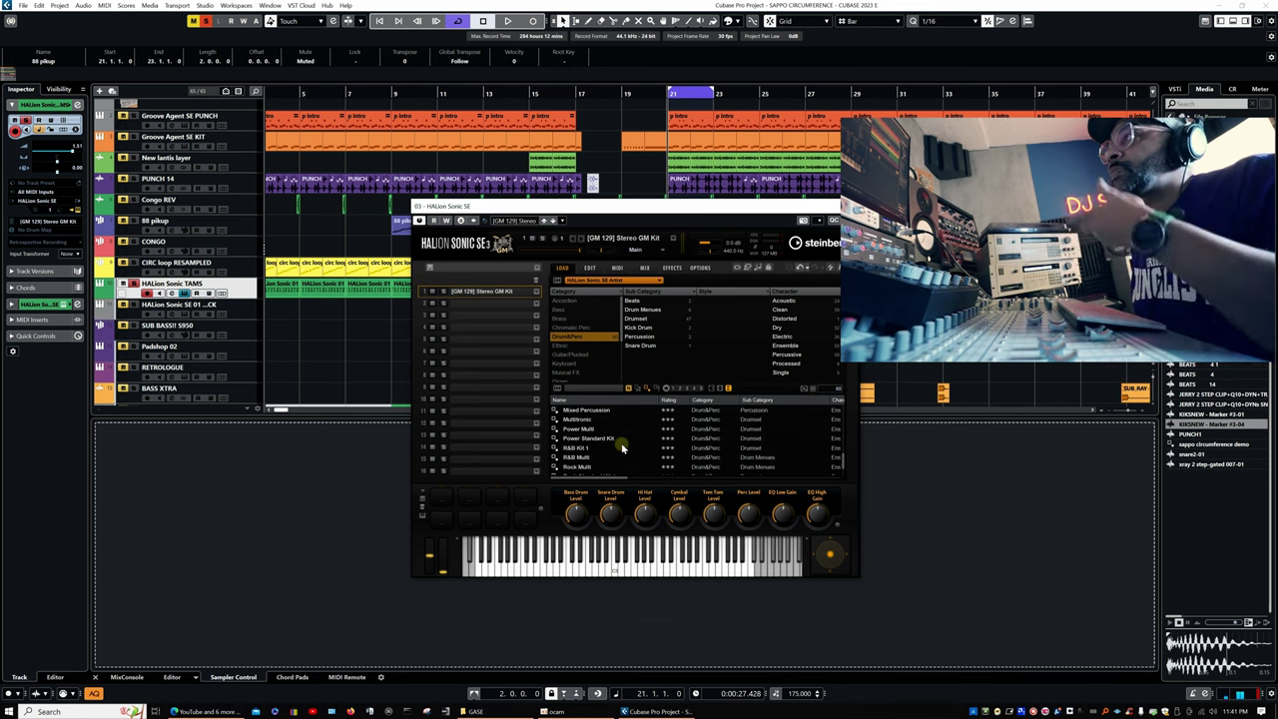
scroll(604, 451, down, 4)
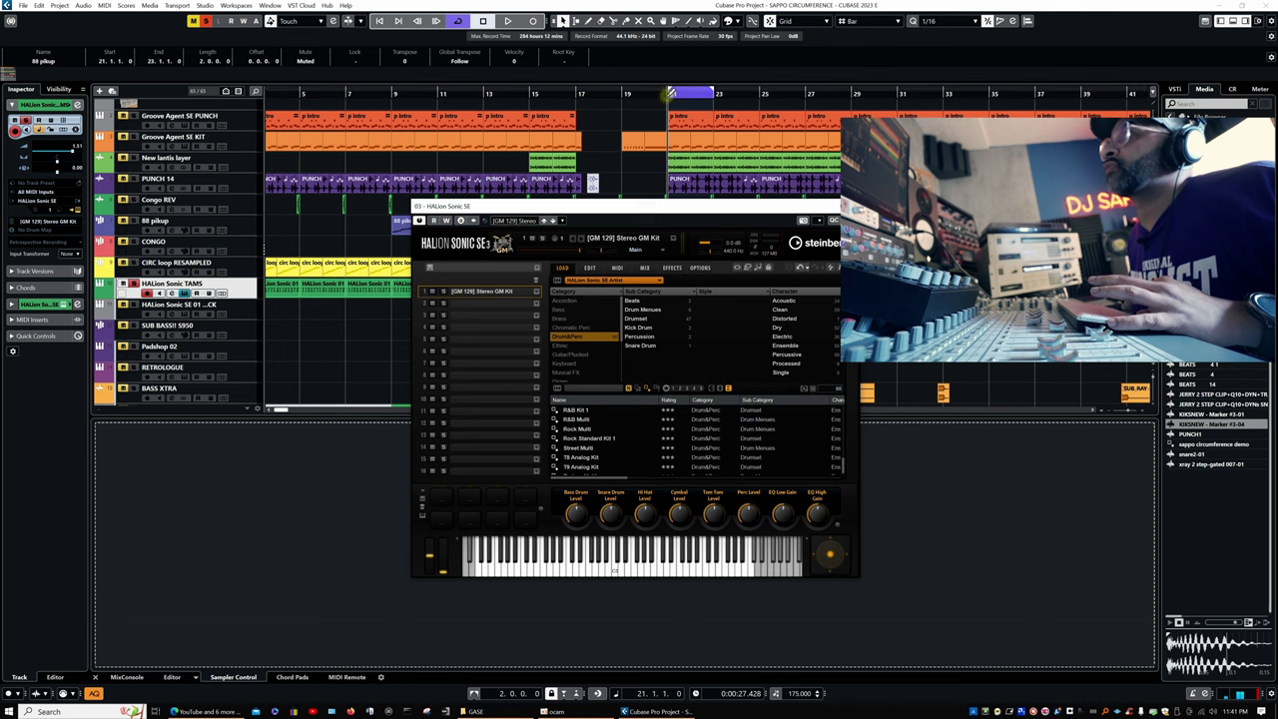
Audition the soloed HALion Sonic TAMS track in the looped section and close its instrument window
click(660, 92)
key(space)
click(850, 206)
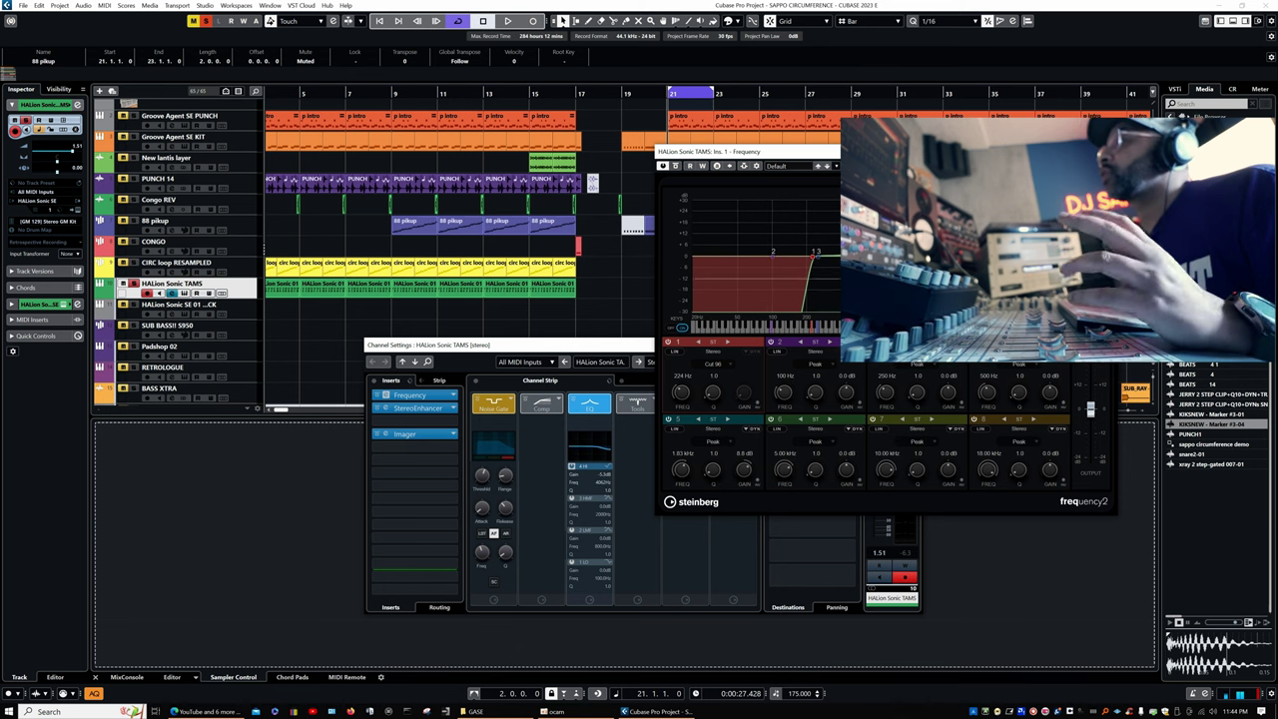
Examine the Frequency band 5 boost, StereoEnhancer settings and Imager settings on HALion Sonic TAMS
drag(915, 244, 918, 244)
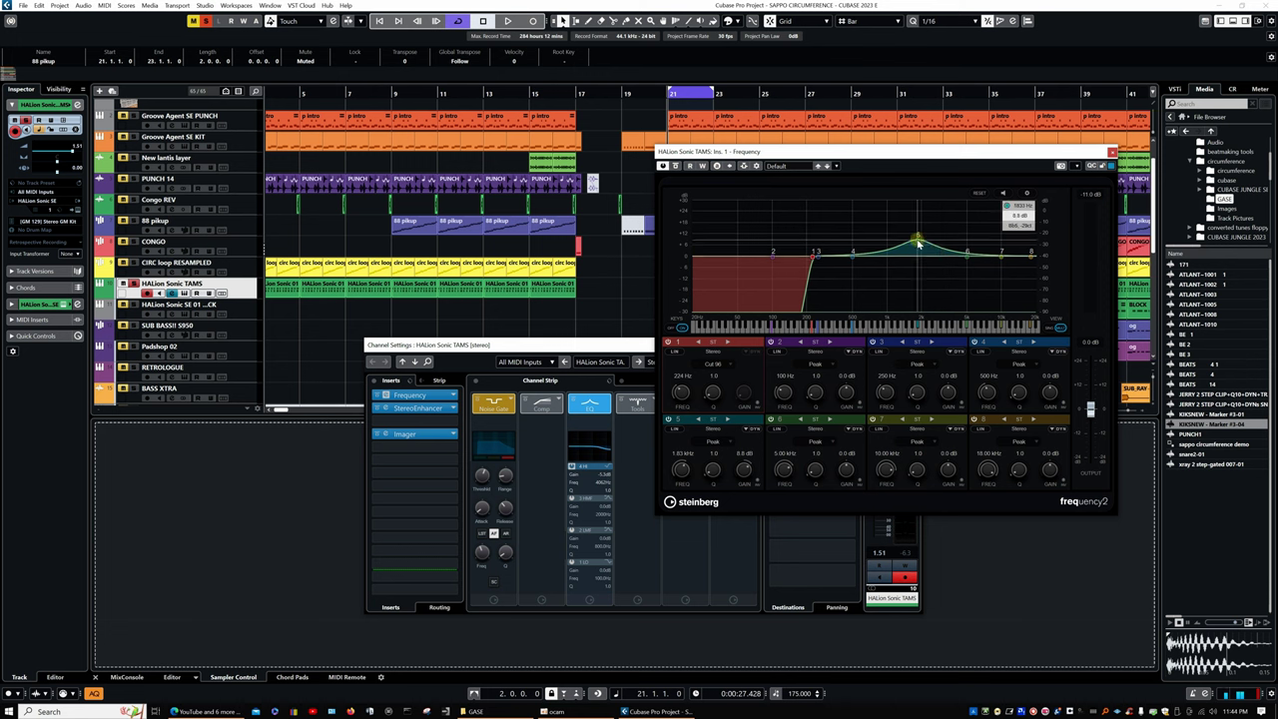
click(386, 408)
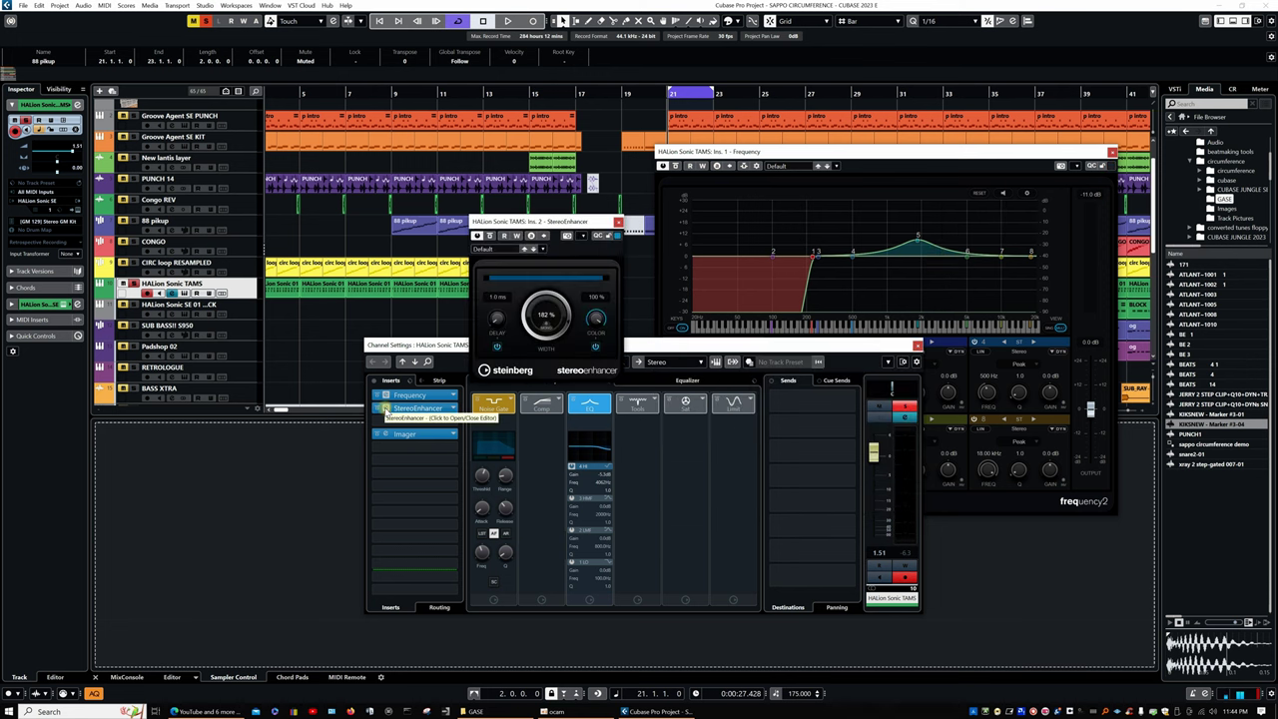
click(385, 409)
click(386, 433)
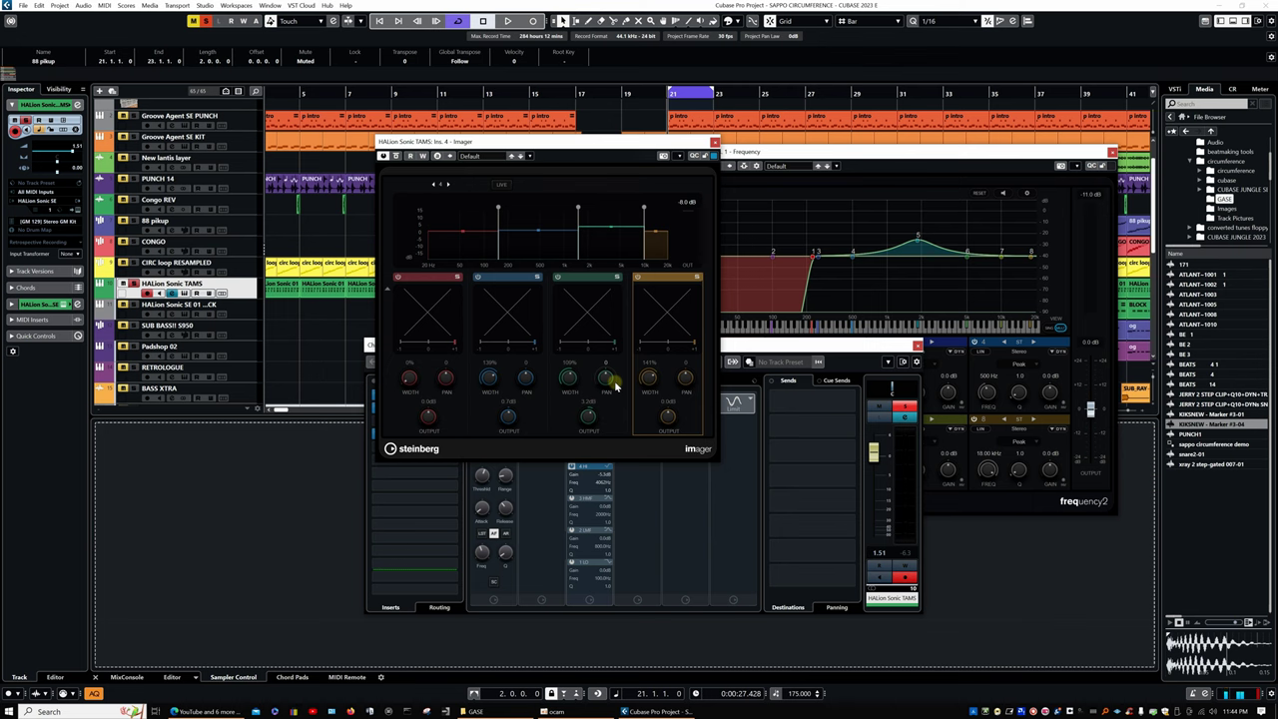
Bring every drum track from CIRC loop RESAMPLED up to Groove Agent SE PUNCH into the solo mix with HALion Sonic TAMS
click(123, 263)
click(122, 243)
click(123, 222)
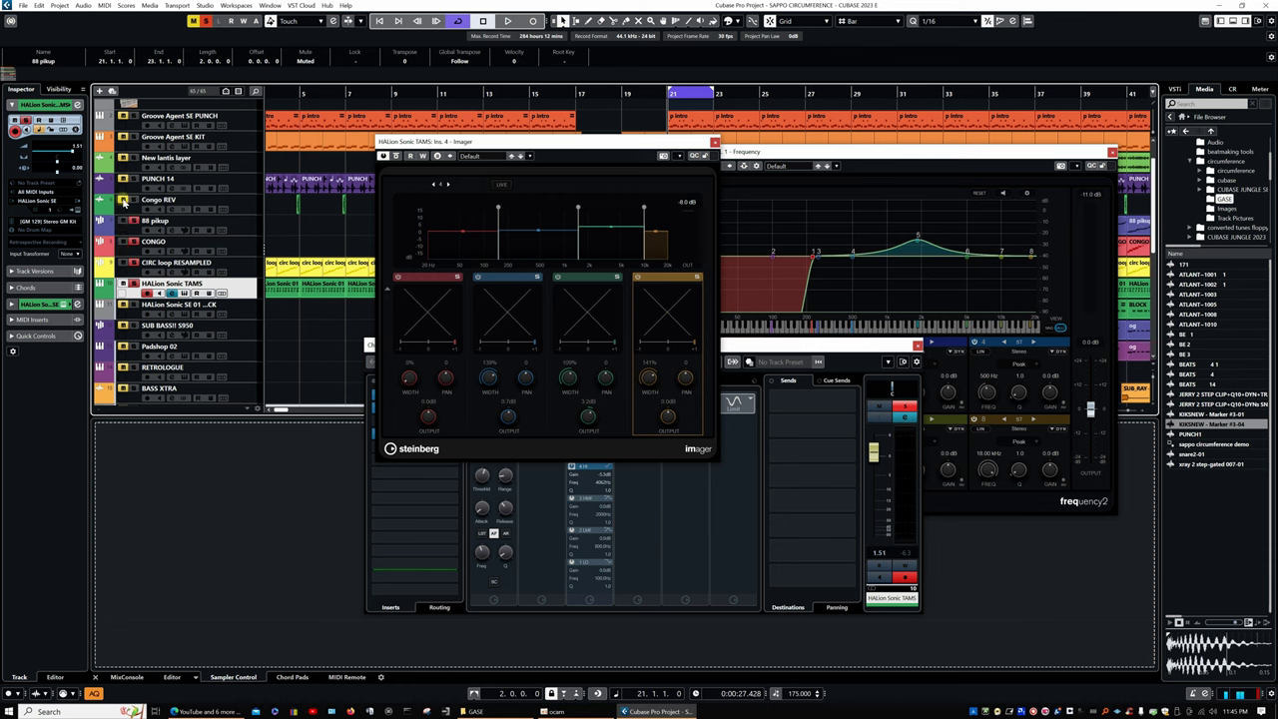
click(123, 200)
click(123, 179)
click(123, 159)
click(123, 137)
click(123, 116)
Audition the soloed drum layers in the loop and close the Imager, Channel Settings and Frequency windows
key(space)
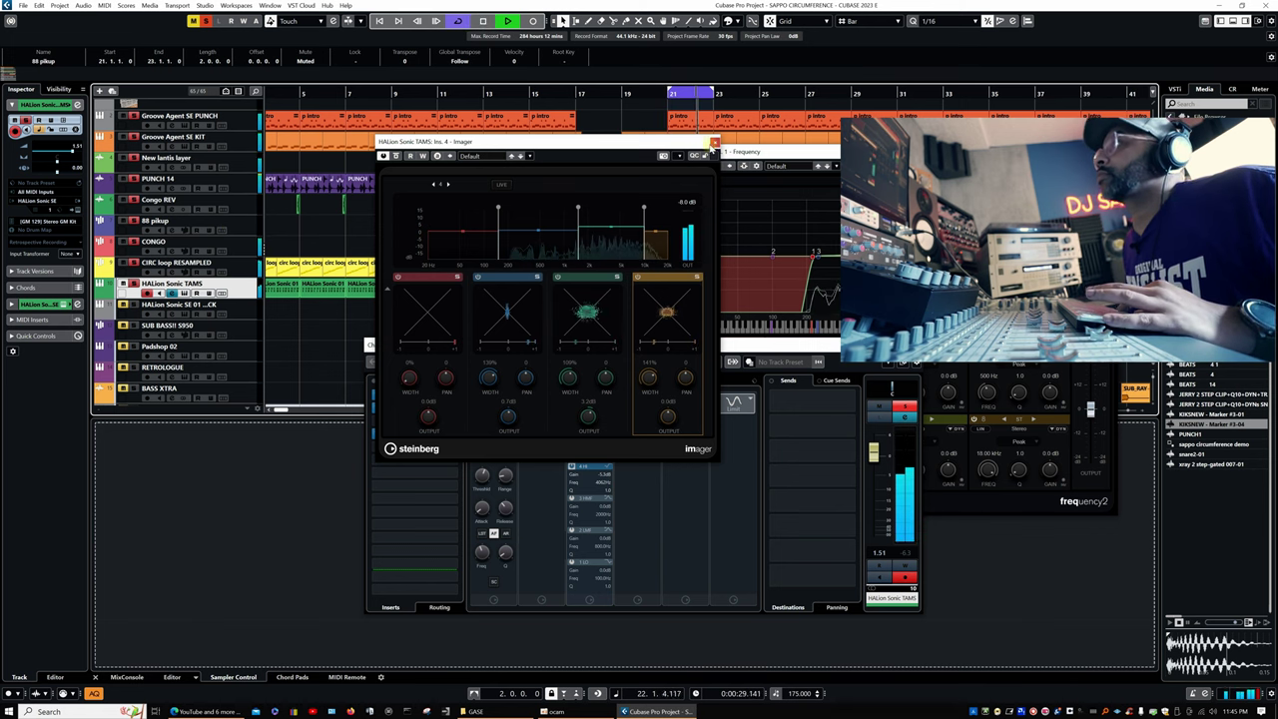
click(713, 143)
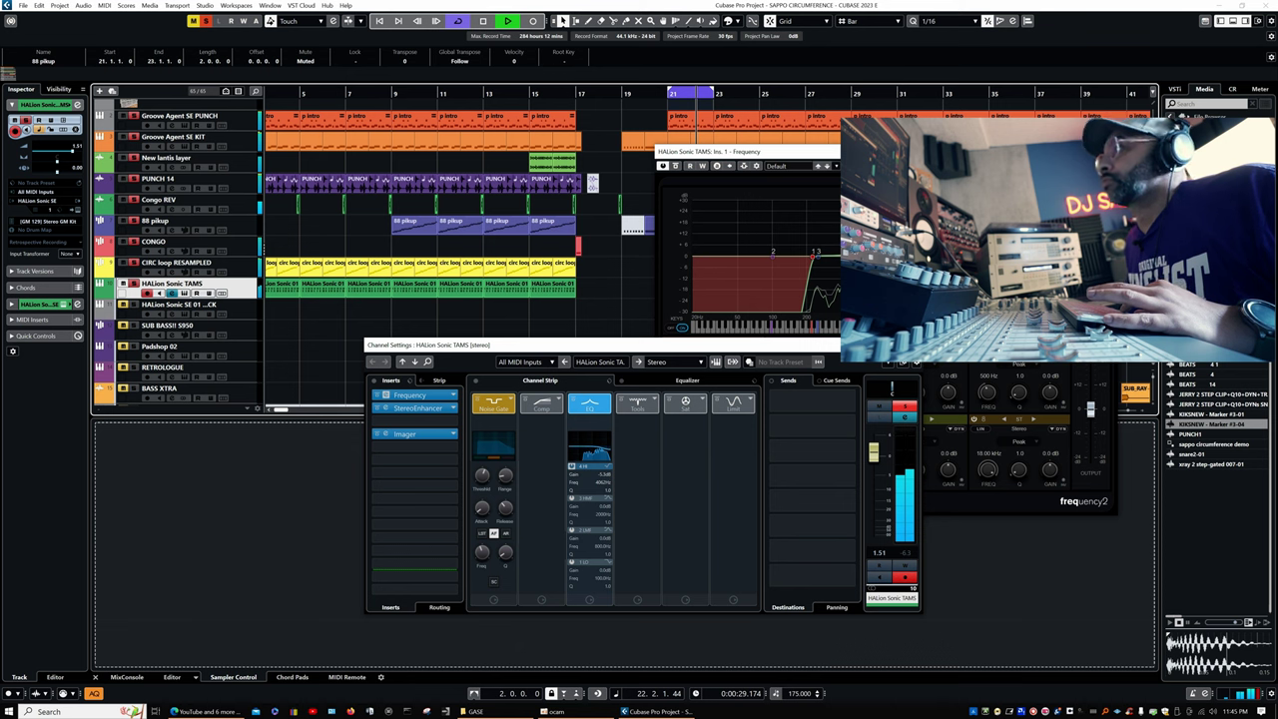
click(910, 344)
click(1109, 152)
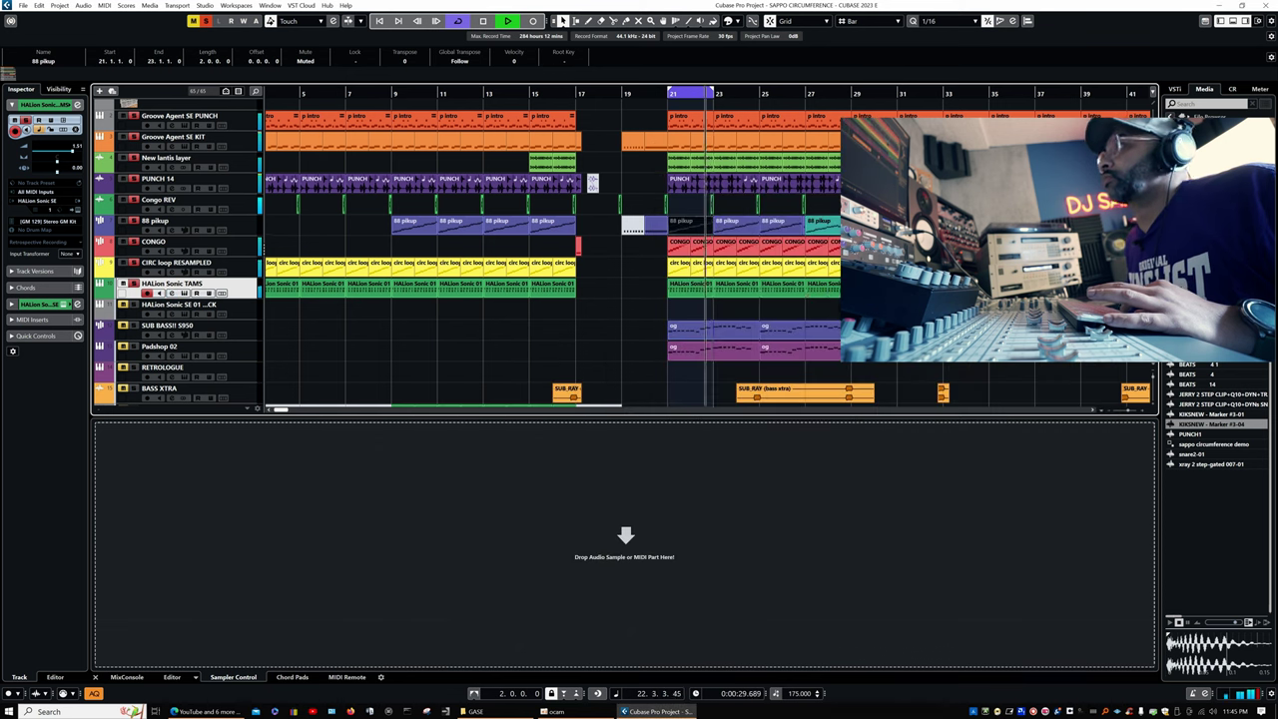
key(space)
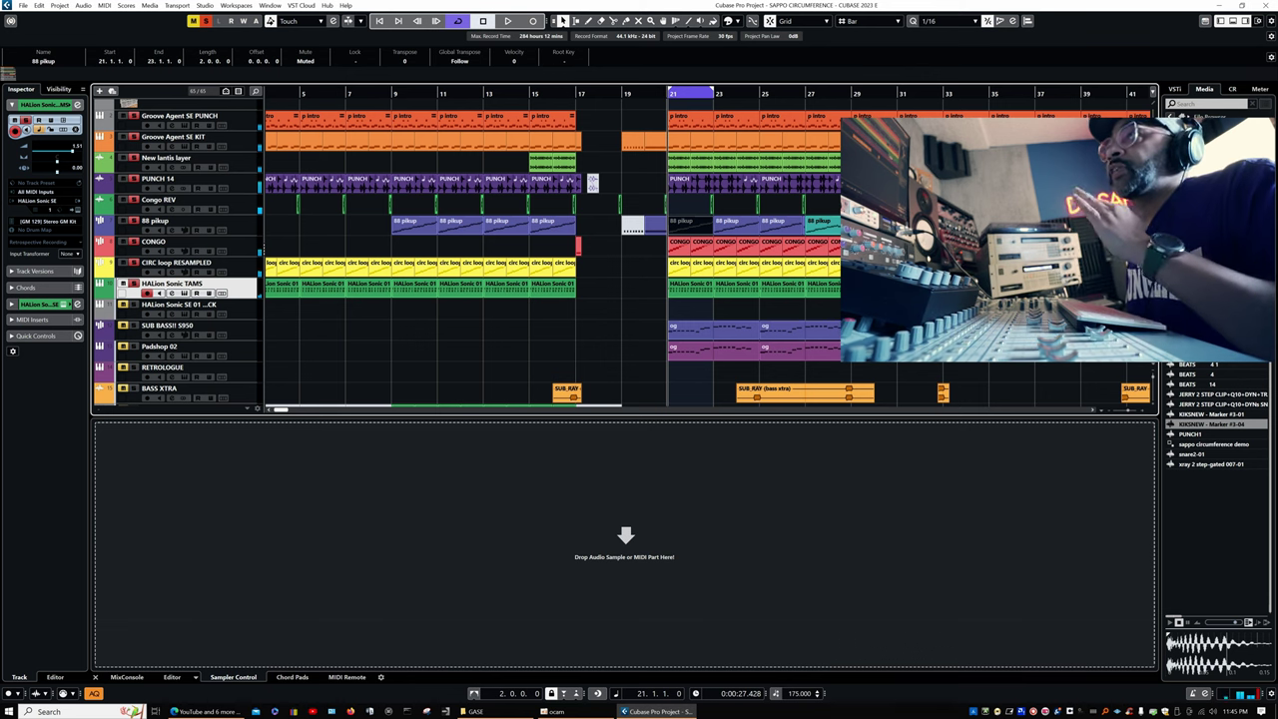
Select the HALion Sonic SE 01 BLOCK track and its BLOCK part, and open the track's HALion Sonic SE instrument
scroll(246, 150, up, 2)
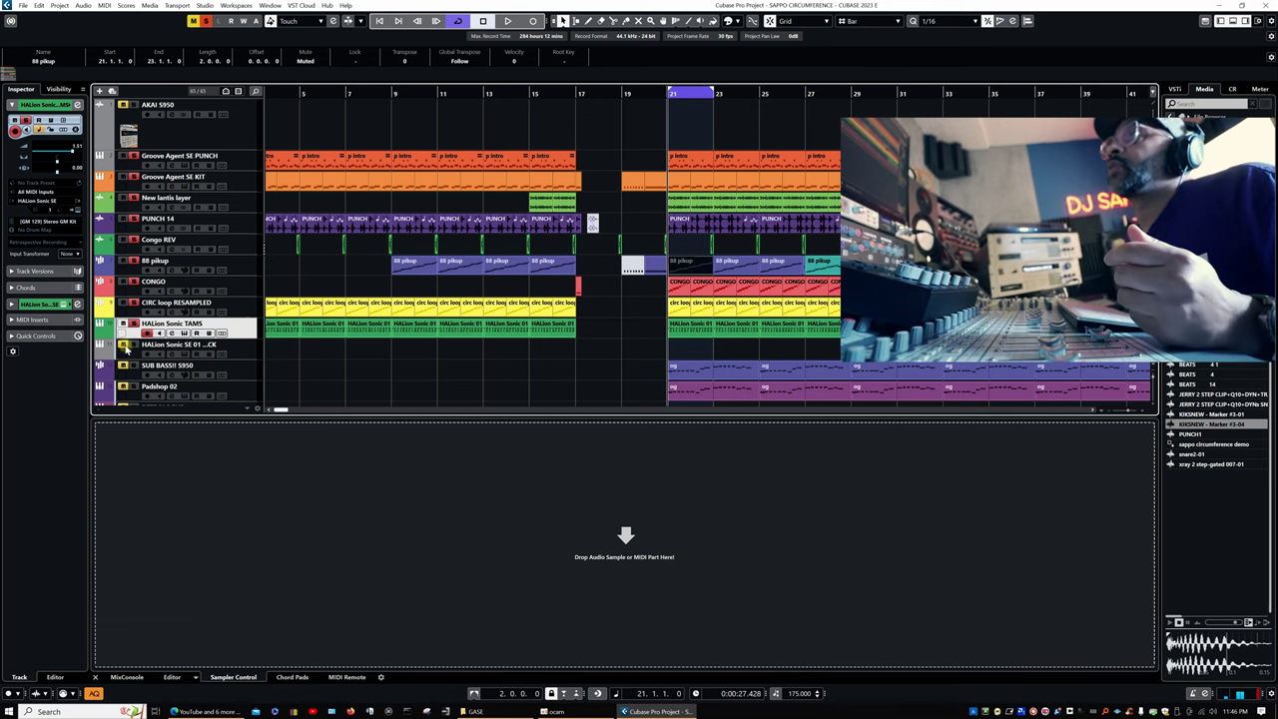
click(210, 346)
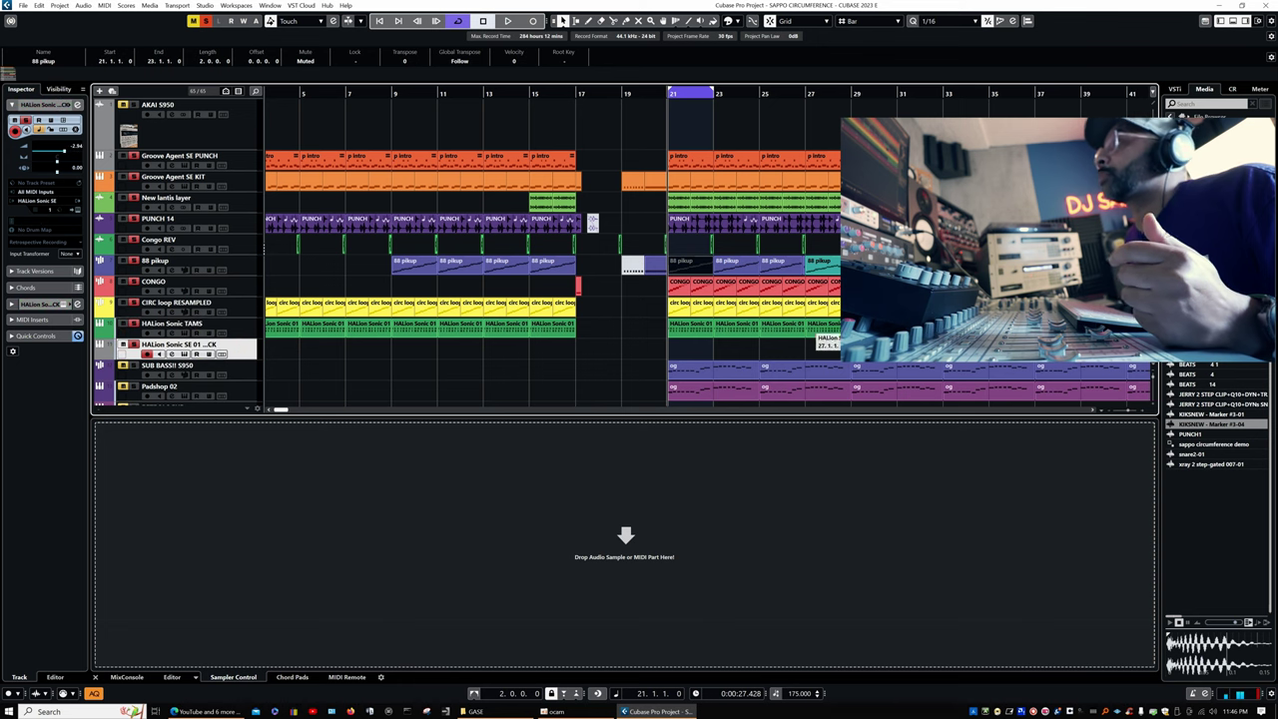
click(76, 241)
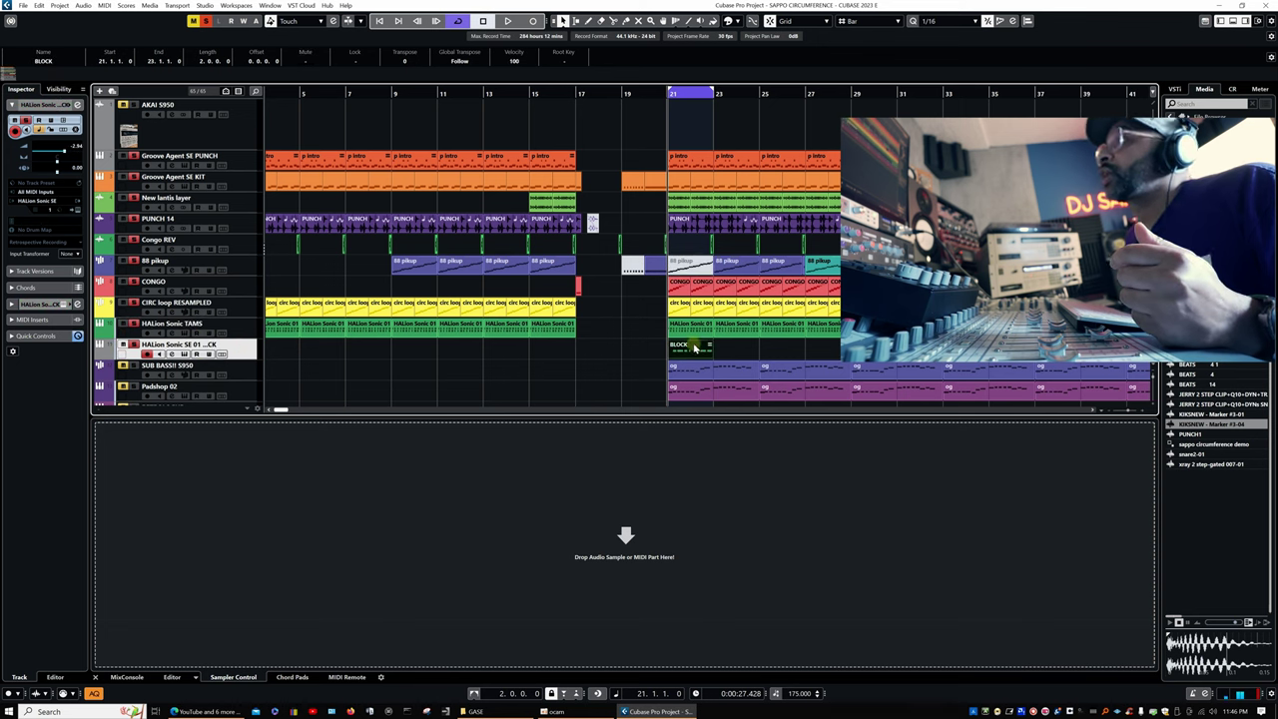
click(76, 203)
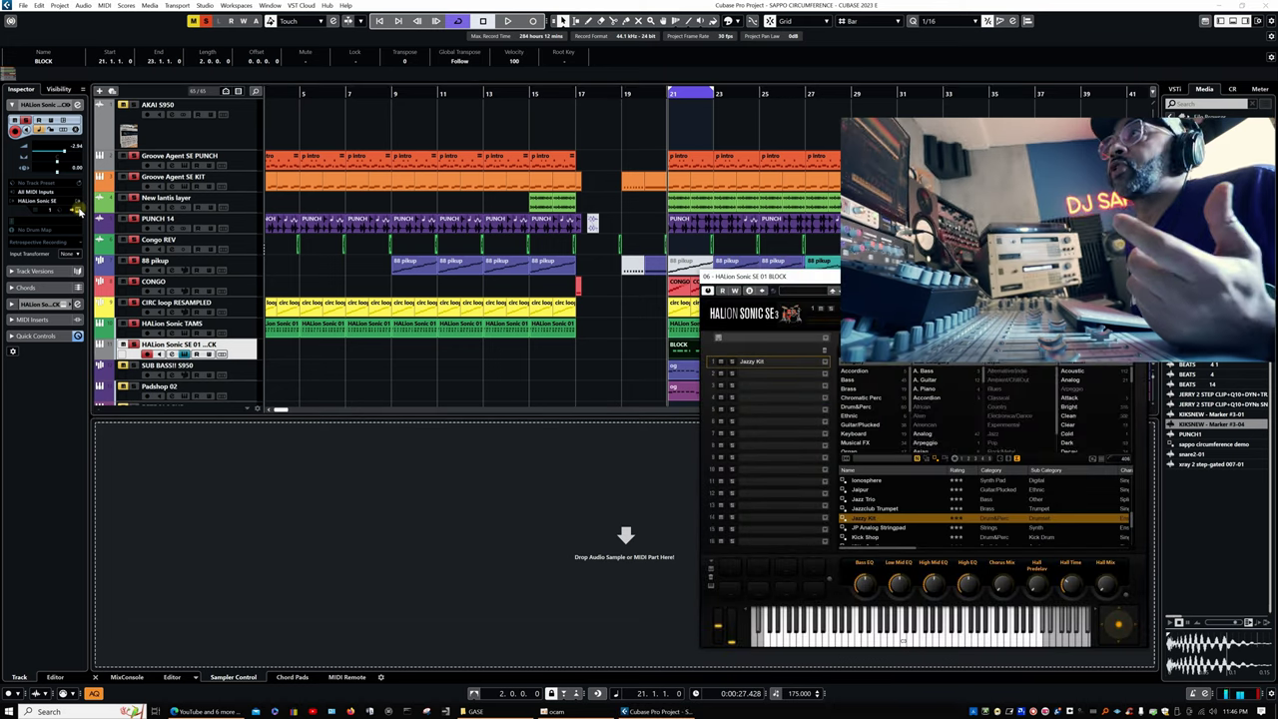
drag(760, 276, 537, 208)
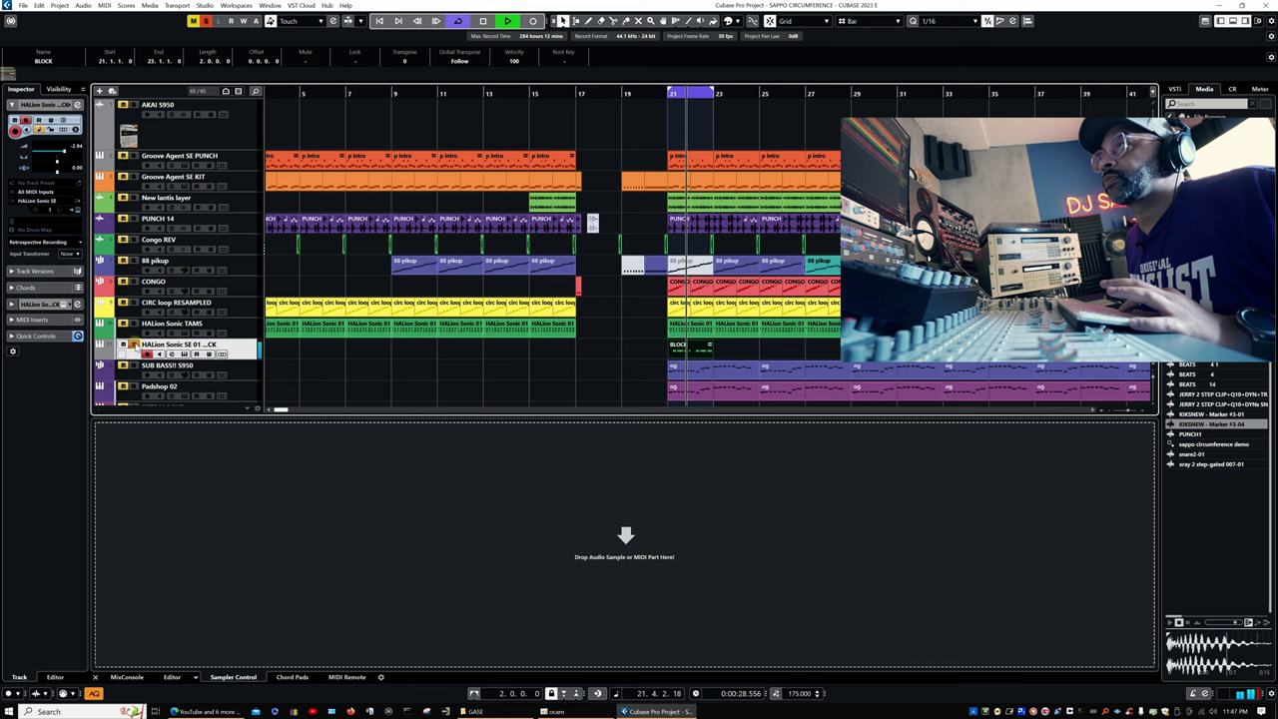
Open the BLOCK part in the Key Editor and examine its note pattern across bars 21 and 22 during playback
double_click(686, 349)
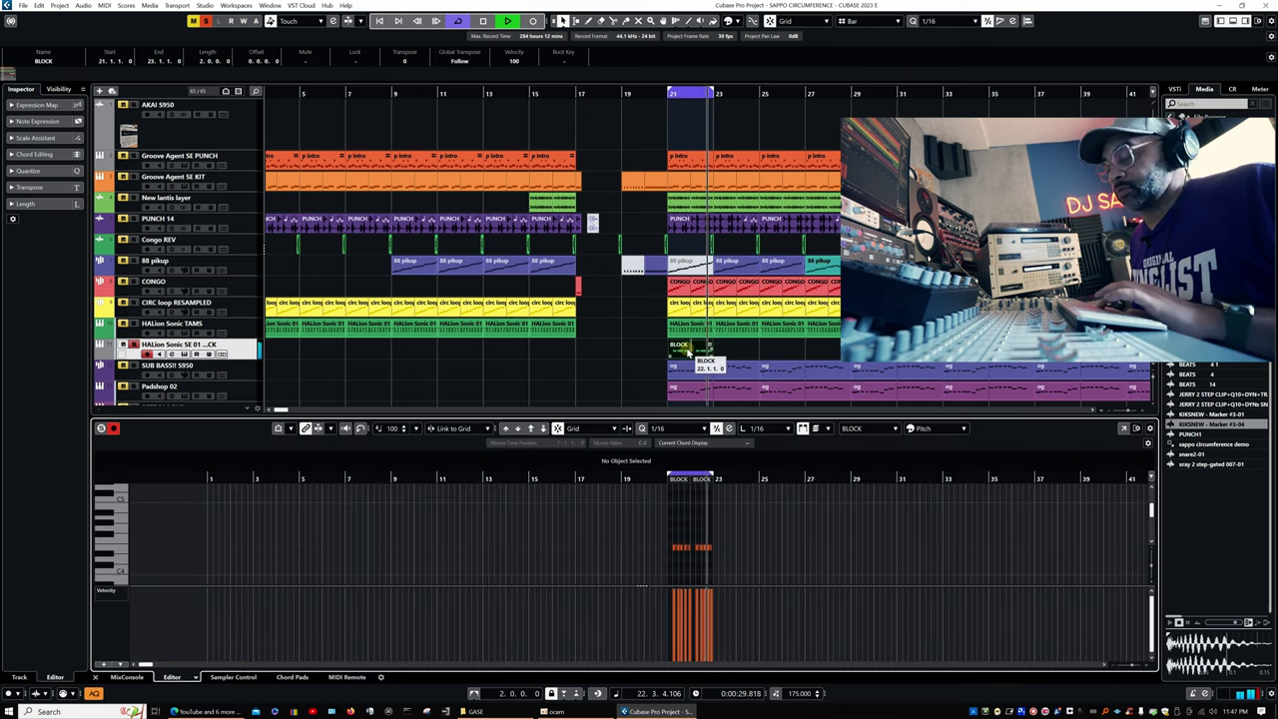
scroll(687, 352, up, 4)
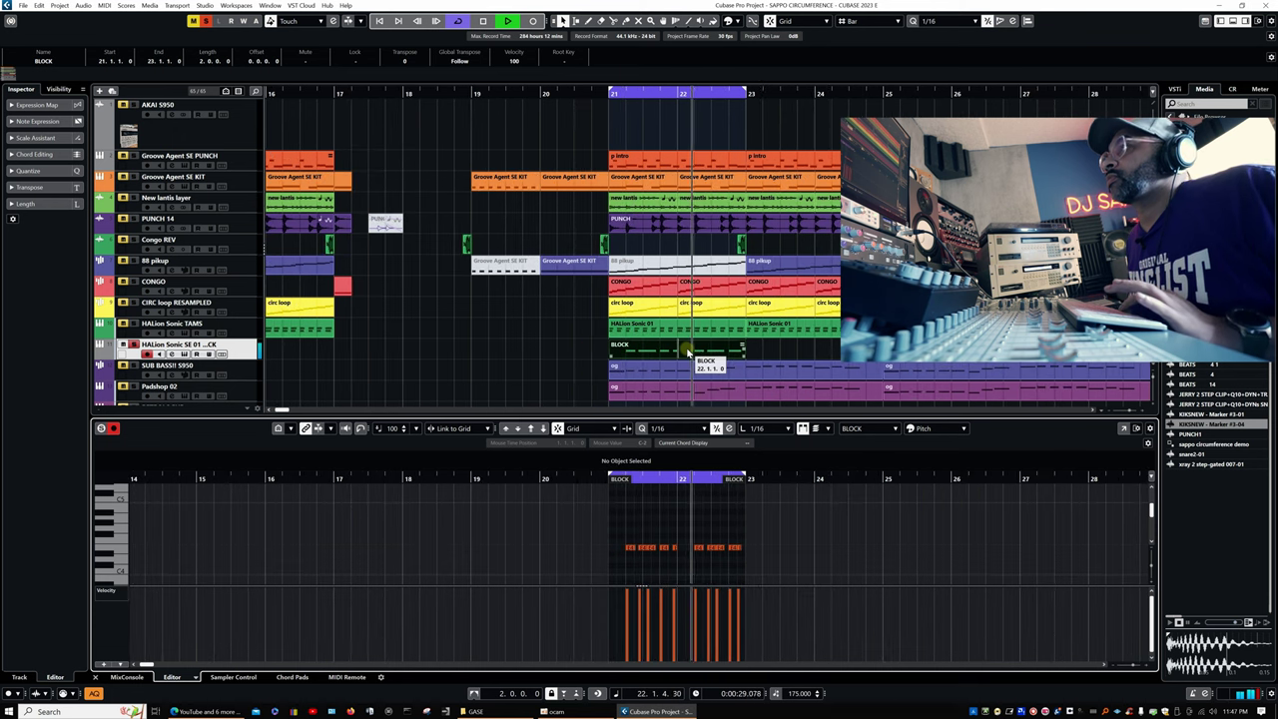
key(space)
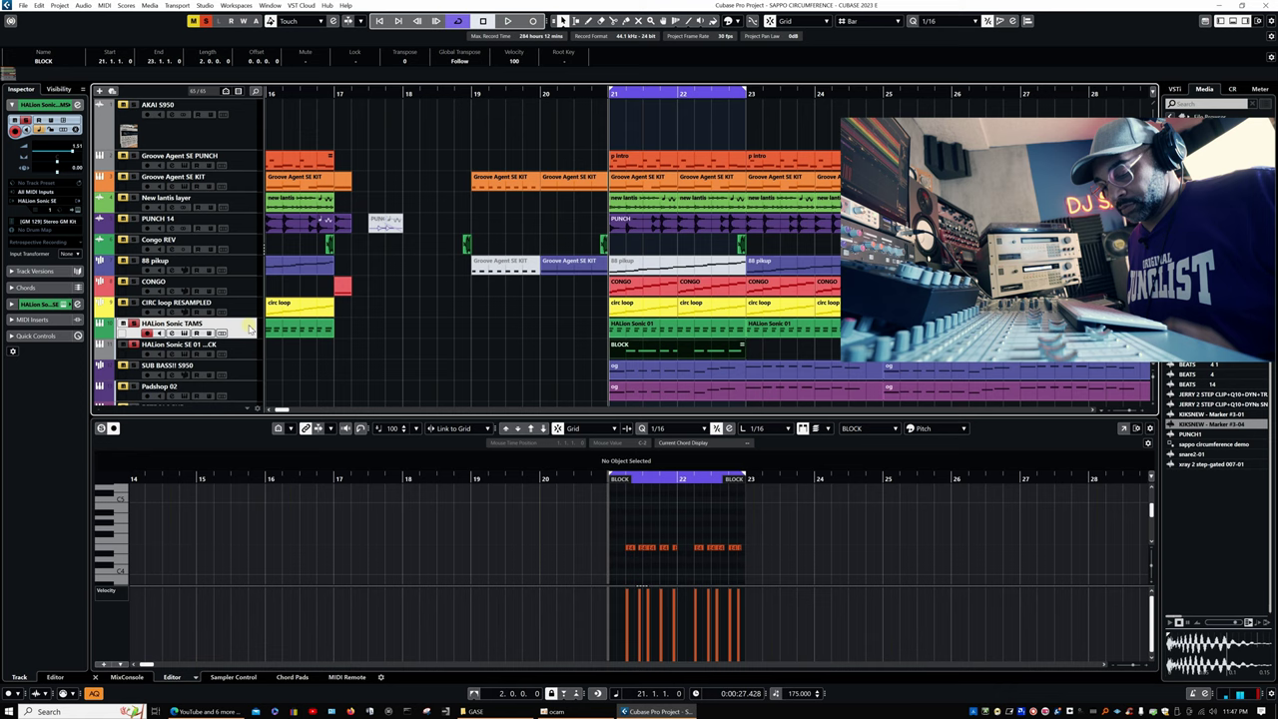
Audition HALion Sonic TAMS with the BLOCK track in the loop, and audition all drum layers together
key(space)
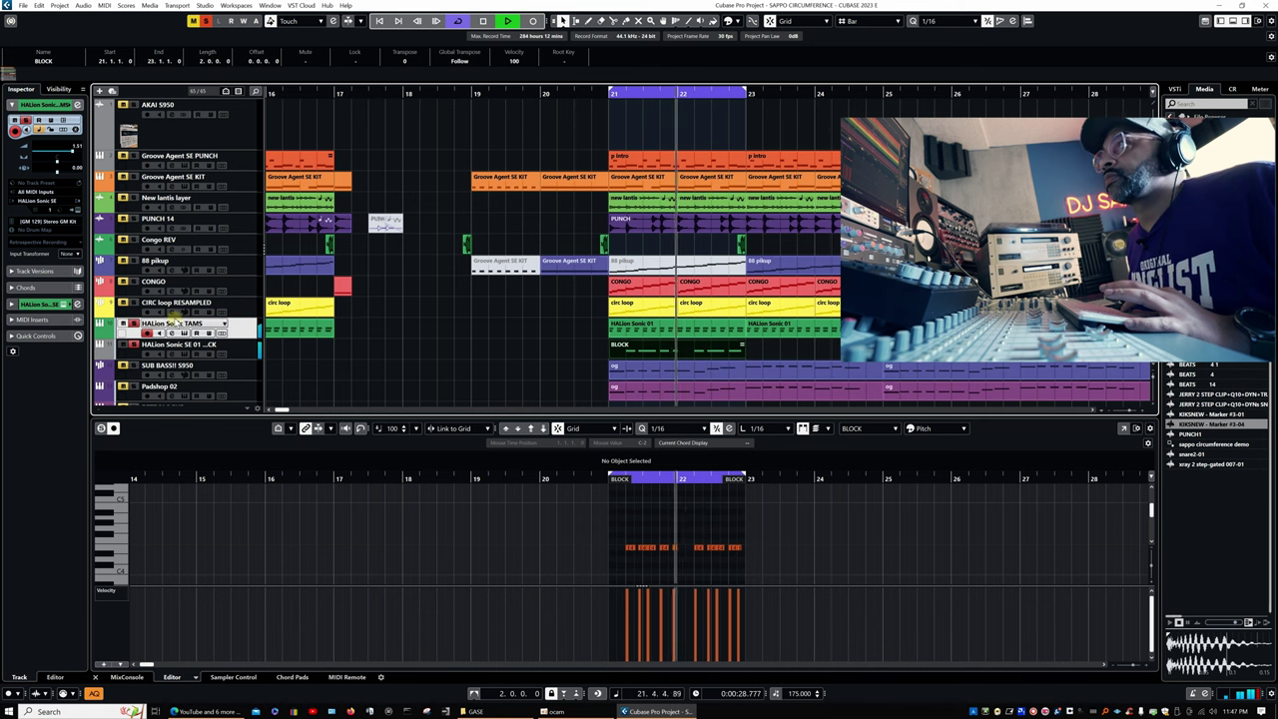
key(space)
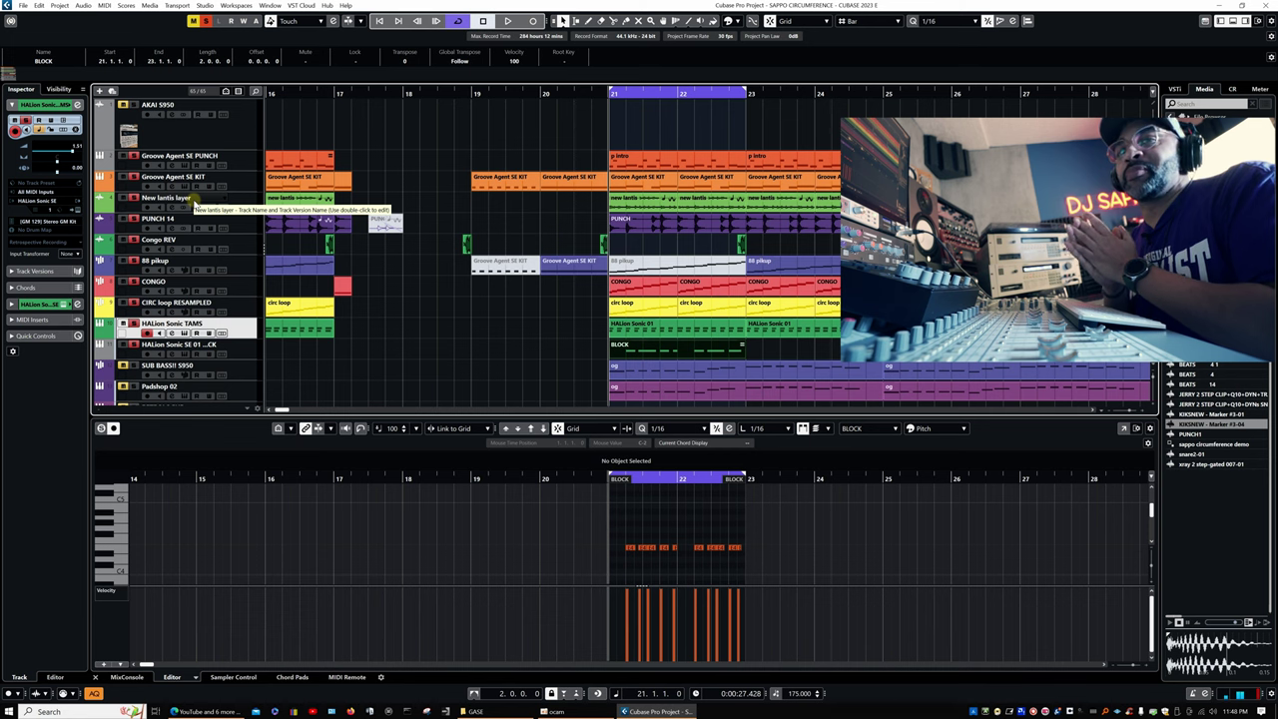
key(space)
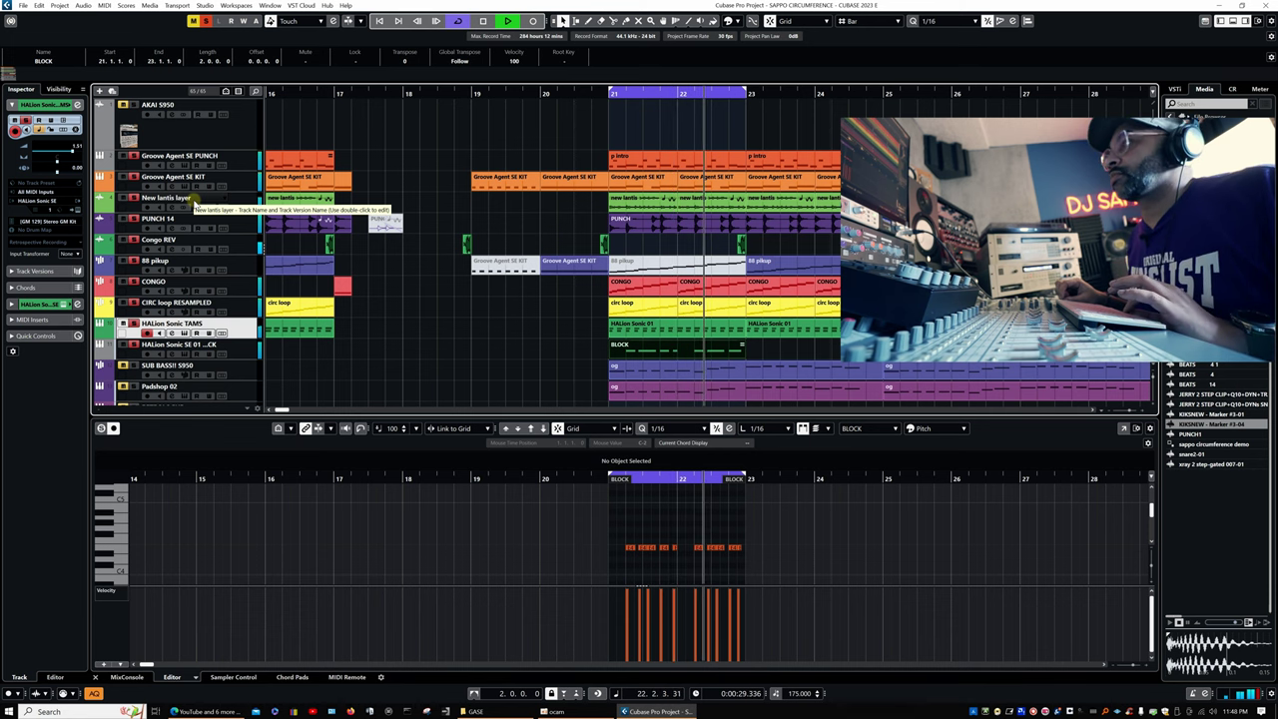
key(space)
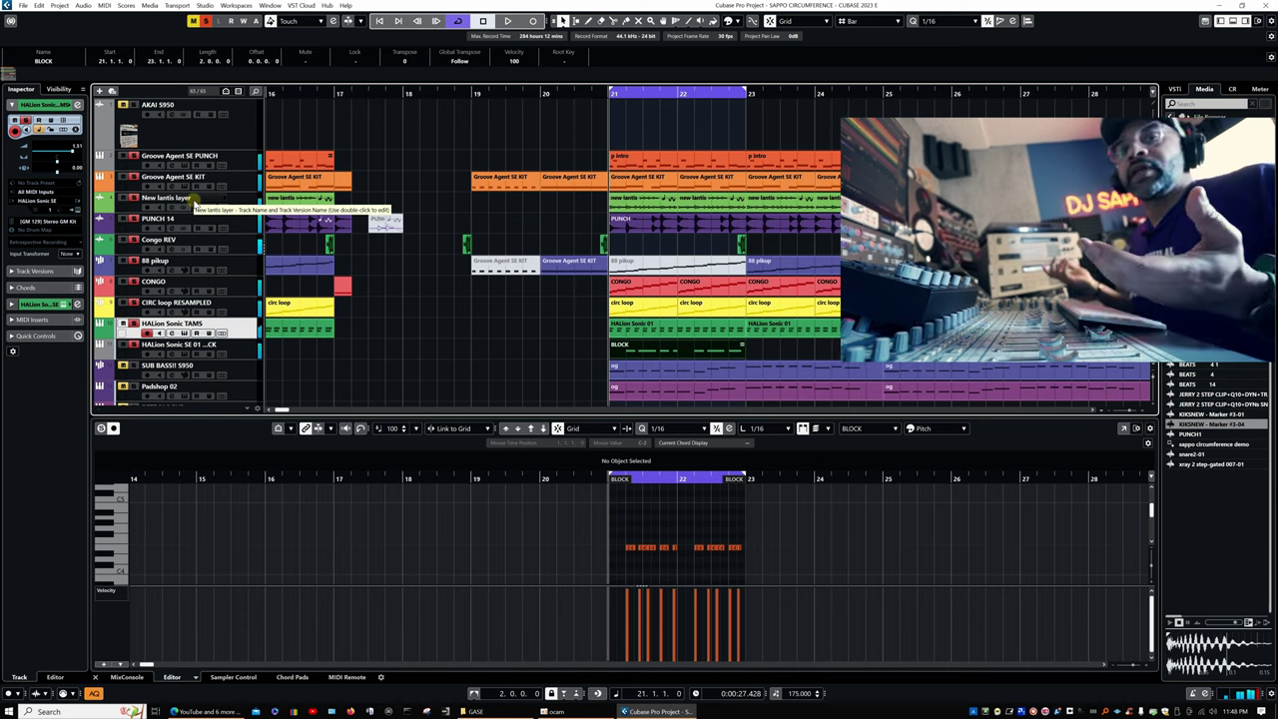